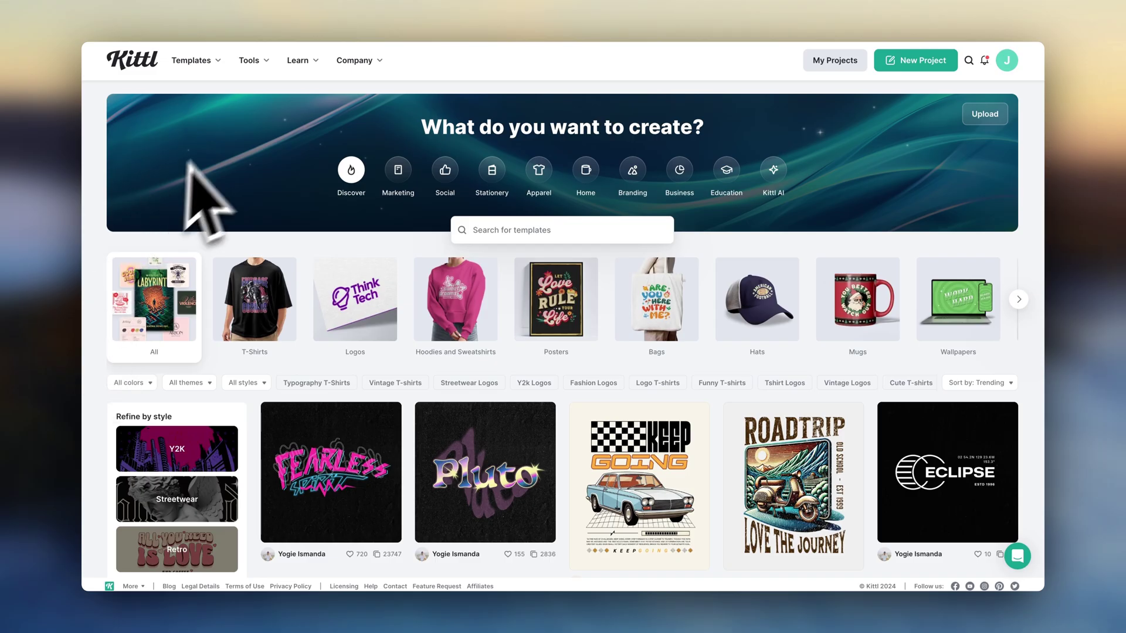
Browse templates such as Keep Going Retro Car and A Zesty Journey, then return home
mouse_move(251, 61)
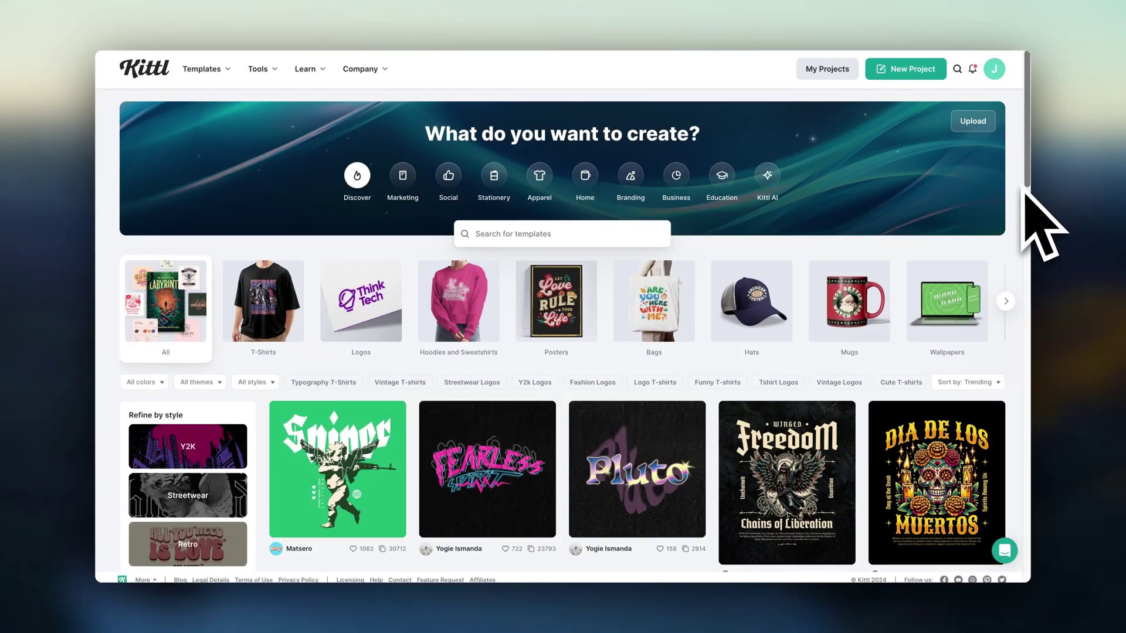
scroll(1024, 194, "down", 5)
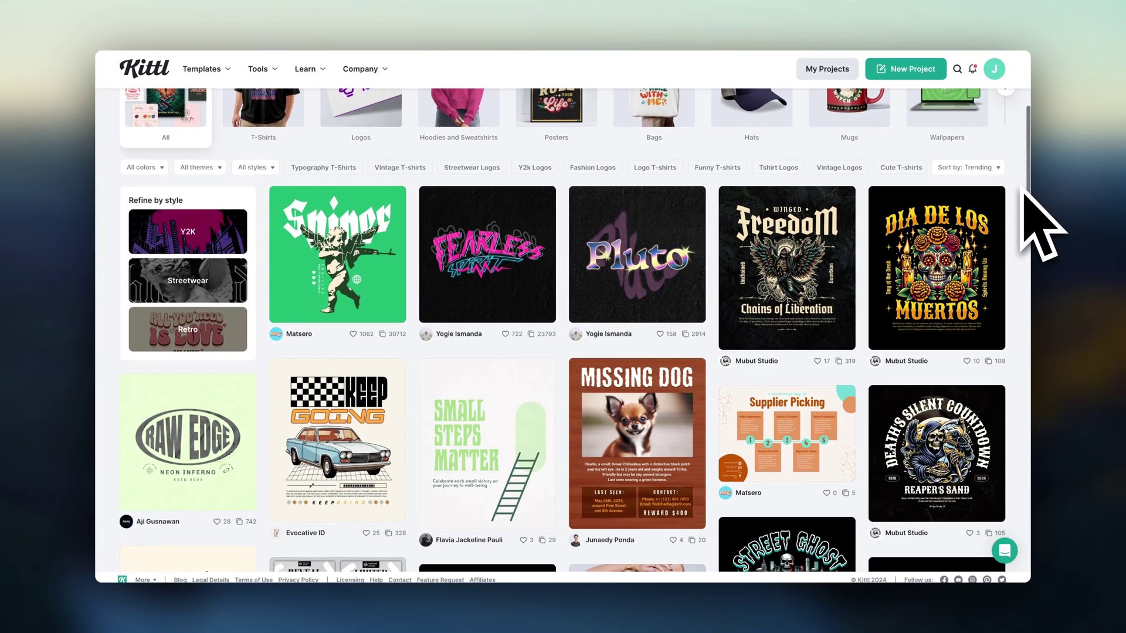
scroll(1025, 189, "down", 1)
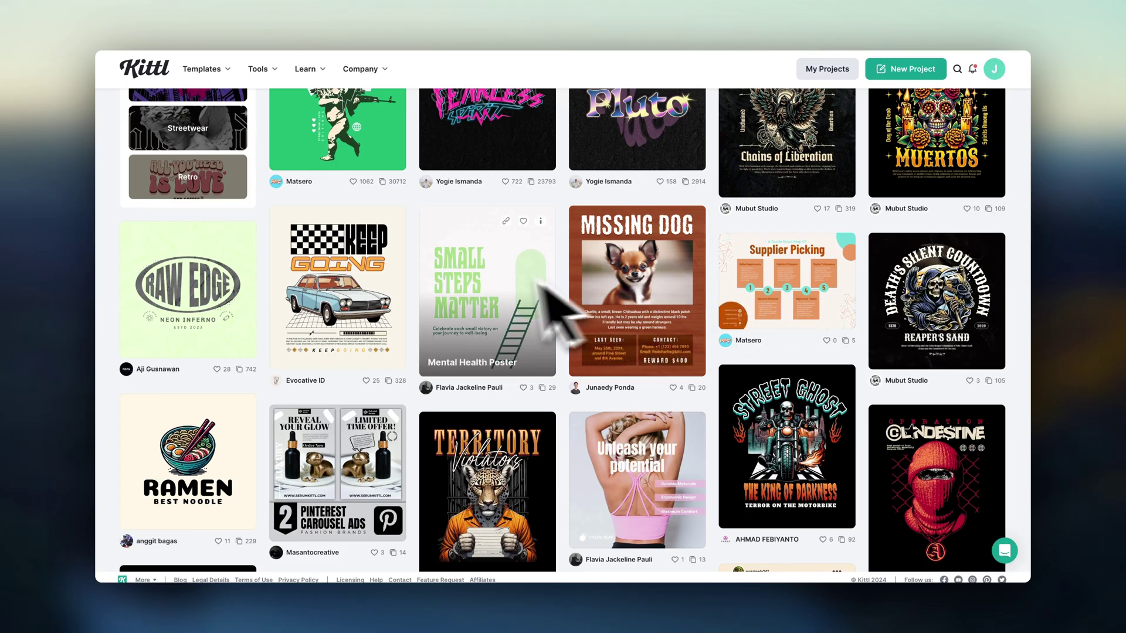
left_click(359, 262)
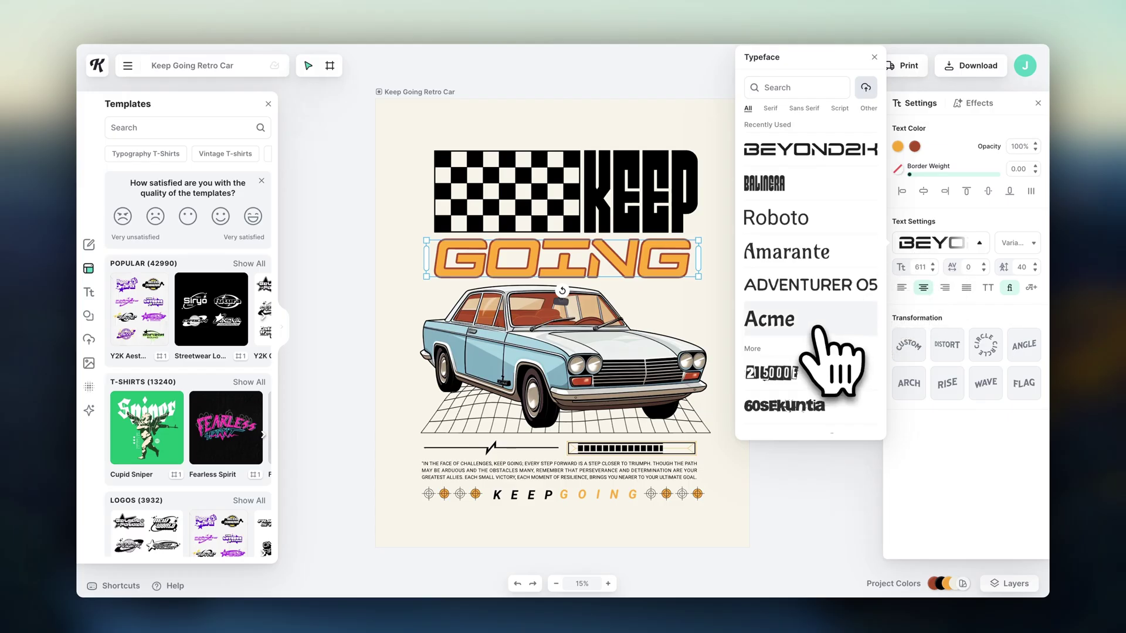
left_click(817, 330)
left_click(909, 346)
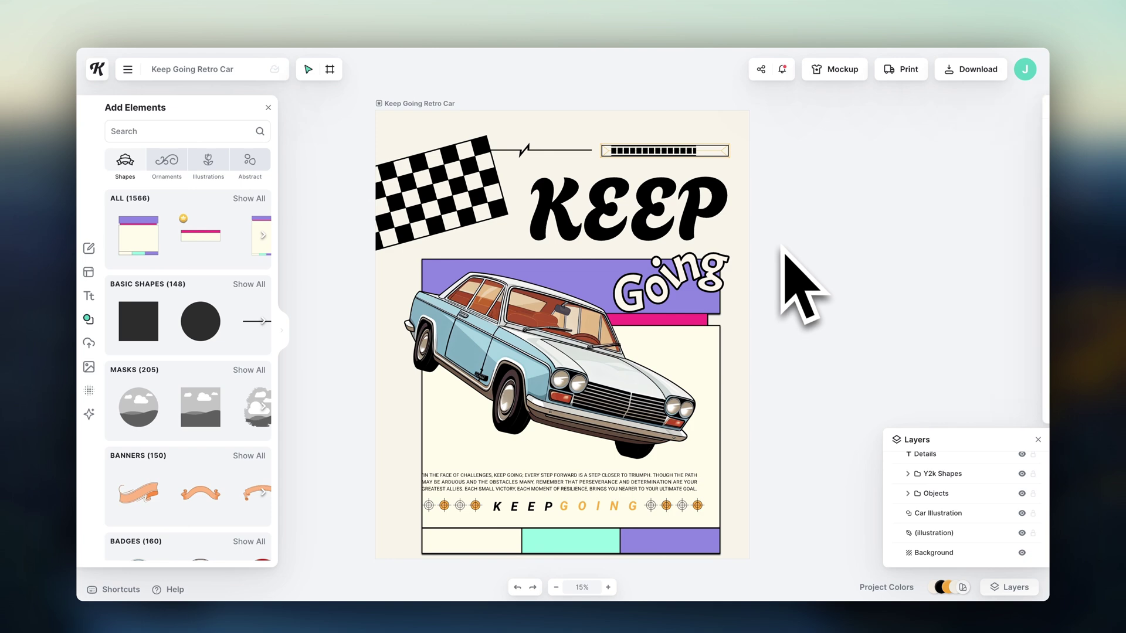
left_click(410, 196)
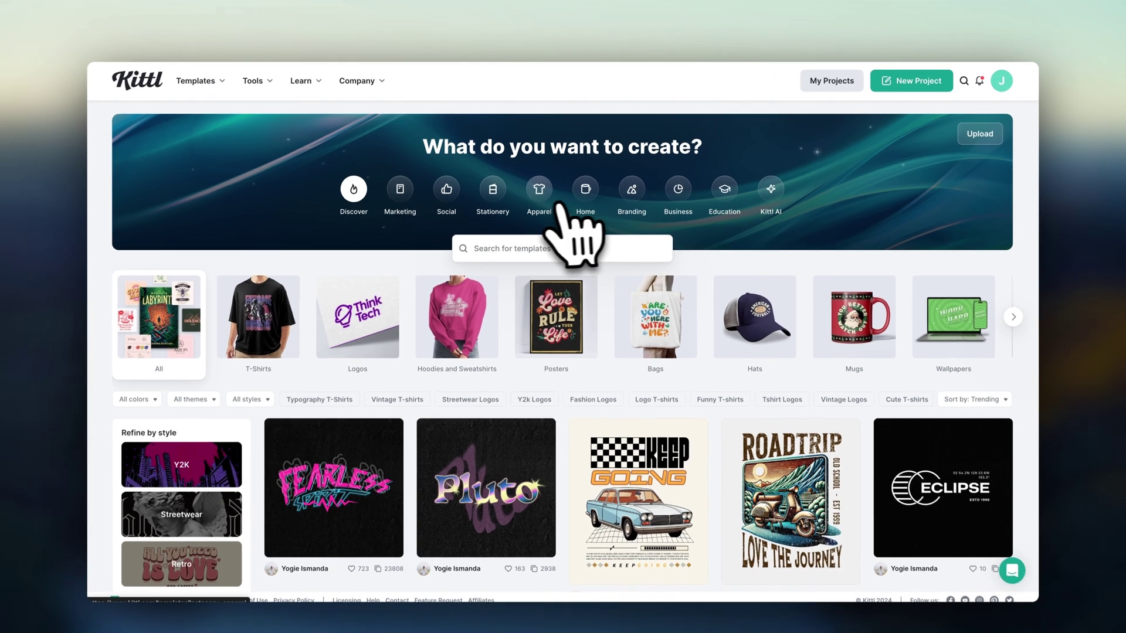
left_click(548, 189)
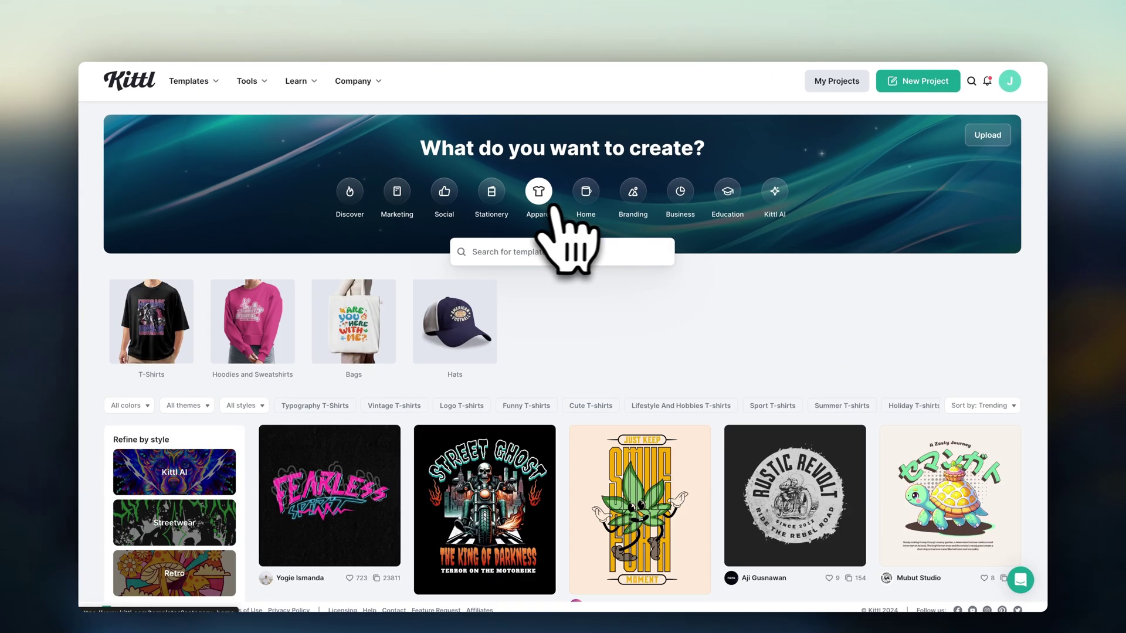
left_click(591, 200)
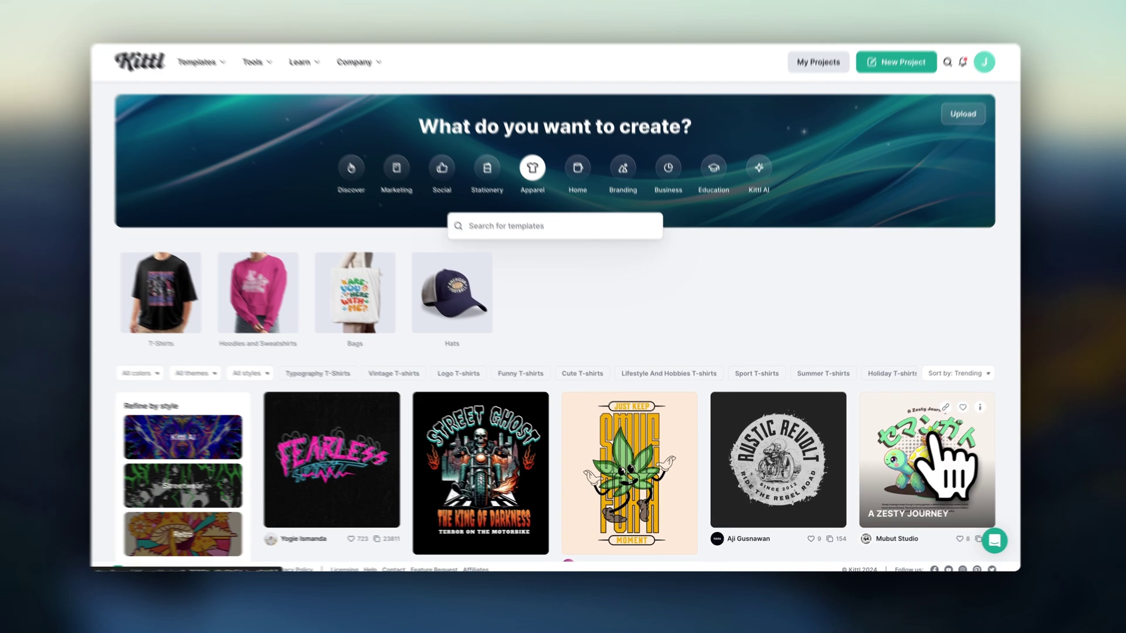
left_click(923, 455)
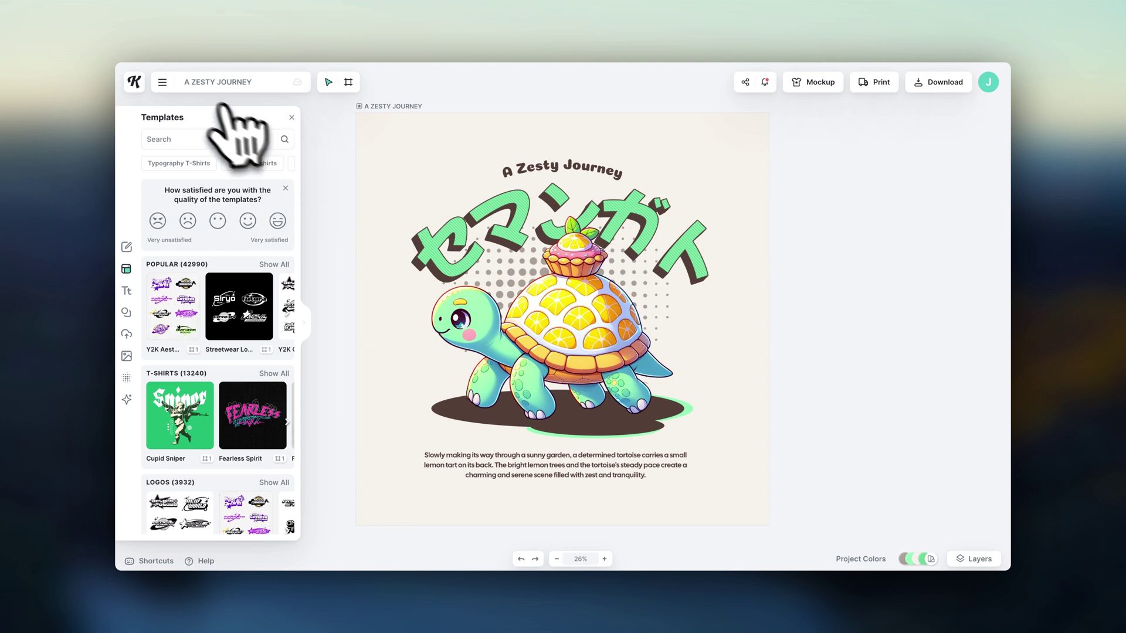
left_click(135, 82)
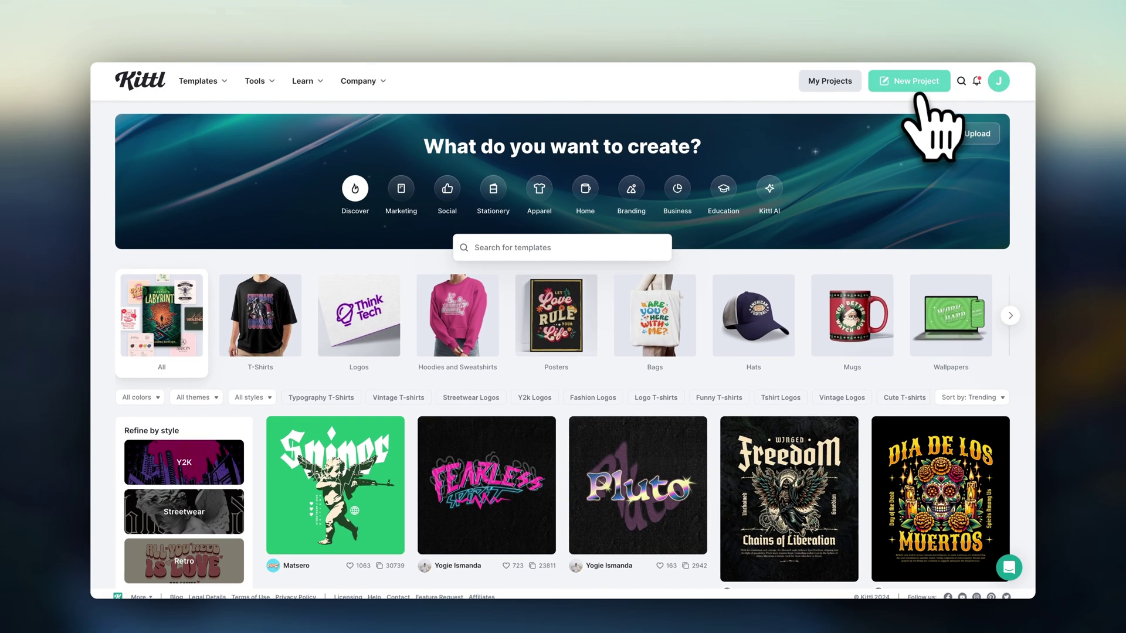
Create a new project from the Printify T-Shirt 4200 × 4800 px POD preset
left_click(910, 82)
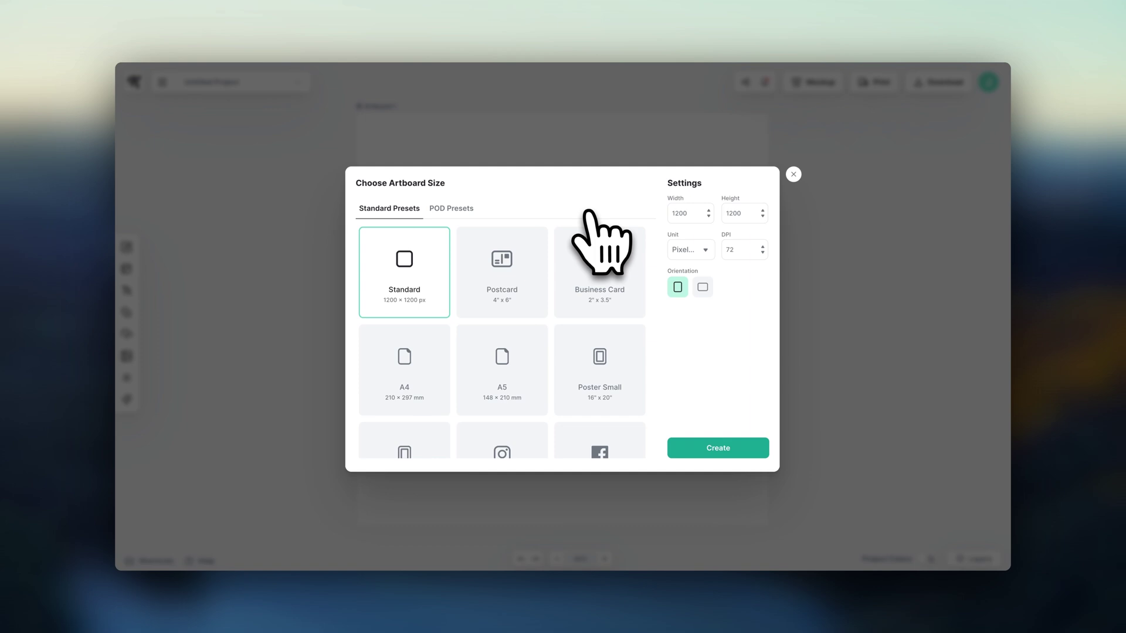
left_click(455, 213)
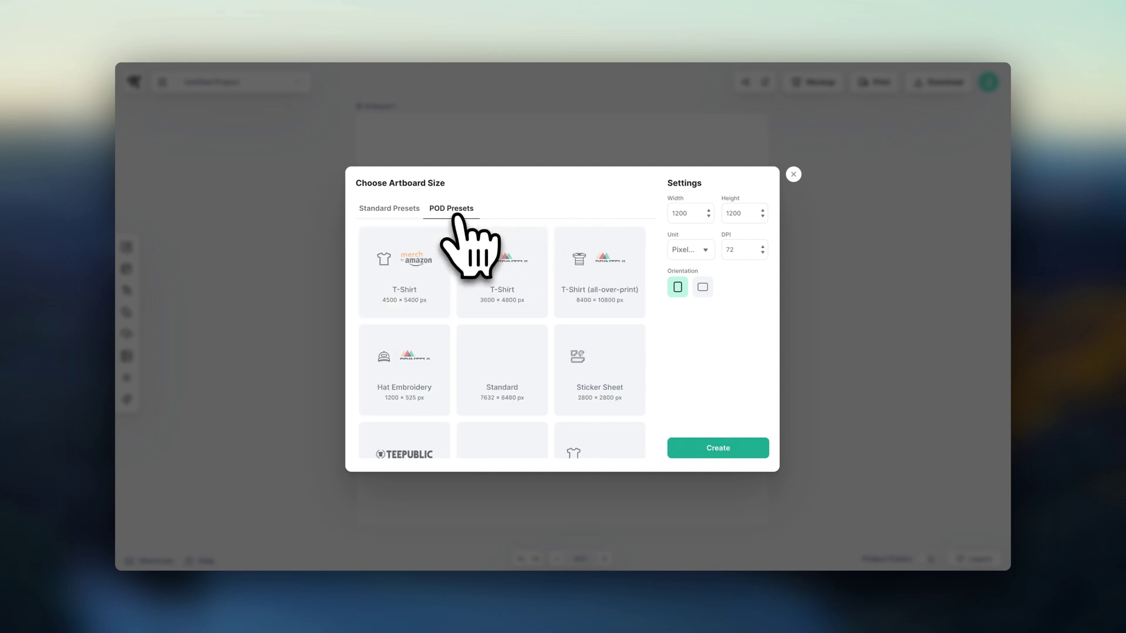
scroll(627, 278, "down", 5)
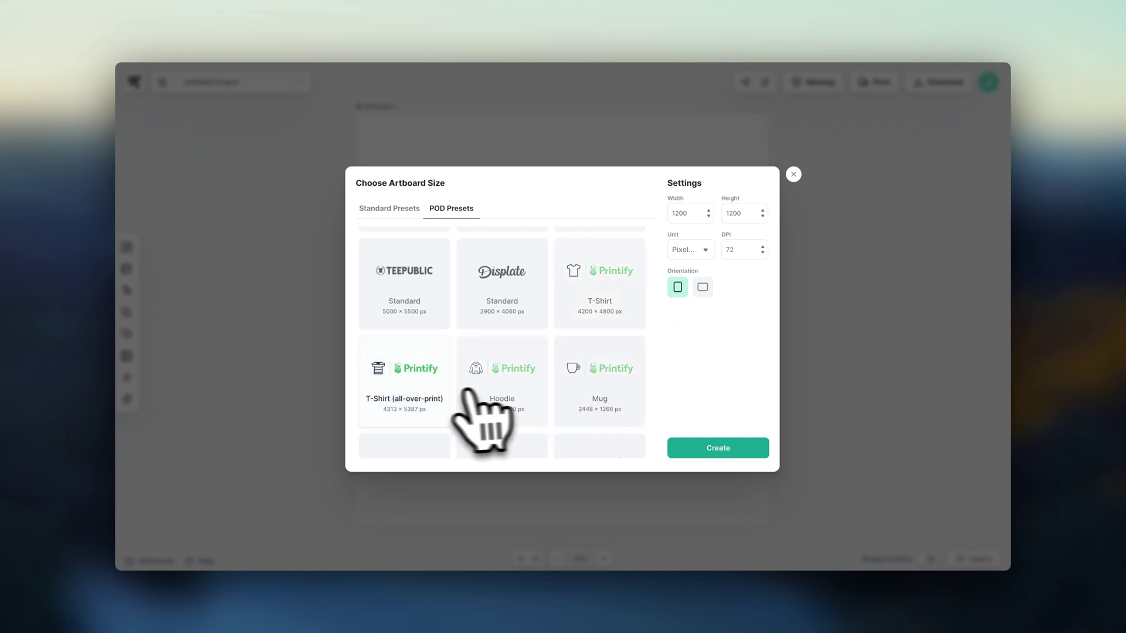
scroll(446, 410, "down", 2)
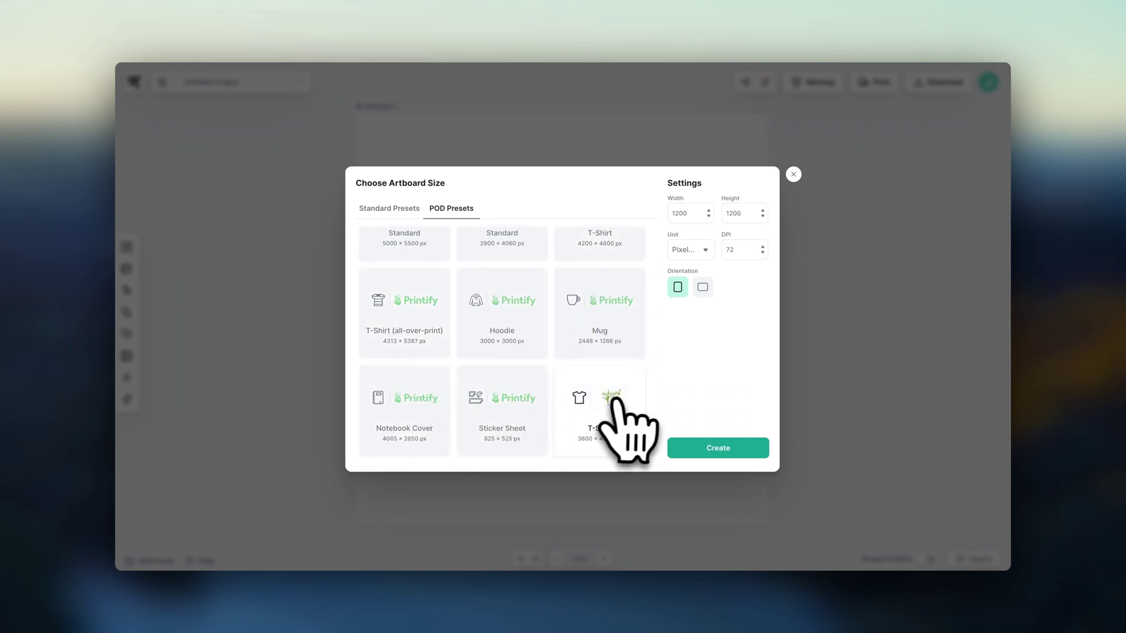
scroll(622, 401, "up", 2)
scroll(618, 399, "up", 1)
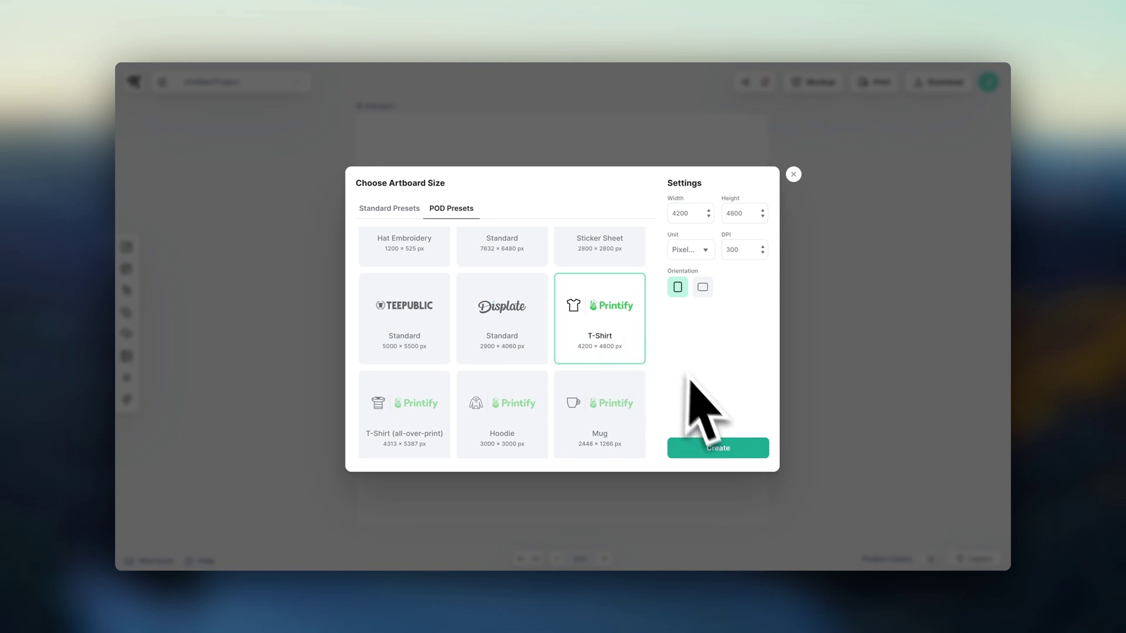
left_click(717, 453)
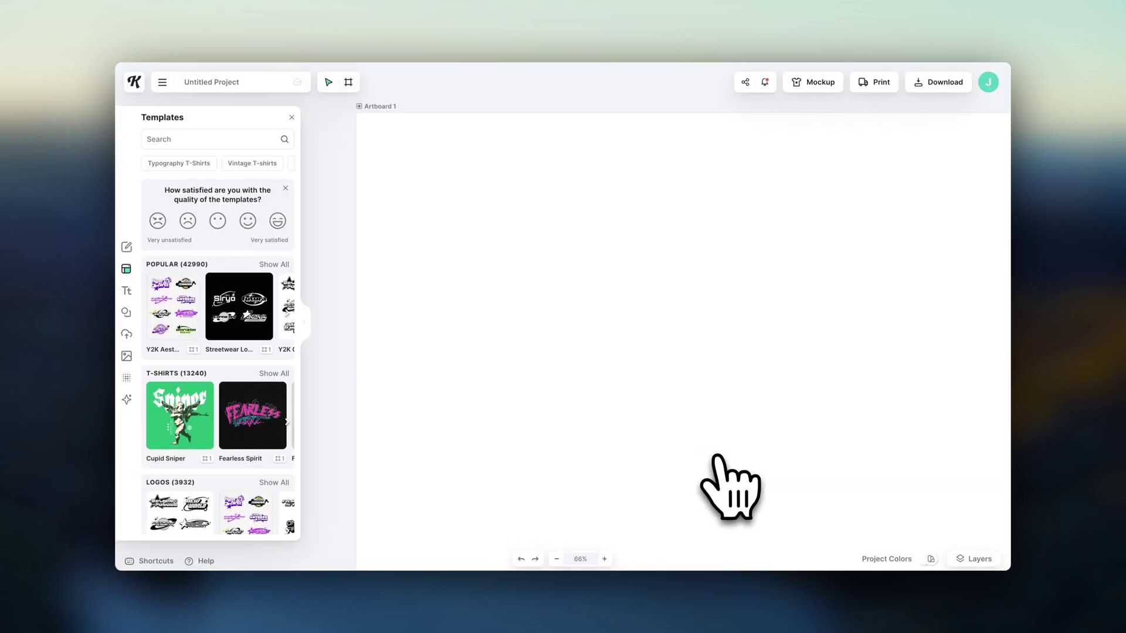
Zoom out to fit the artboard, browse the Text, Elements, Uploads, Images, Textures and Kittl AI panels, then close them
left_click(560, 559)
left_click(560, 558)
left_click(561, 559)
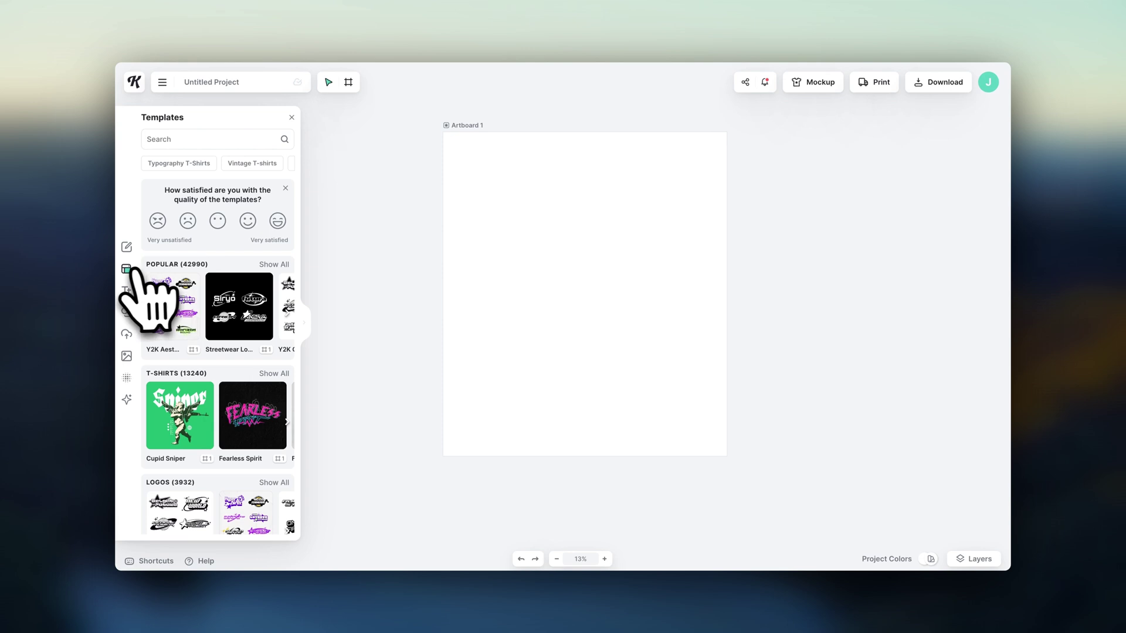
left_click(127, 291)
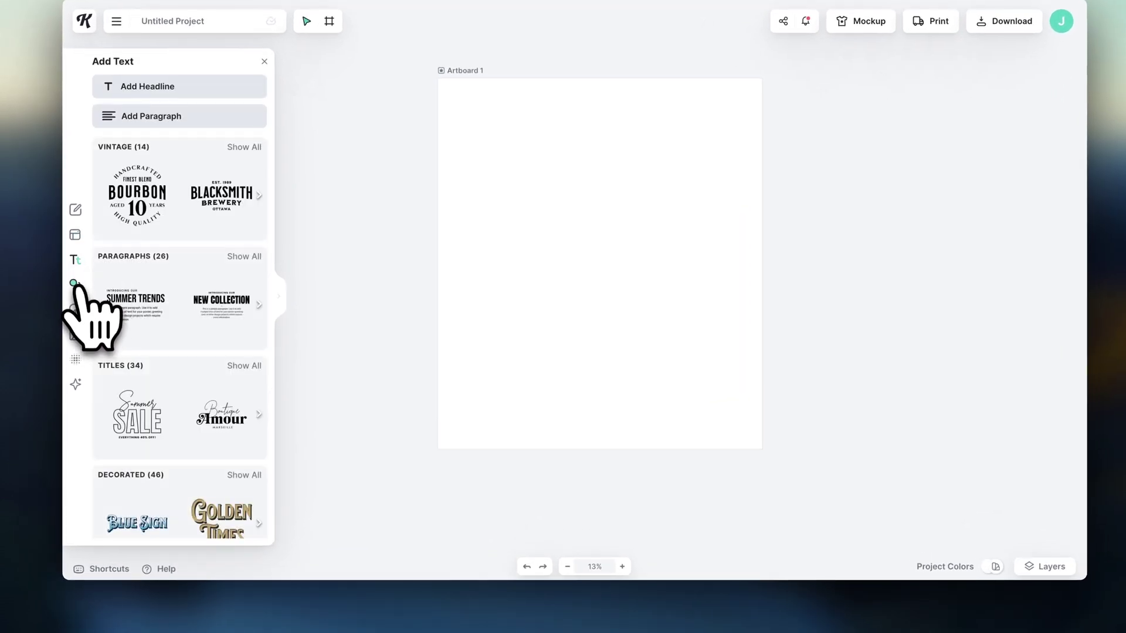
left_click(75, 284)
left_click(76, 310)
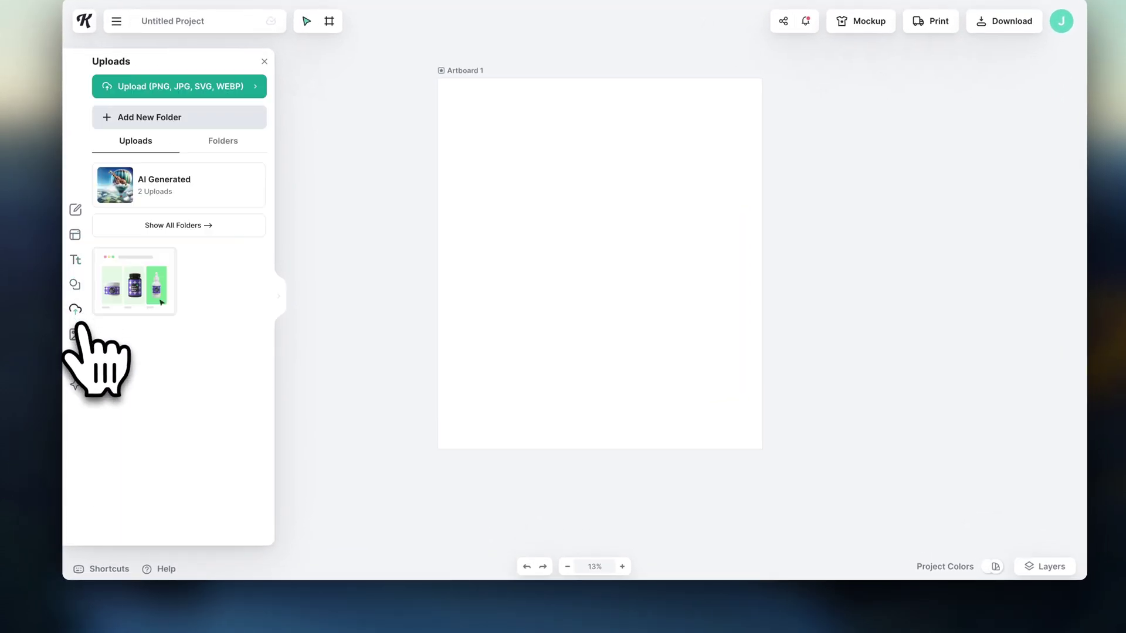
left_click(75, 334)
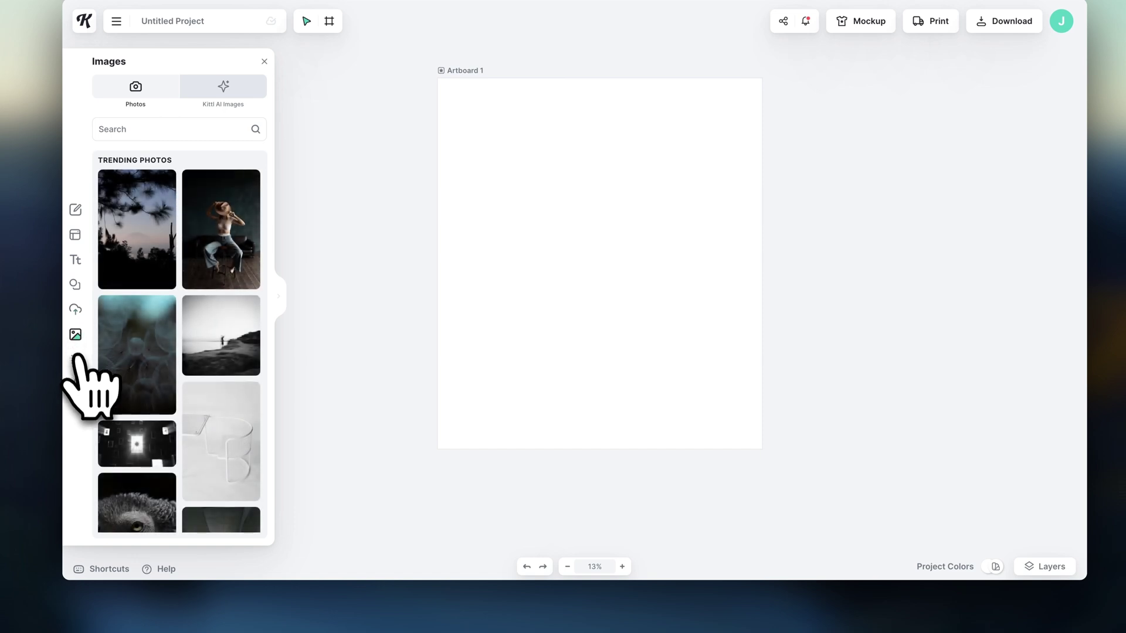
left_click(76, 357)
left_click(76, 382)
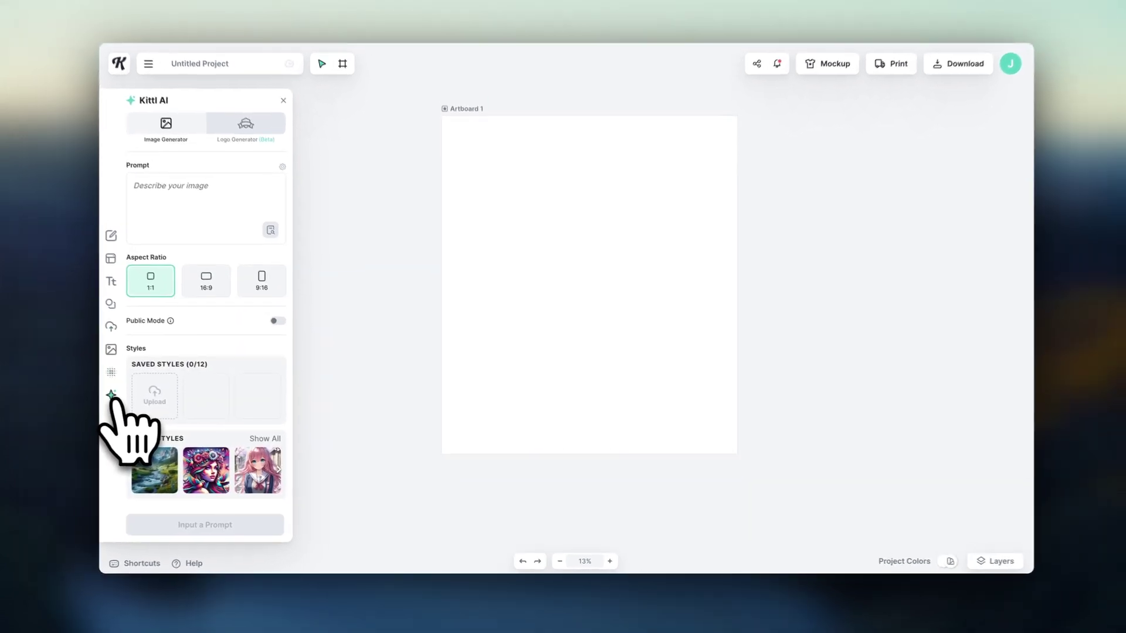
left_click(110, 394)
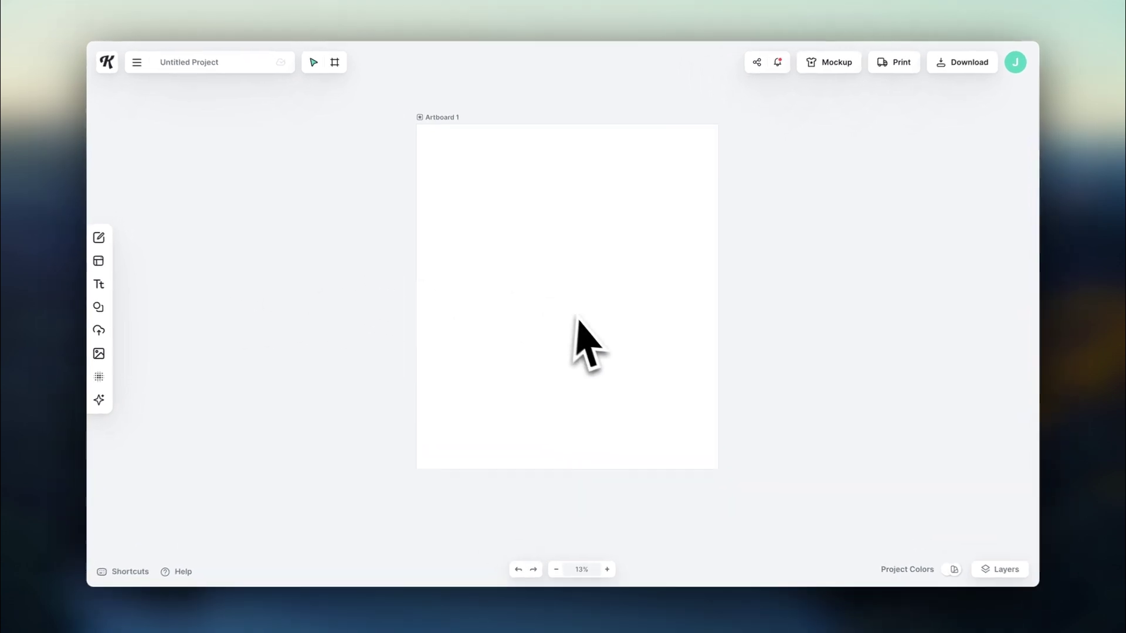
Change Artboard 1's background colour from white to cream (fff1e1)
left_click(976, 558)
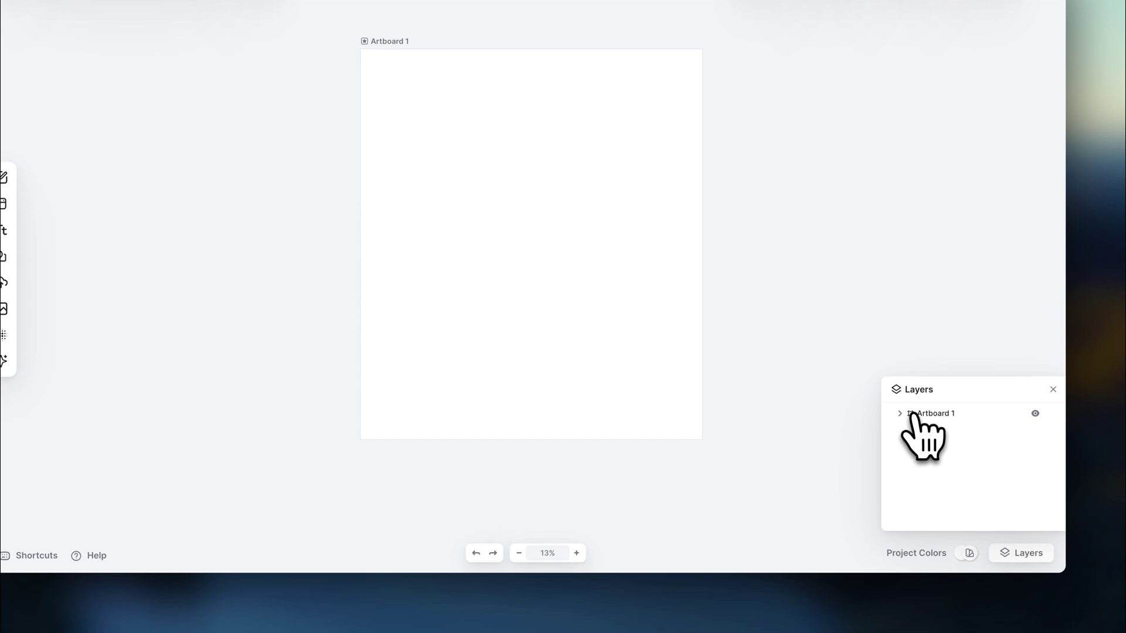
left_click(912, 414)
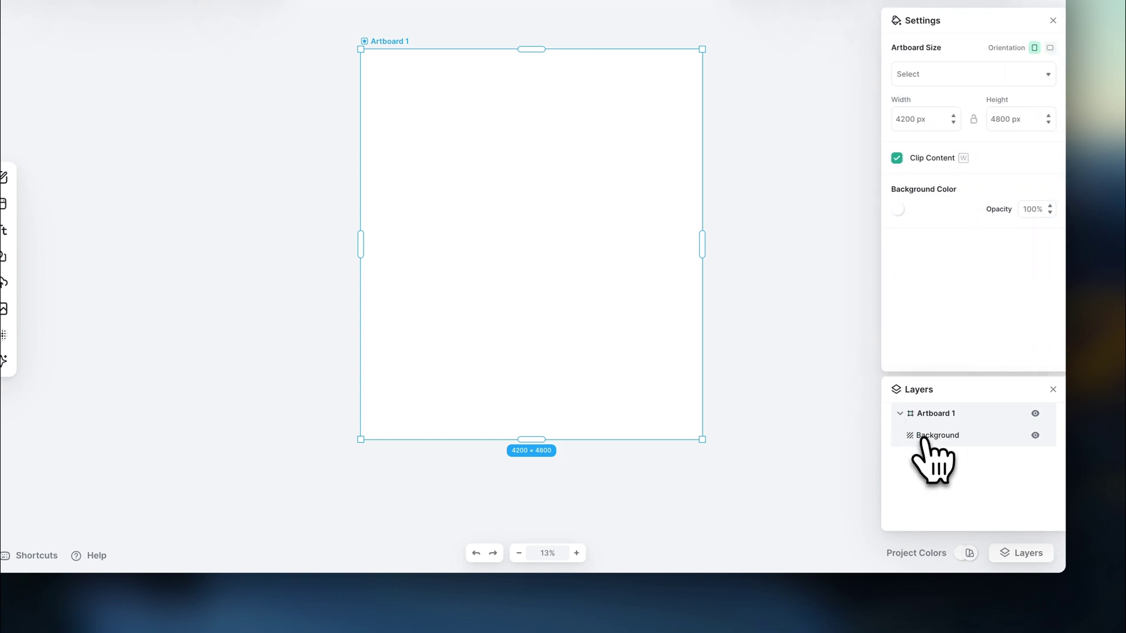
left_click(898, 209)
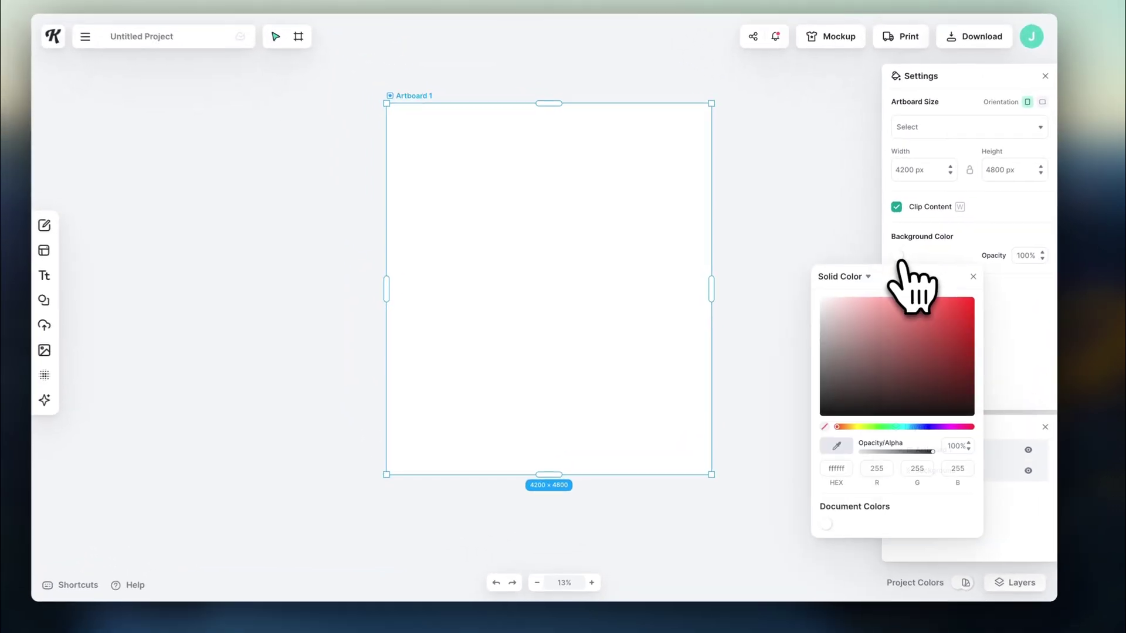
left_click_drag(897, 302, 863, 309)
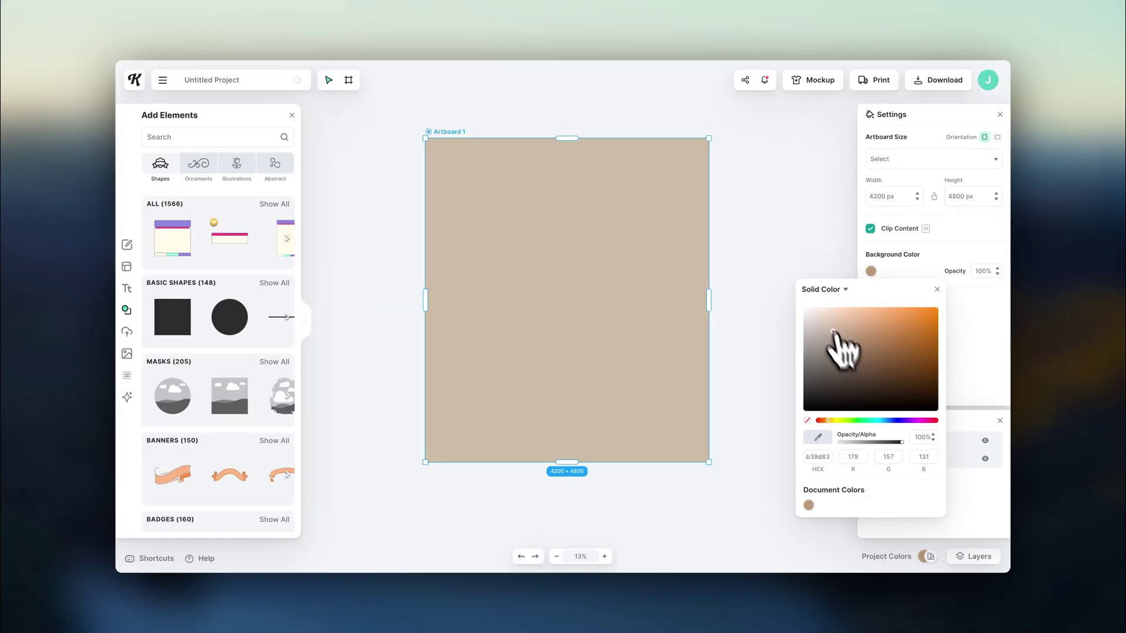
left_click_drag(868, 341, 832, 293)
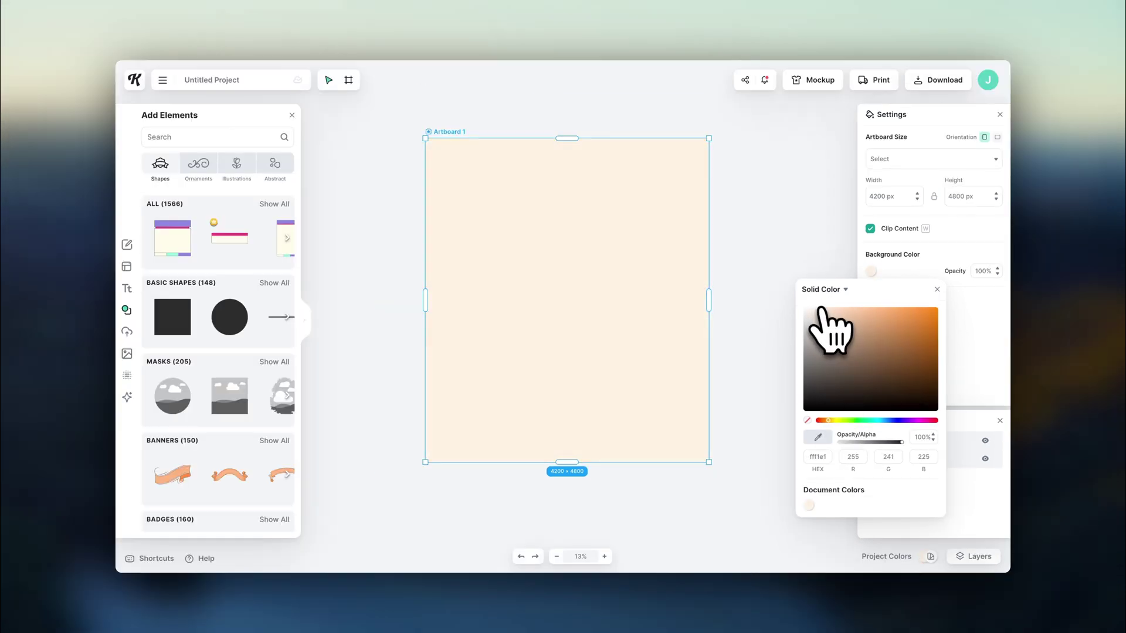
left_click(734, 366)
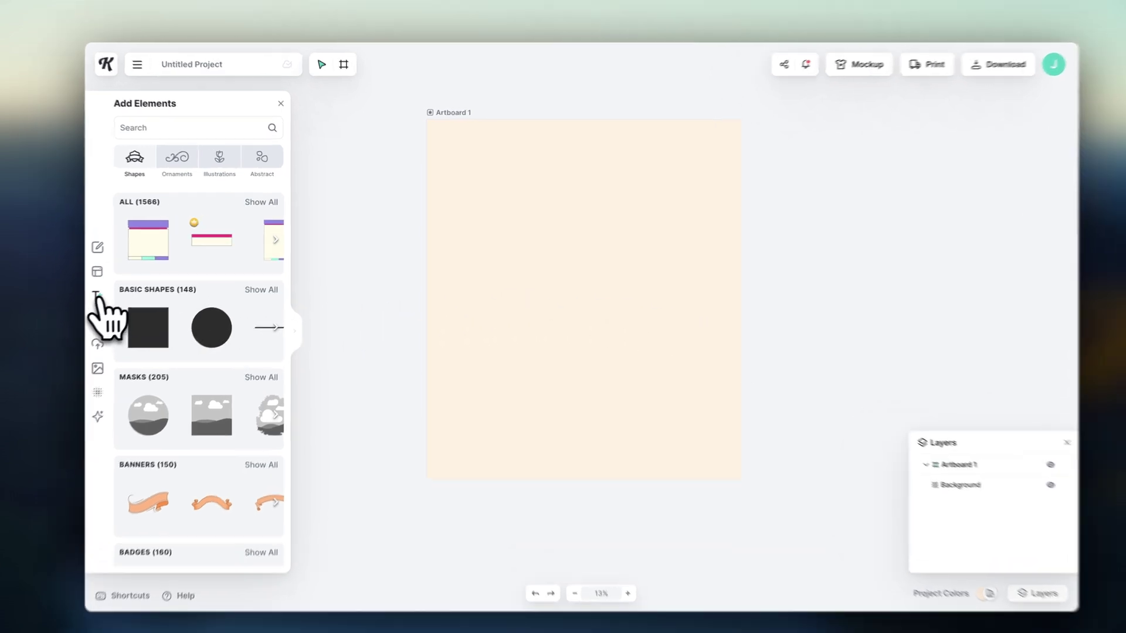
Add the Ginger Bird title preset, scale it up and move it toward the artboard's top
left_click(121, 288)
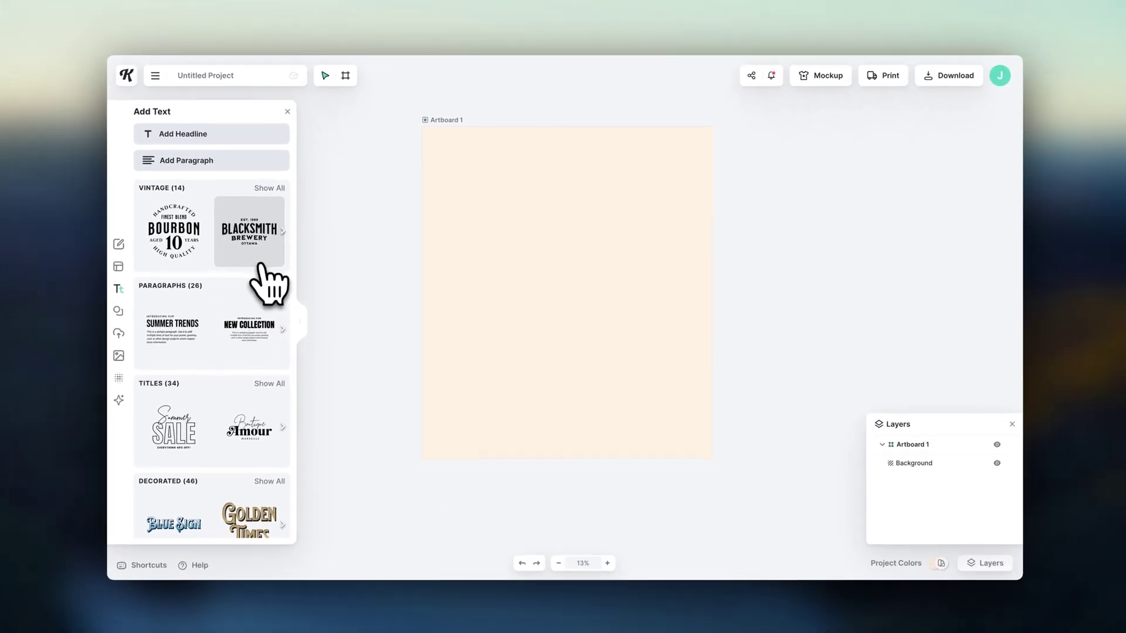
scroll(270, 284, "down", 6)
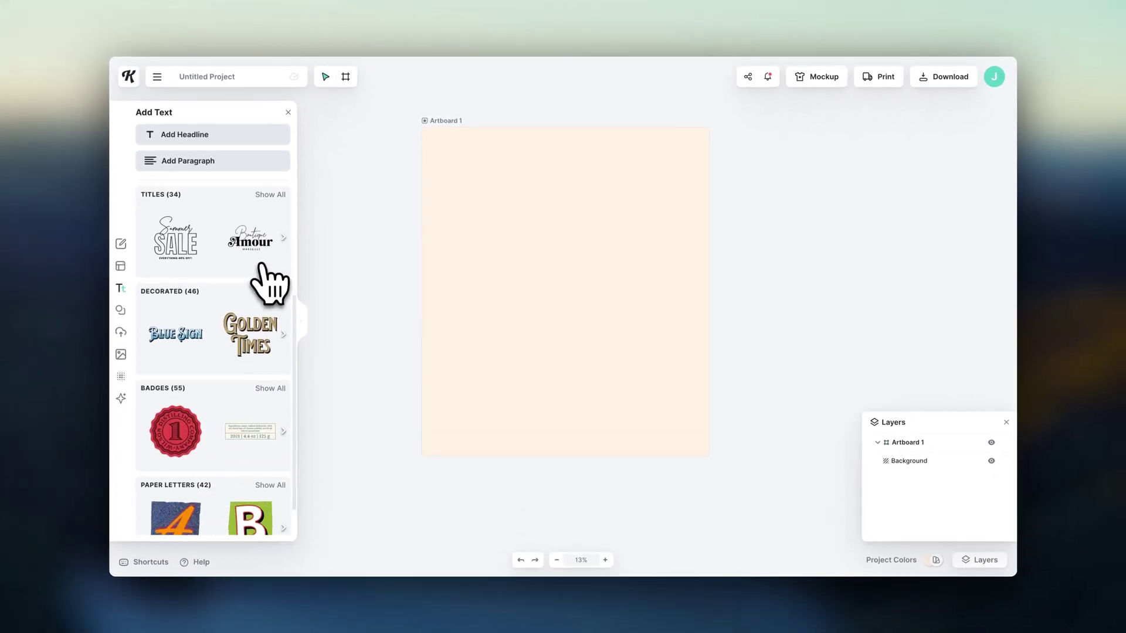
scroll(269, 283, "up", 2)
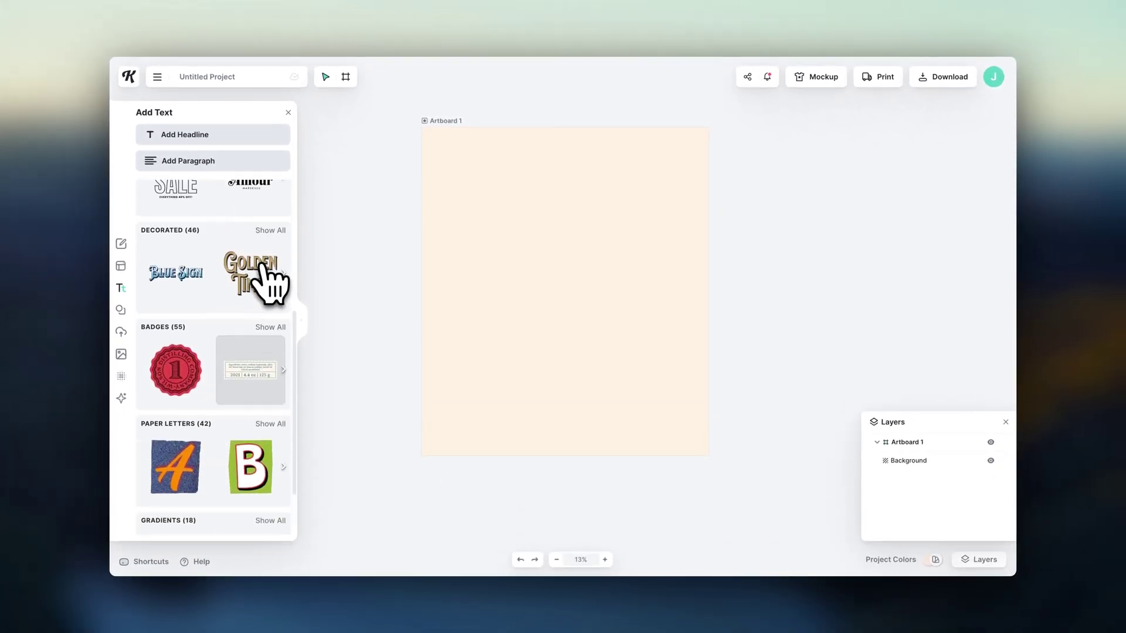
scroll(267, 276, "up", 3)
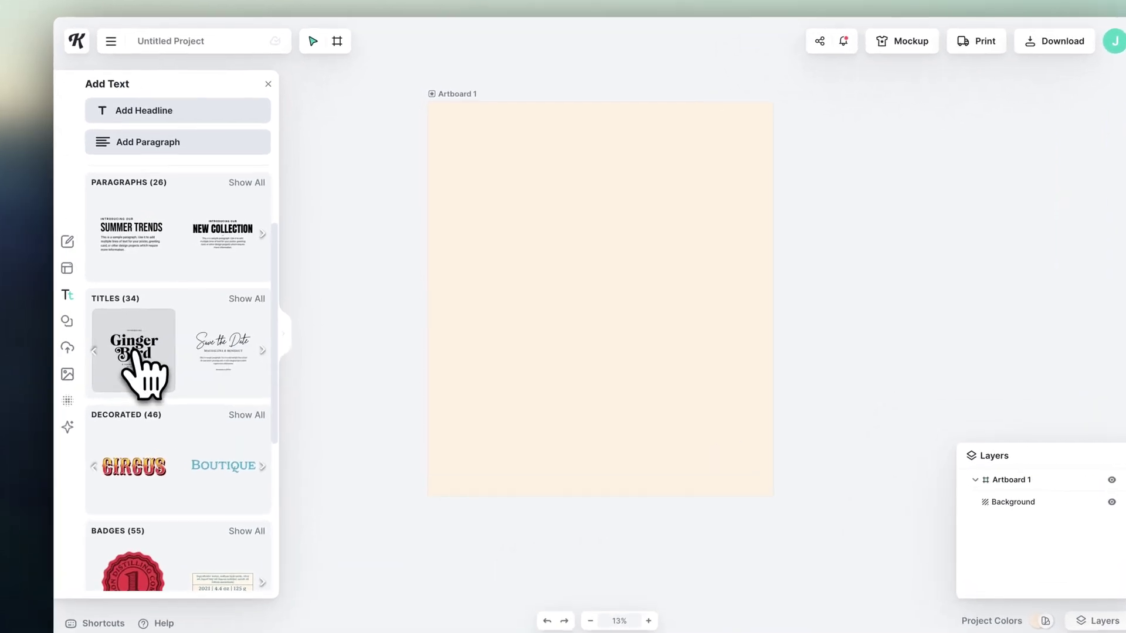
left_click(176, 337)
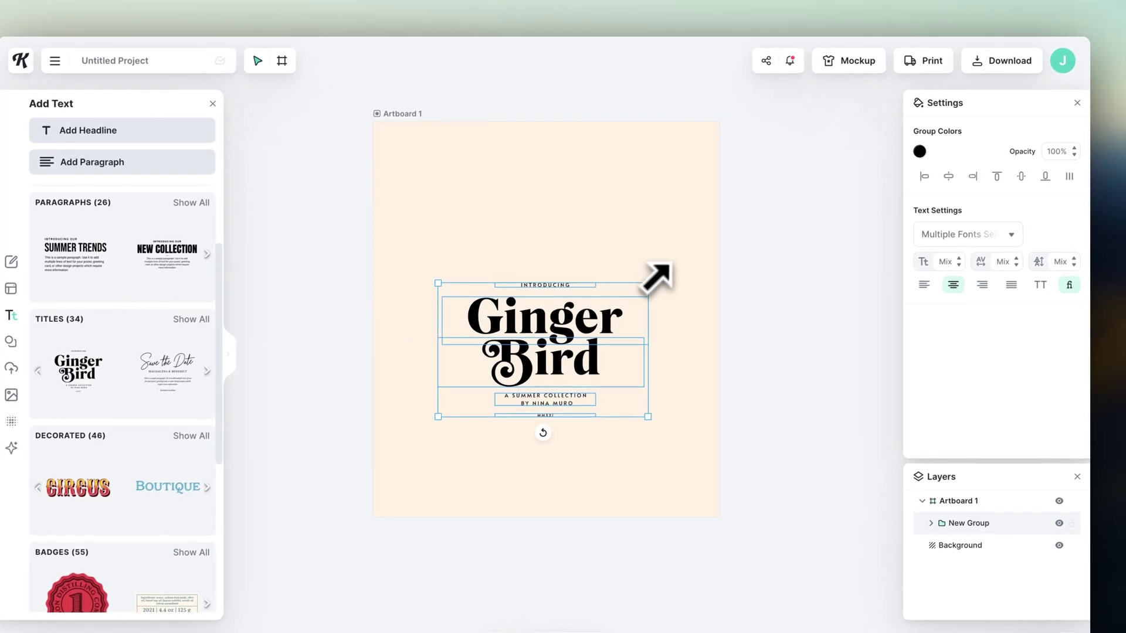
left_click_drag(655, 278, 727, 246)
left_click_drag(614, 304, 579, 269)
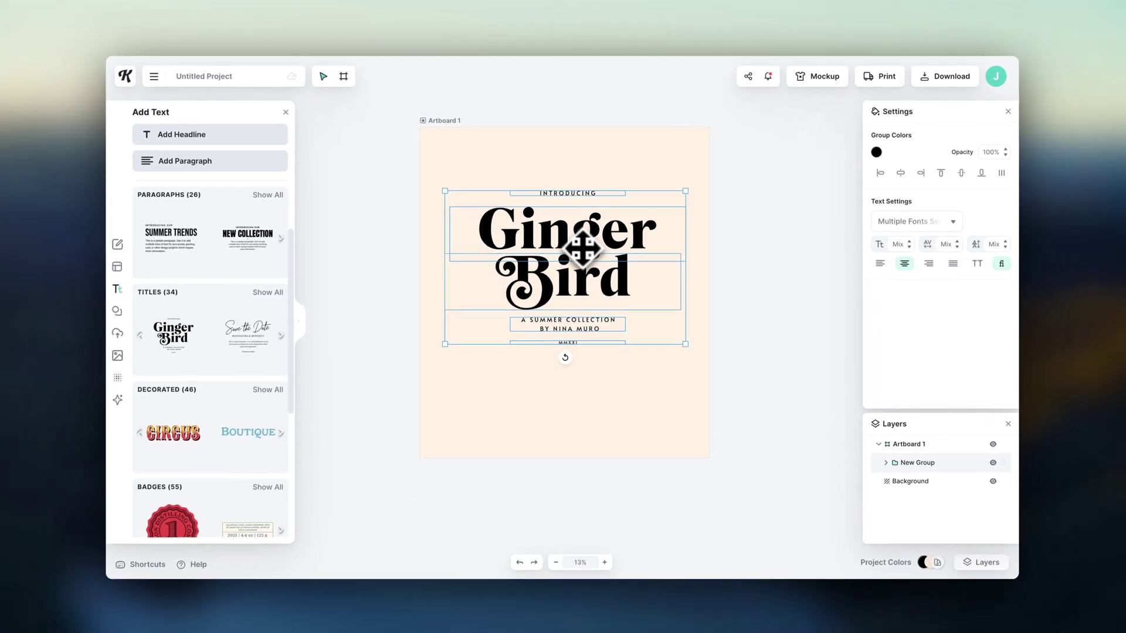
Replace the word 'Ginger' with 'Lemon' in the title
left_click(730, 255)
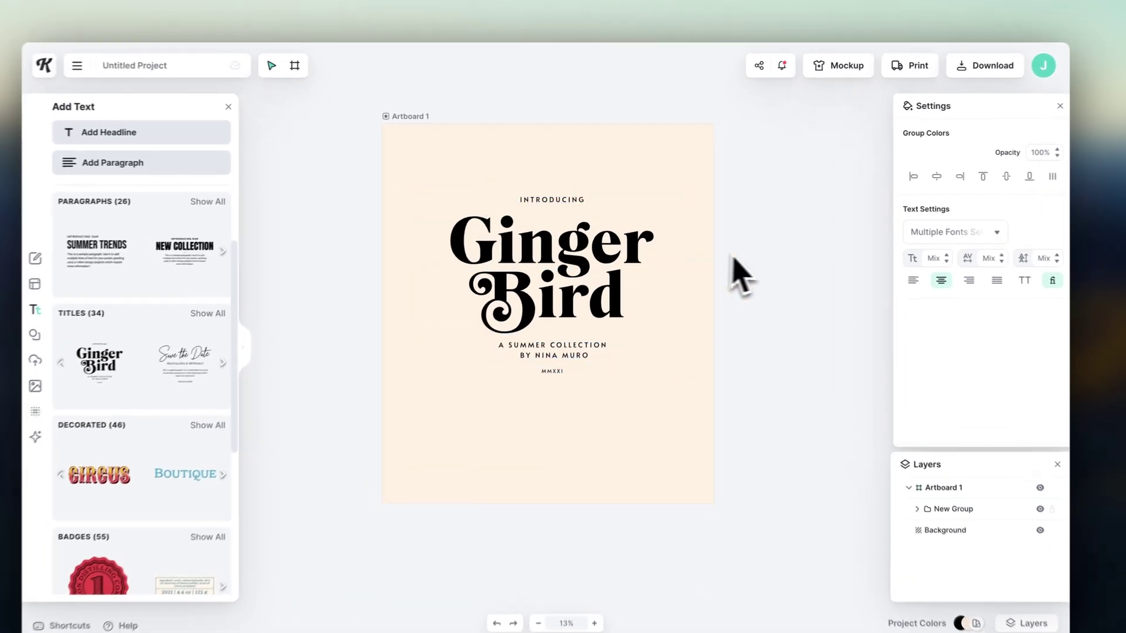
left_click(657, 232)
left_click(657, 232)
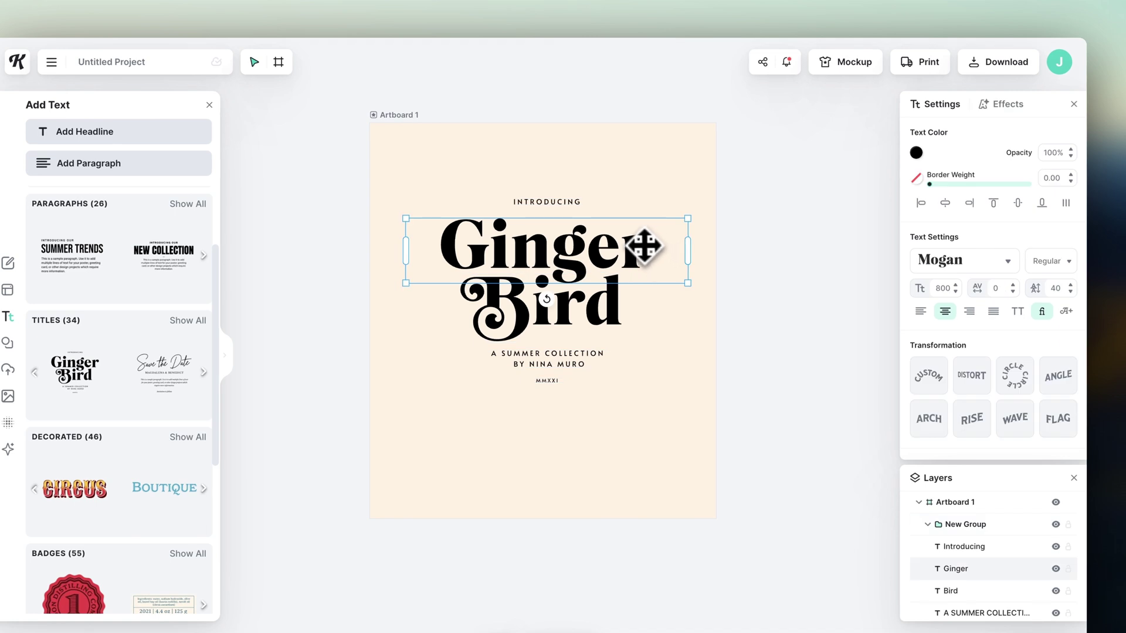
double_click(644, 246)
key("BackSpace")
key("BackSpace")
key("BackSpace")
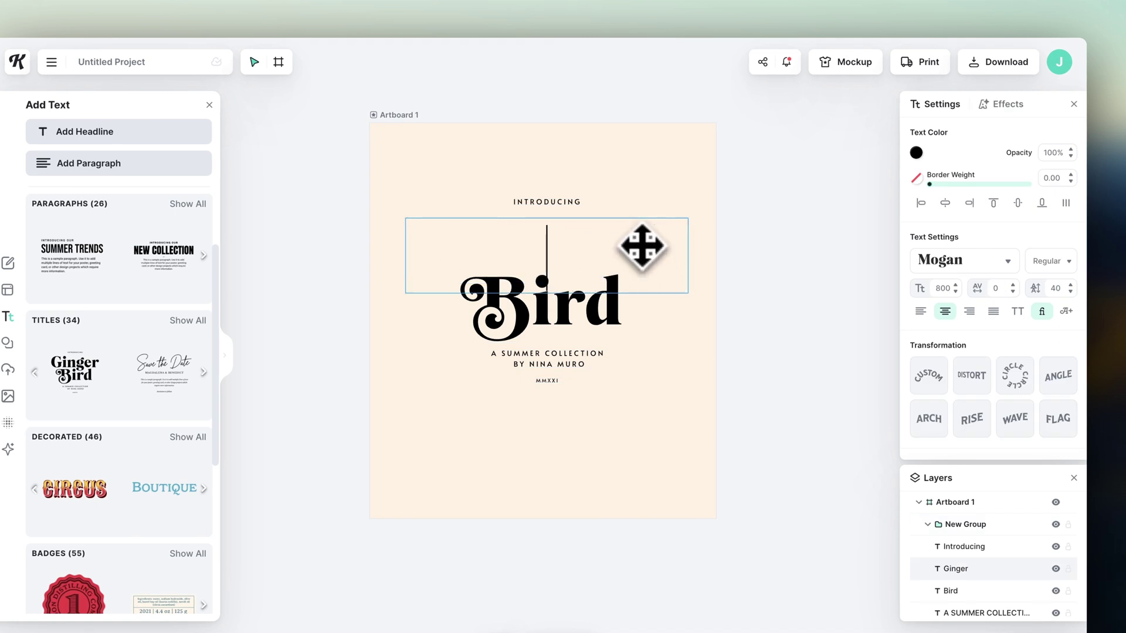
type("Lemon")
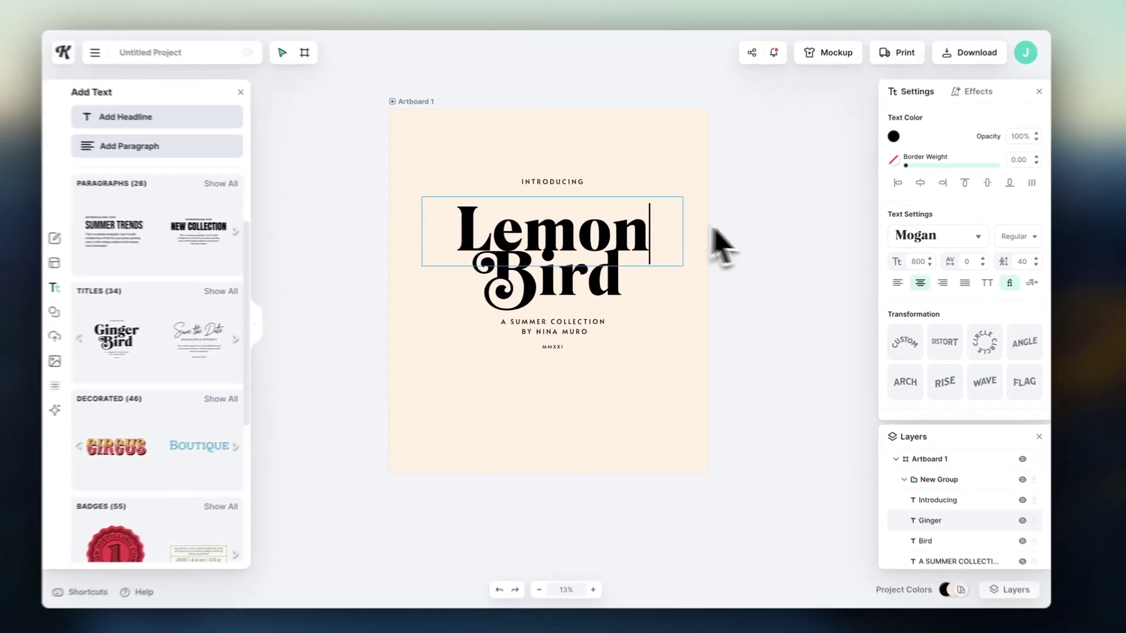
key("Escape")
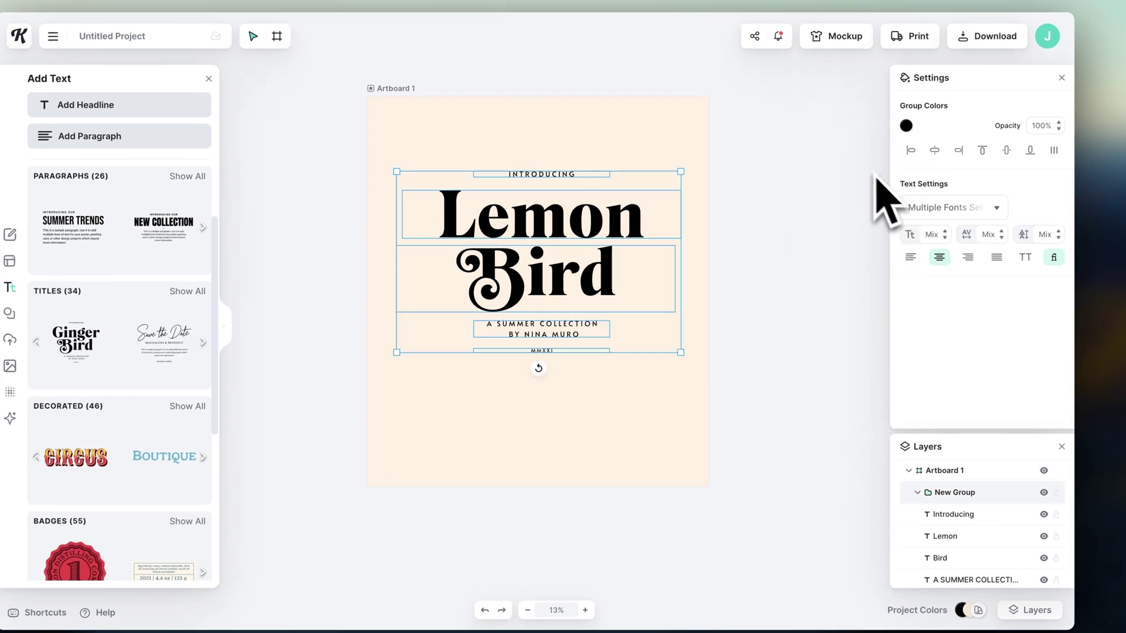
Try several fonts on the title and settle on Agbalumo
left_click(938, 206)
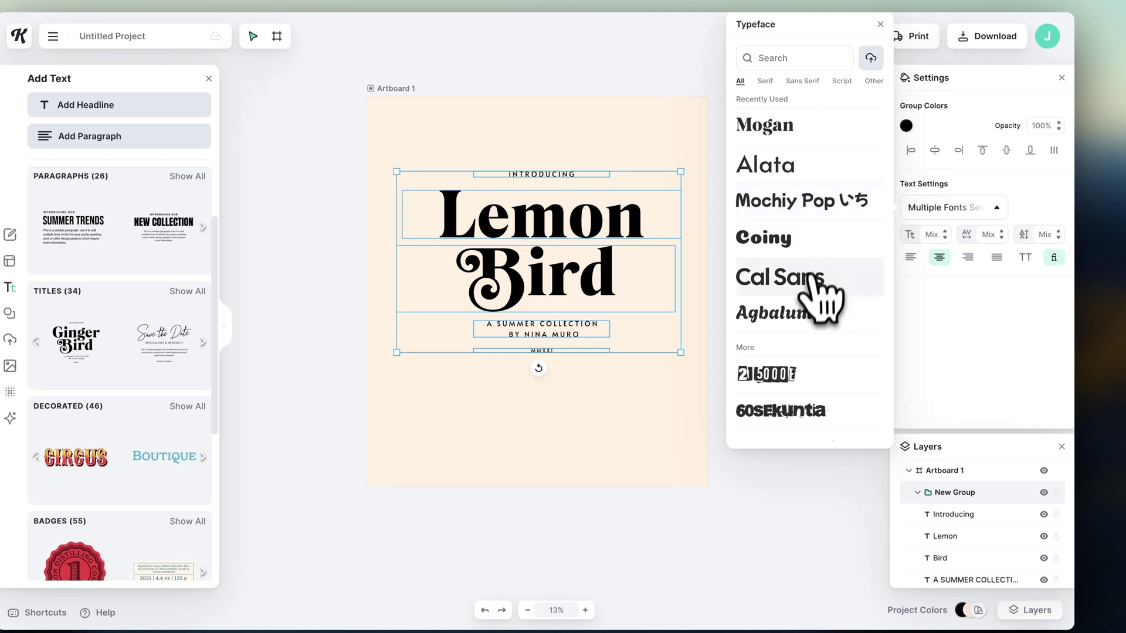
left_click(811, 281)
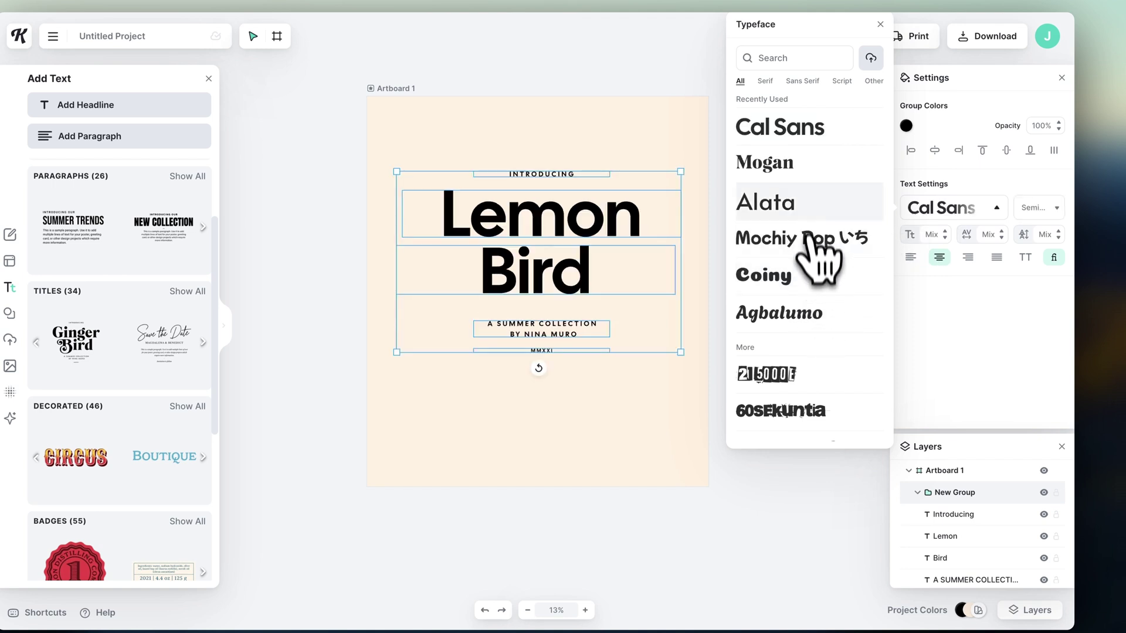
left_click(820, 176)
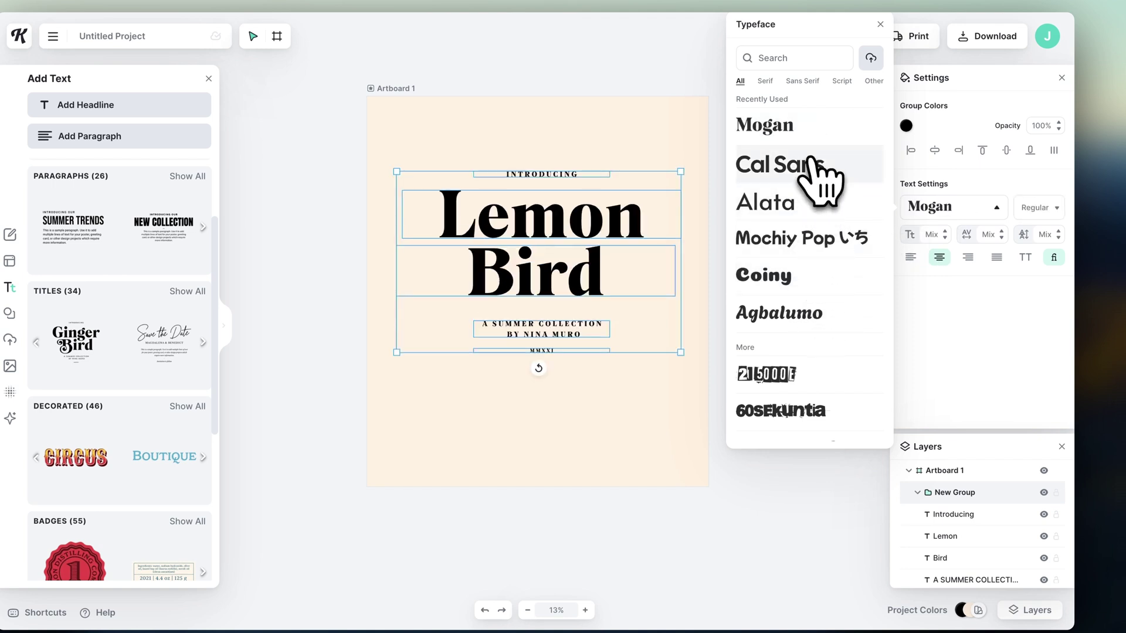
left_click(804, 404)
scroll(807, 396, "down", 3)
left_click(805, 311)
scroll(815, 381, "down", 5)
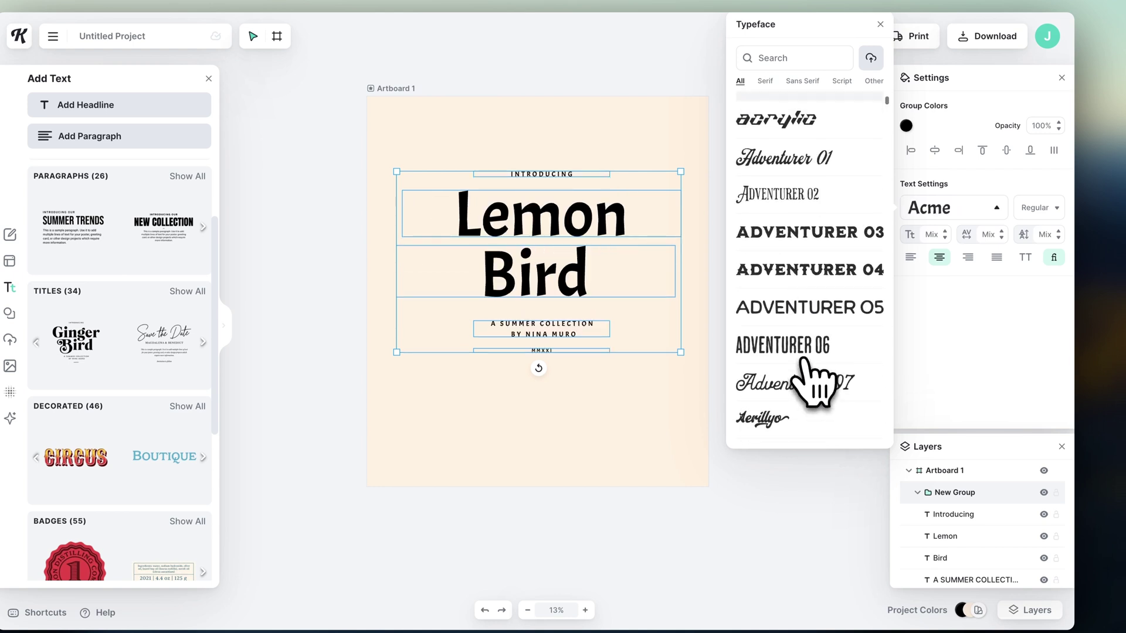
left_click(806, 415)
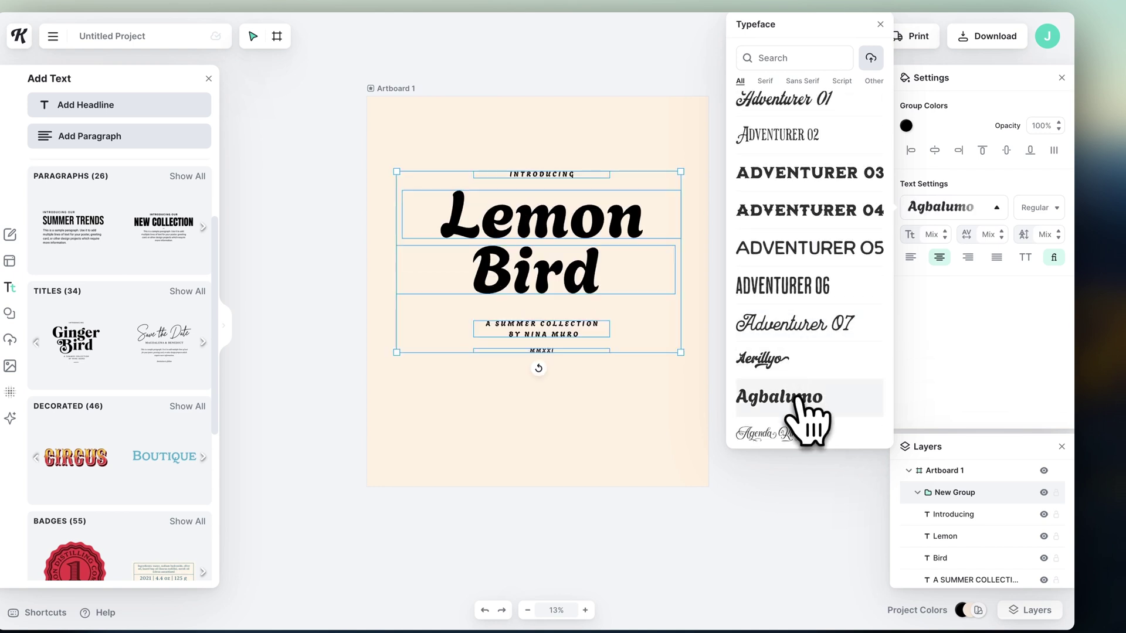
left_click(935, 295)
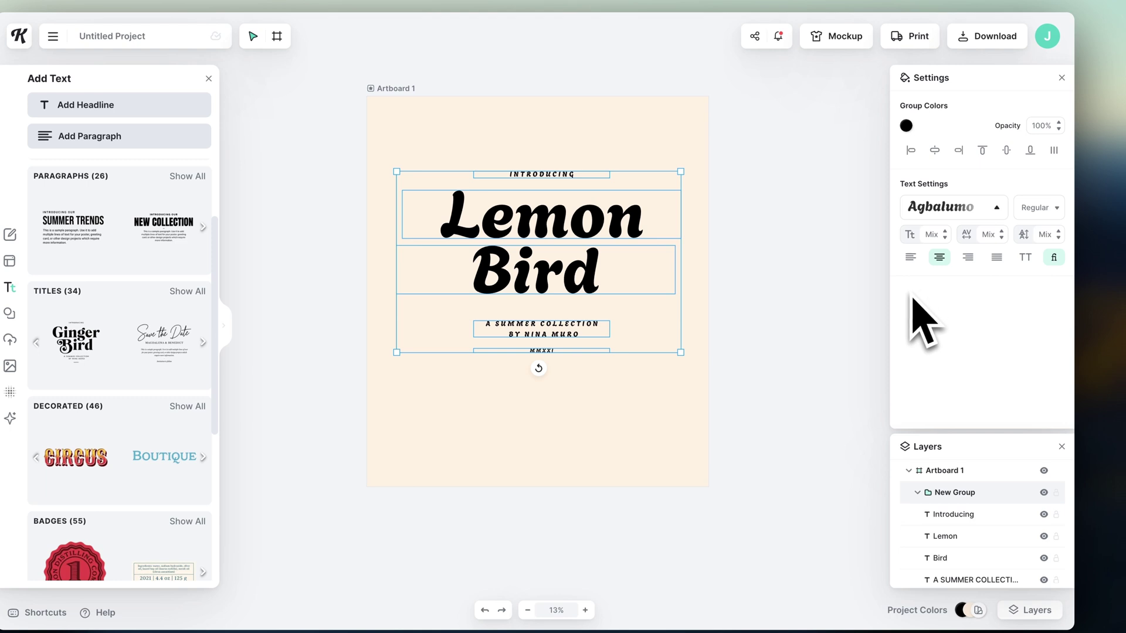
left_click(834, 305)
Set the 'A Summer Collection' subtitle in Alata and Lemon's letter spacing to 0
left_click(564, 348)
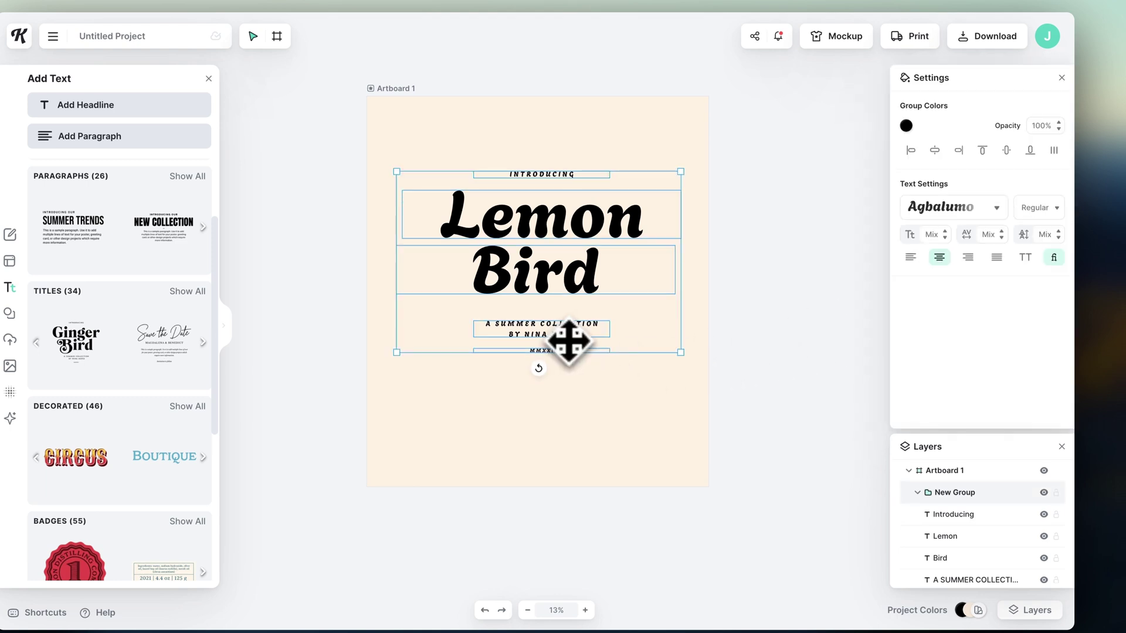
left_click(951, 537)
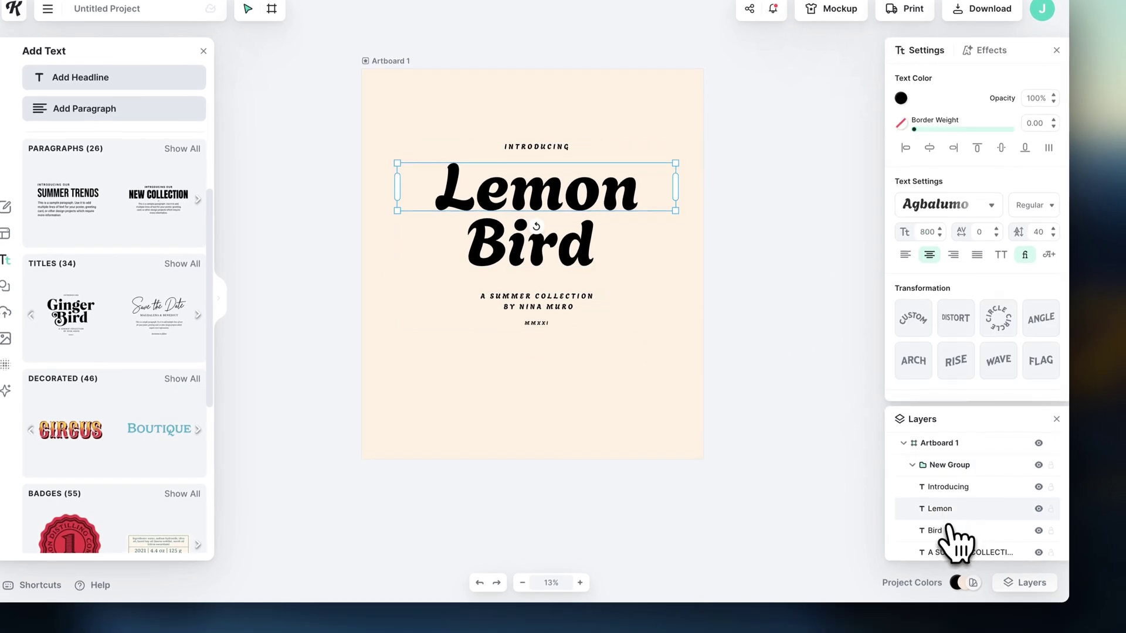
left_click(950, 529)
scroll(950, 529, "down", 1)
left_click(950, 531)
scroll(950, 531, "down", 2)
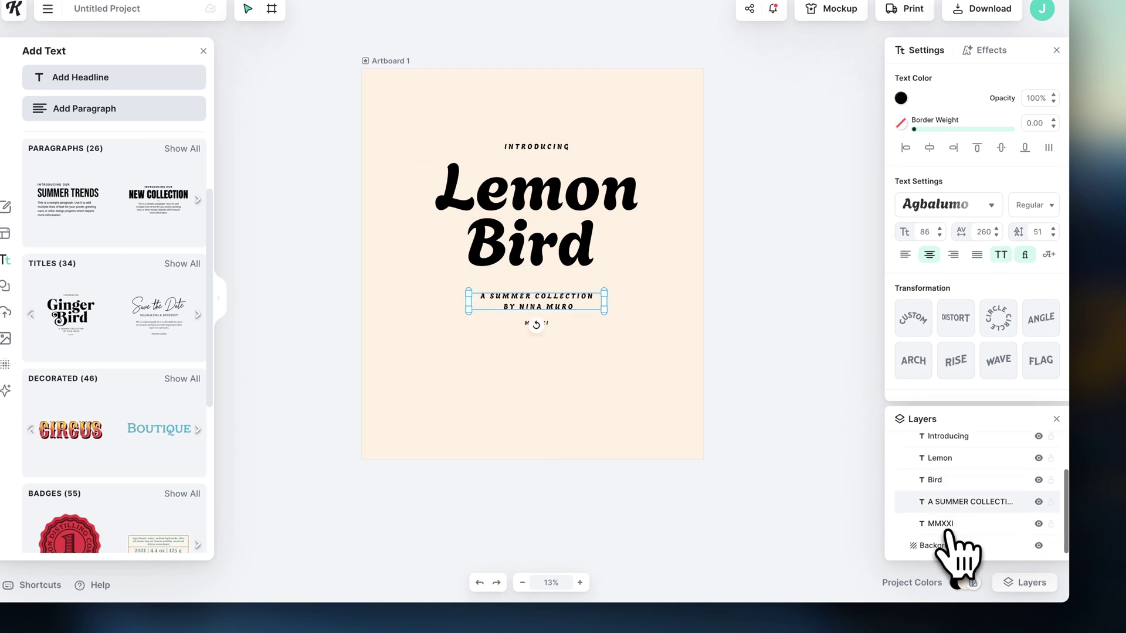
left_click(956, 209)
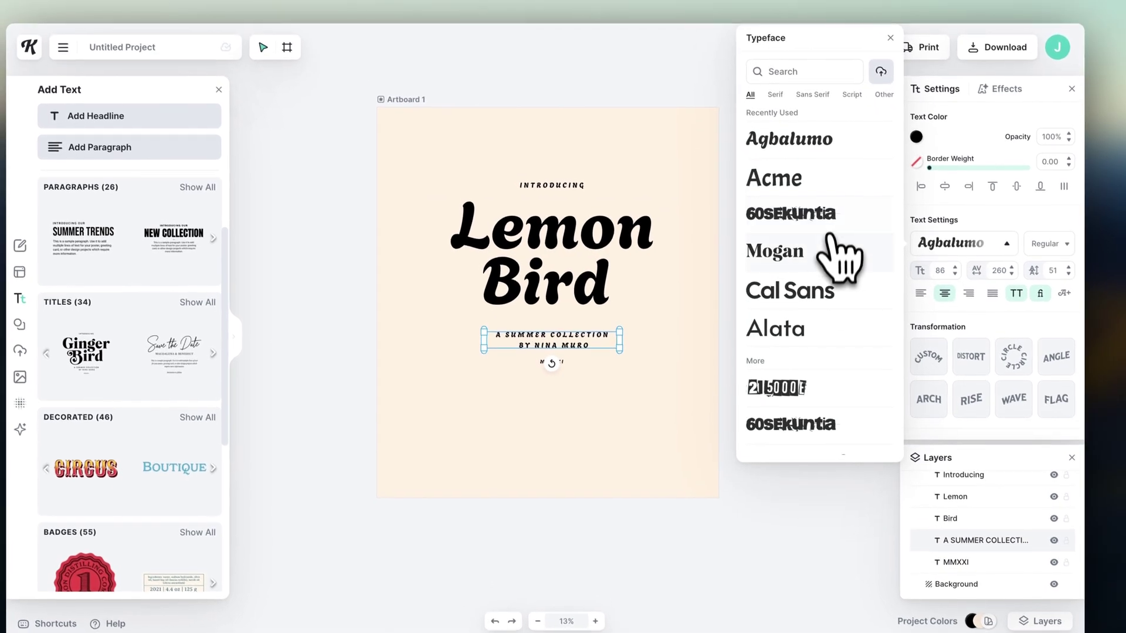
left_click(812, 330)
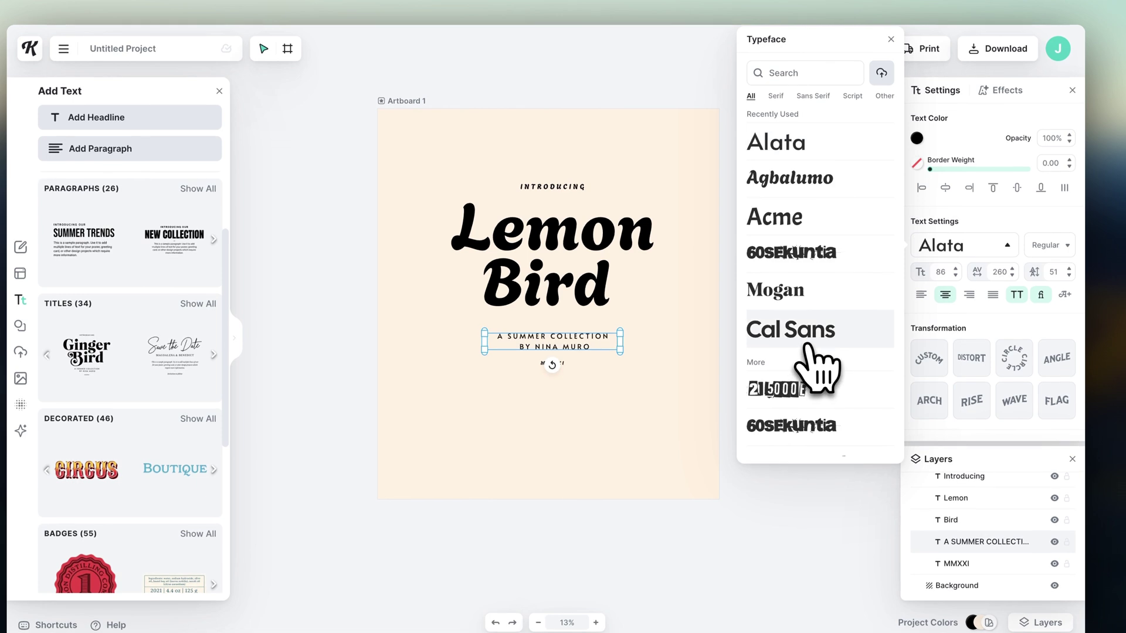
left_click(704, 360)
left_click(708, 365)
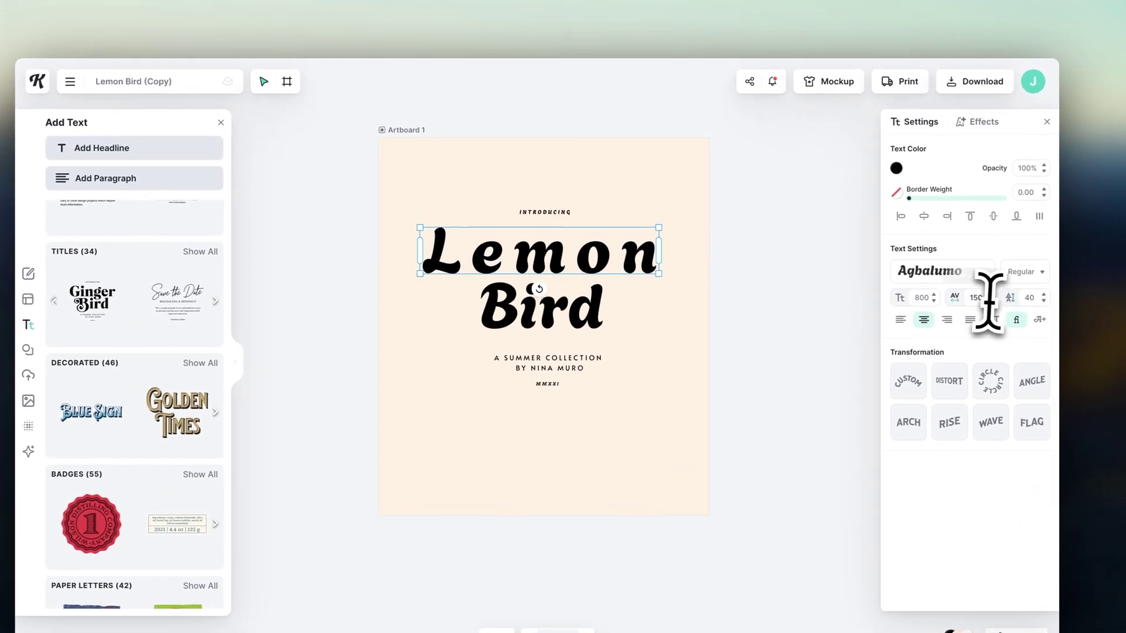
double_click(978, 293)
type("0")
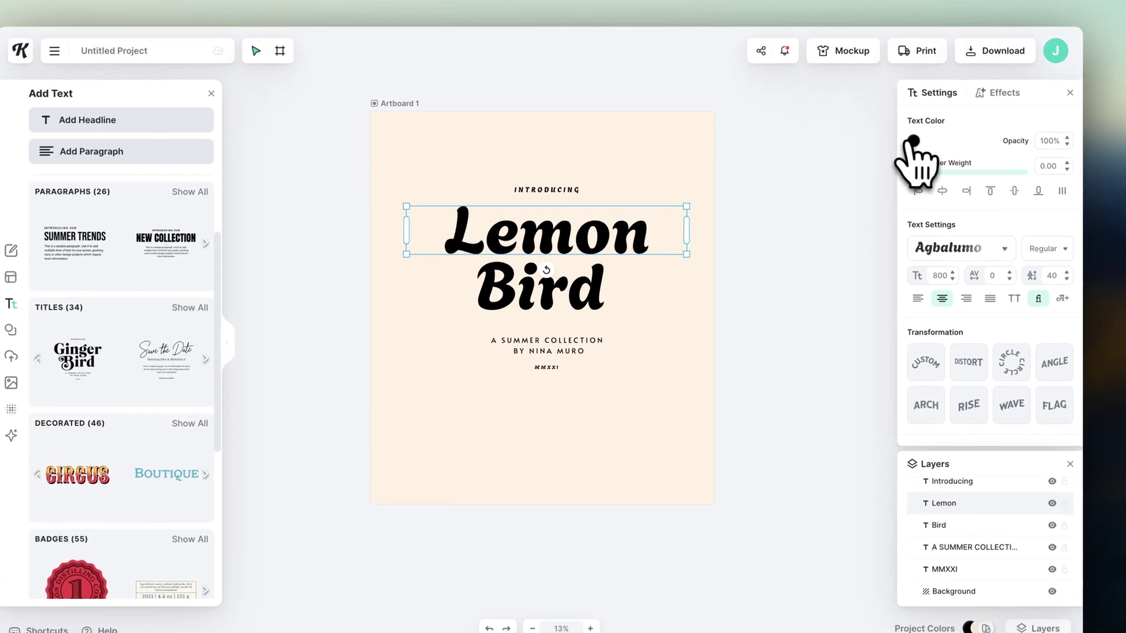
Colour 'Lemon' light brown with a dark 230b0b outline at border weight 71.30
left_click(912, 144)
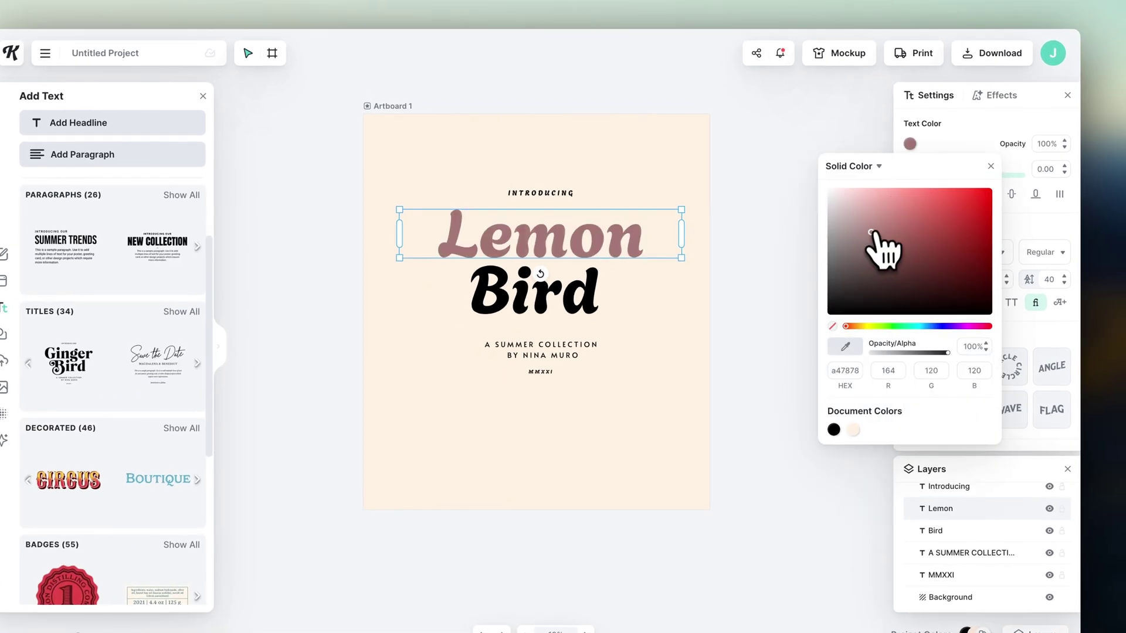
mouse_move(871, 233)
left_mouse_down()
mouse_move(821, 175)
mouse_move(930, 231)
left_mouse_up()
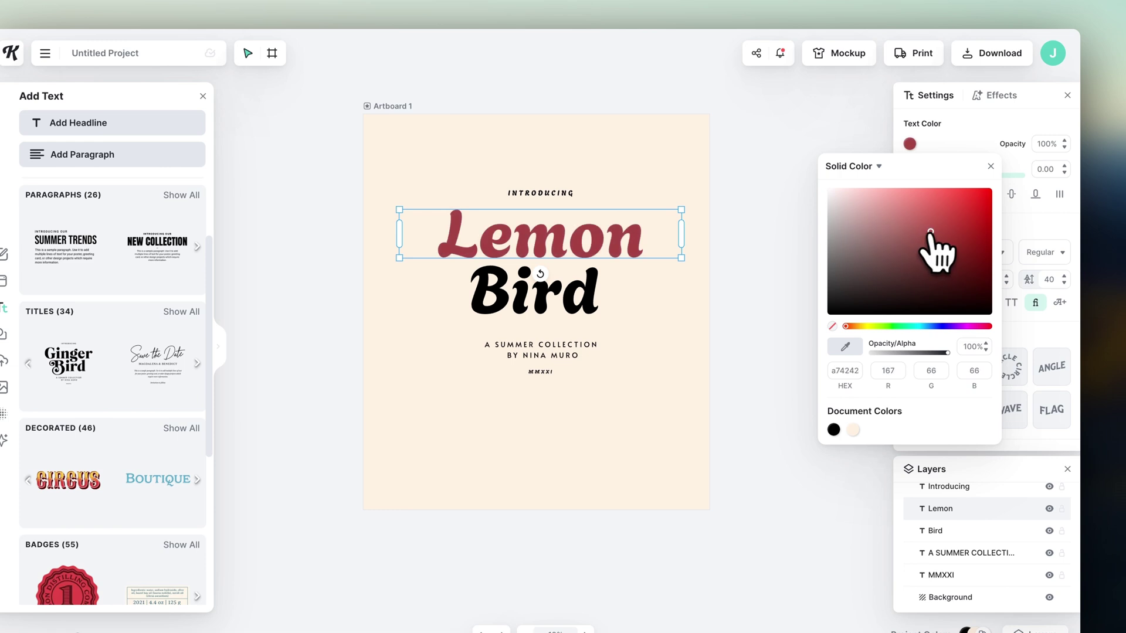
left_click_drag(845, 326, 854, 326)
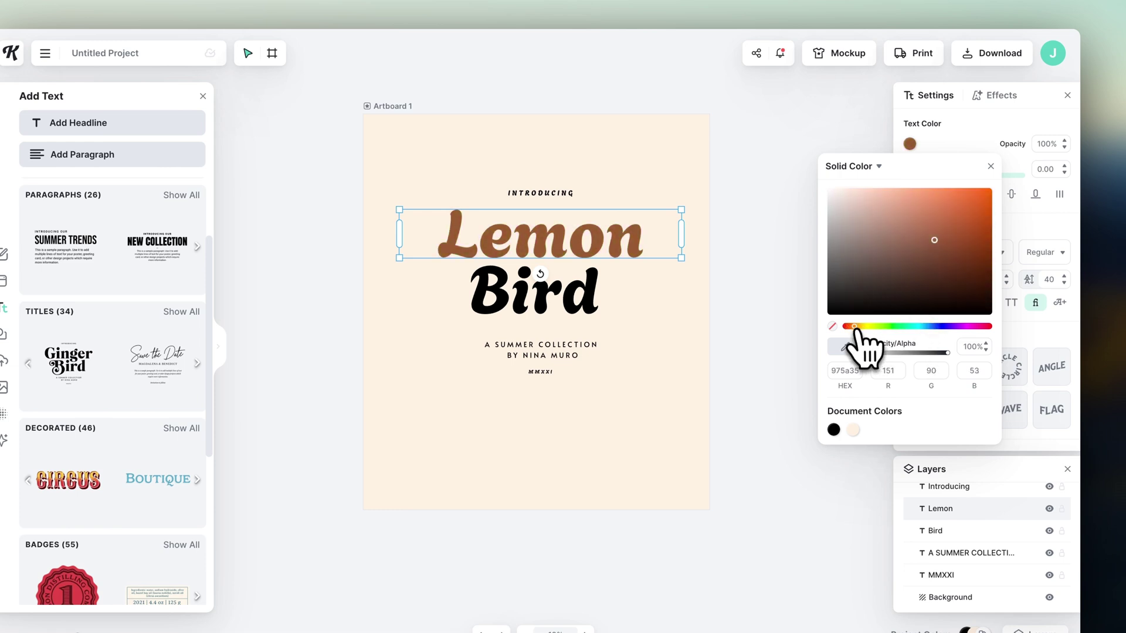
left_click(904, 230)
left_click(910, 149)
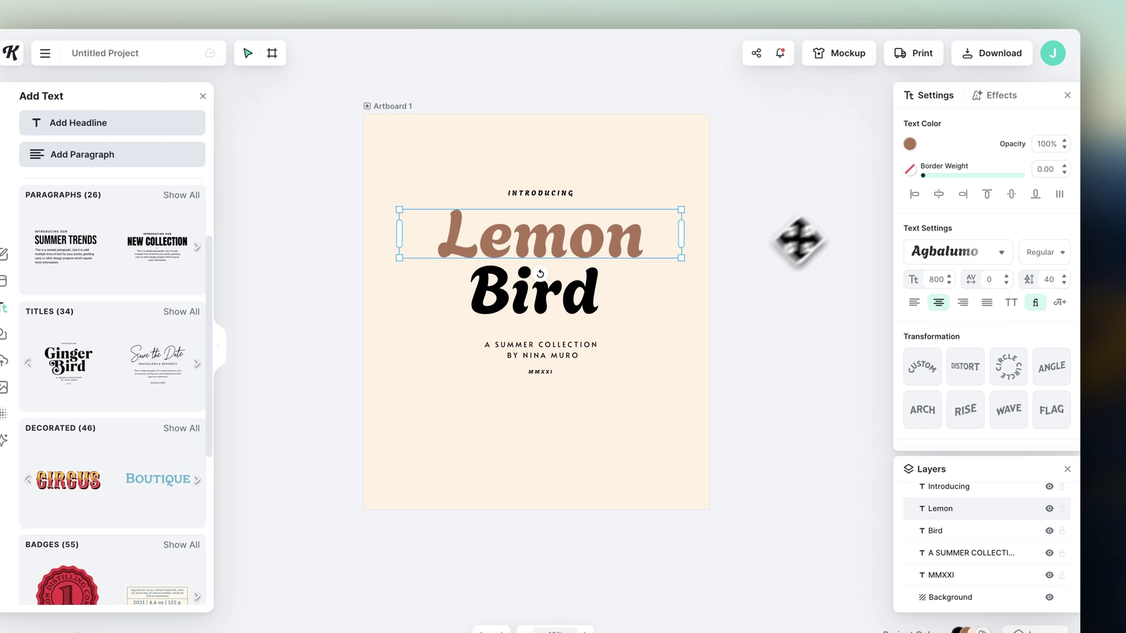
left_click_drag(936, 177, 1012, 177)
left_click(899, 171)
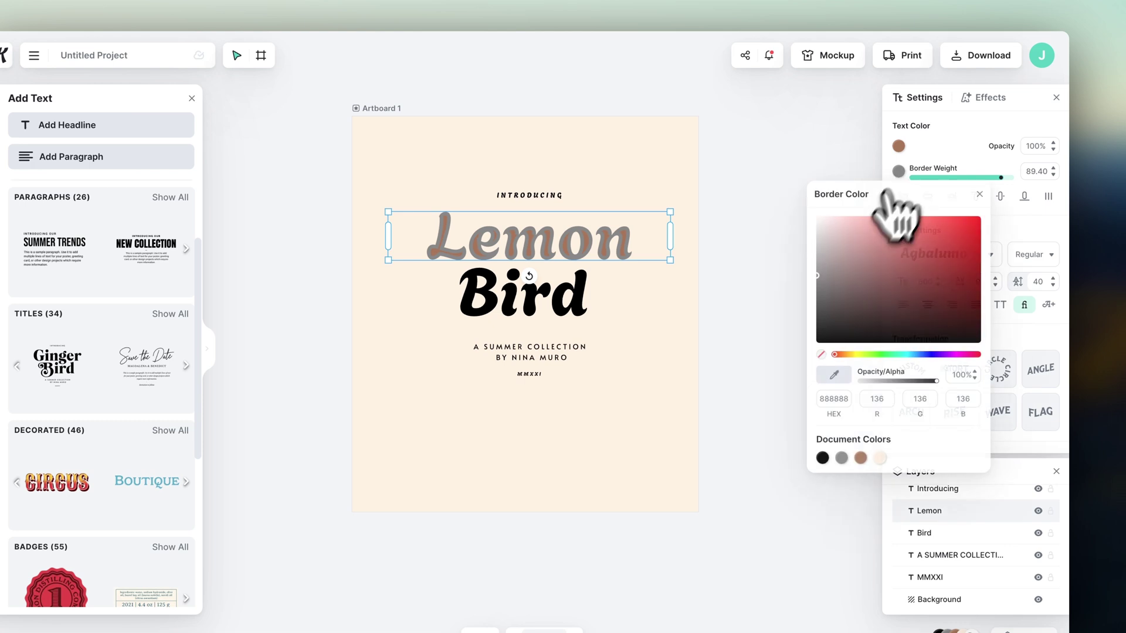
left_click_drag(883, 220, 908, 324)
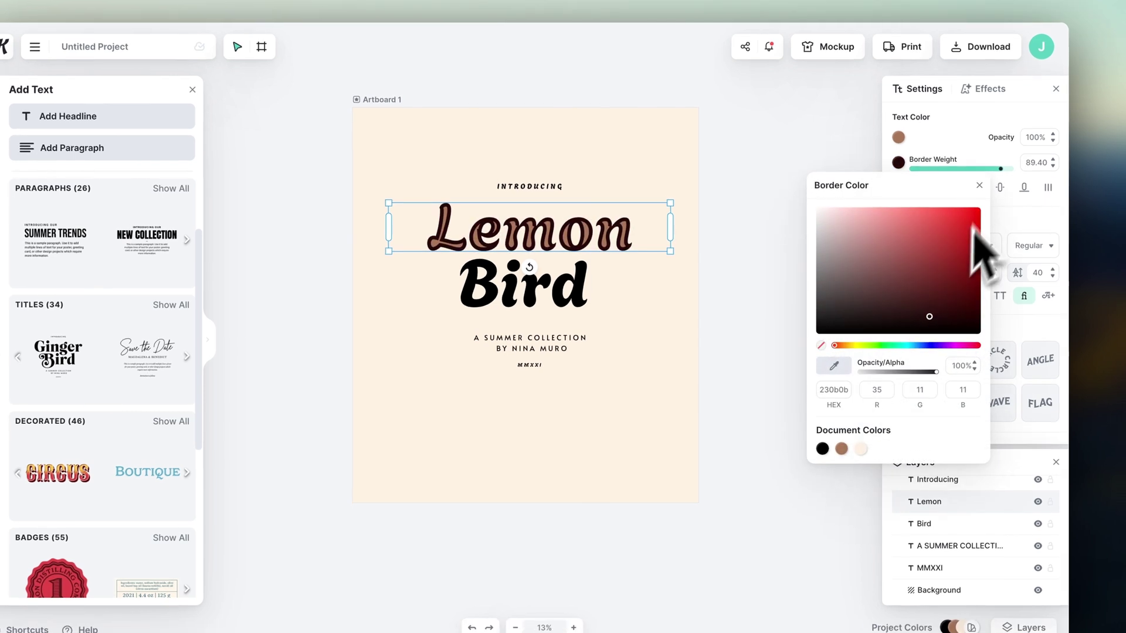
left_click_drag(1001, 177, 987, 177)
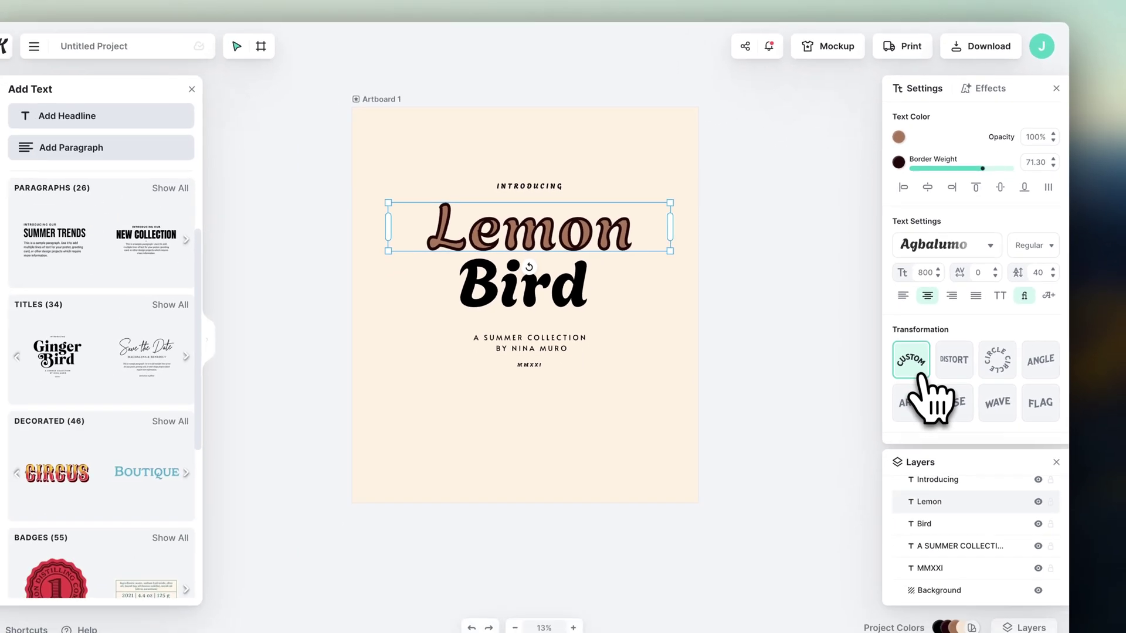
Try the Distort, Rise, Wave and Flag transformations on 'Lemon', adjusting each curve
left_click(946, 369)
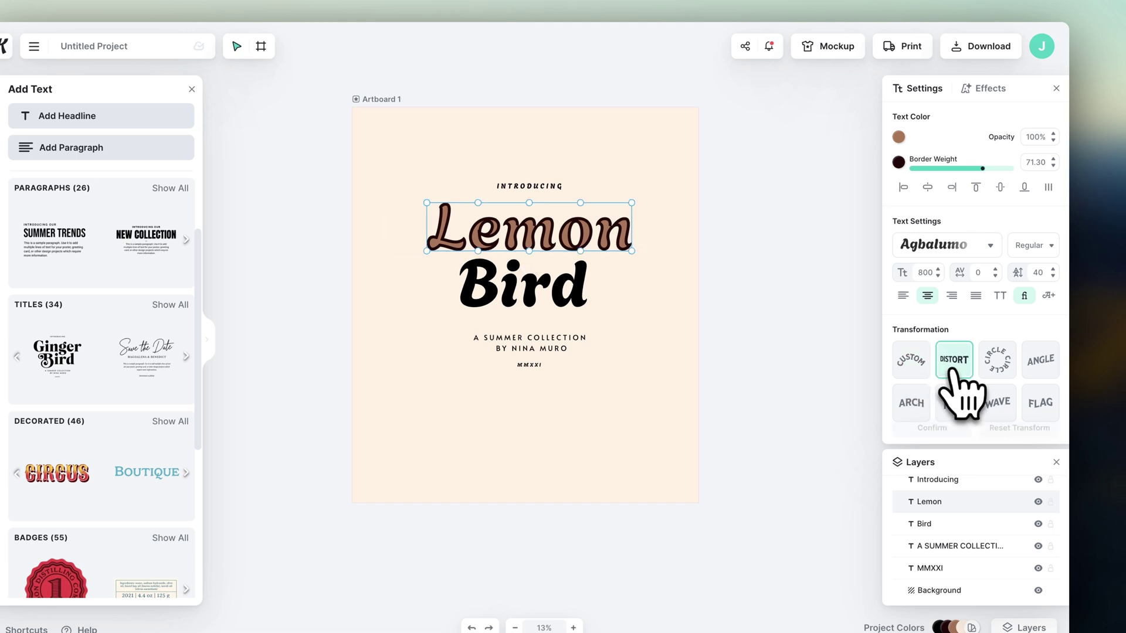
left_click_drag(581, 206, 580, 218)
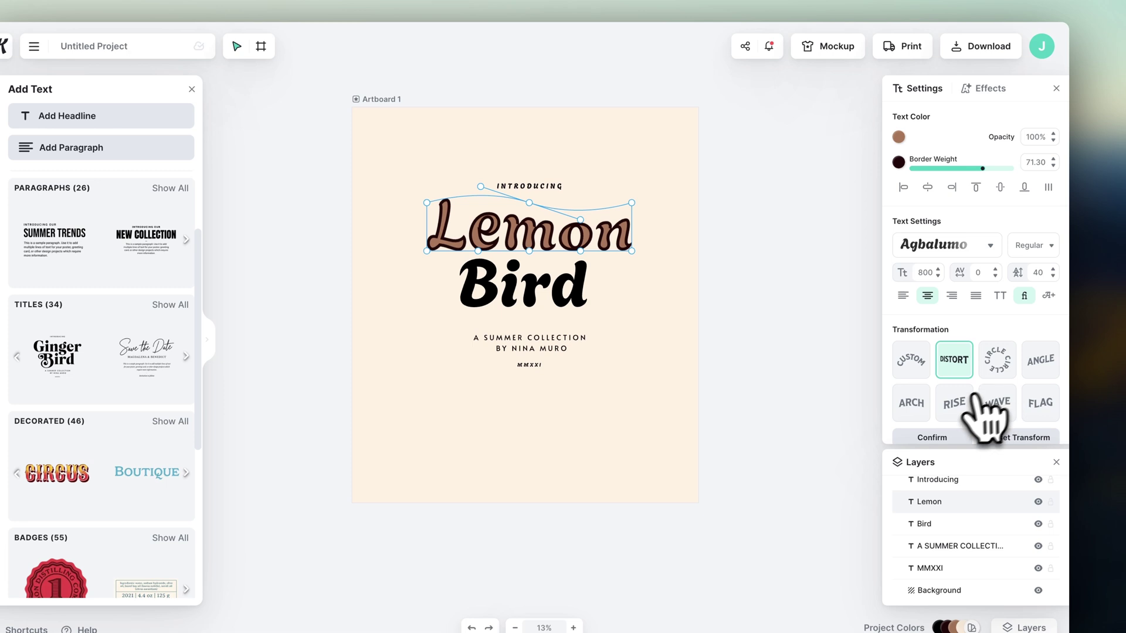
left_click(947, 402)
left_click_drag(600, 221, 601, 239)
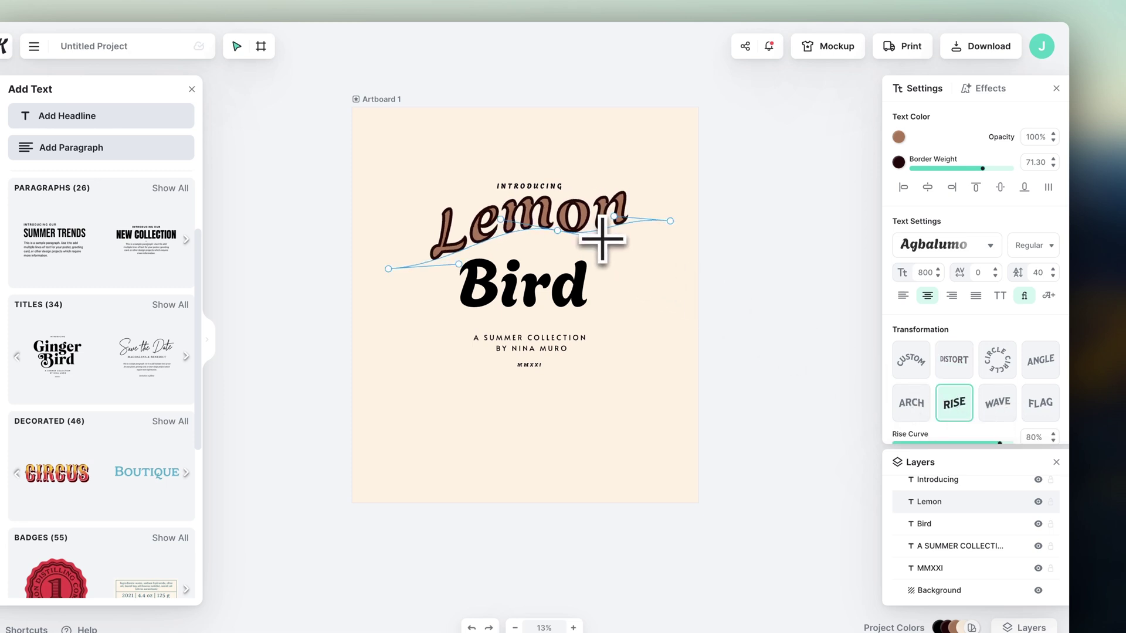
left_click(998, 403)
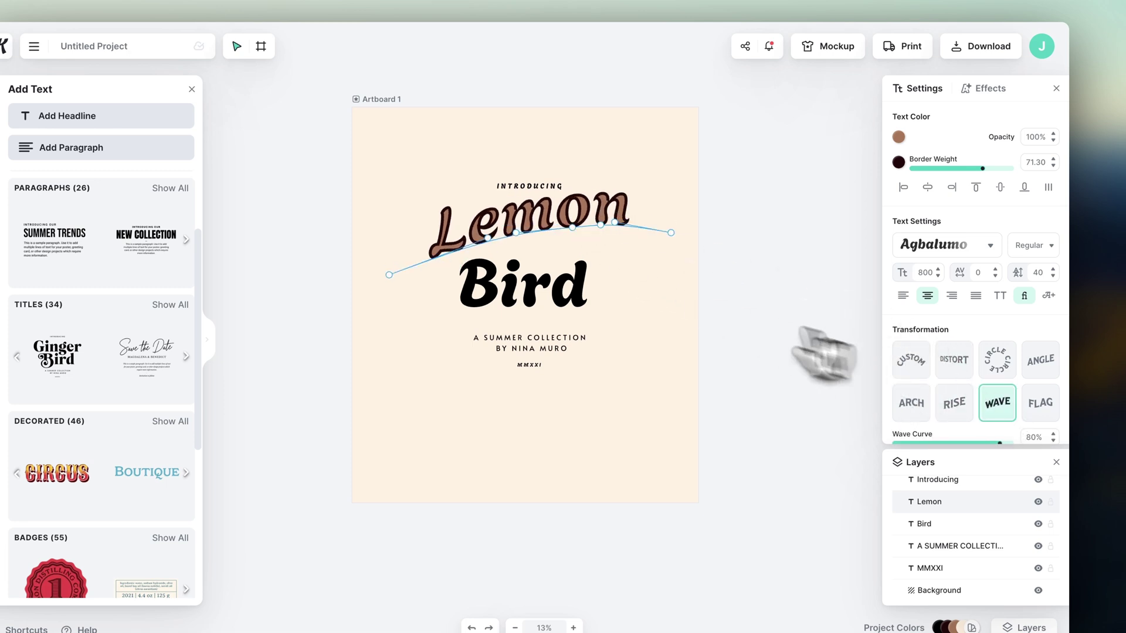
left_click_drag(558, 229, 610, 252)
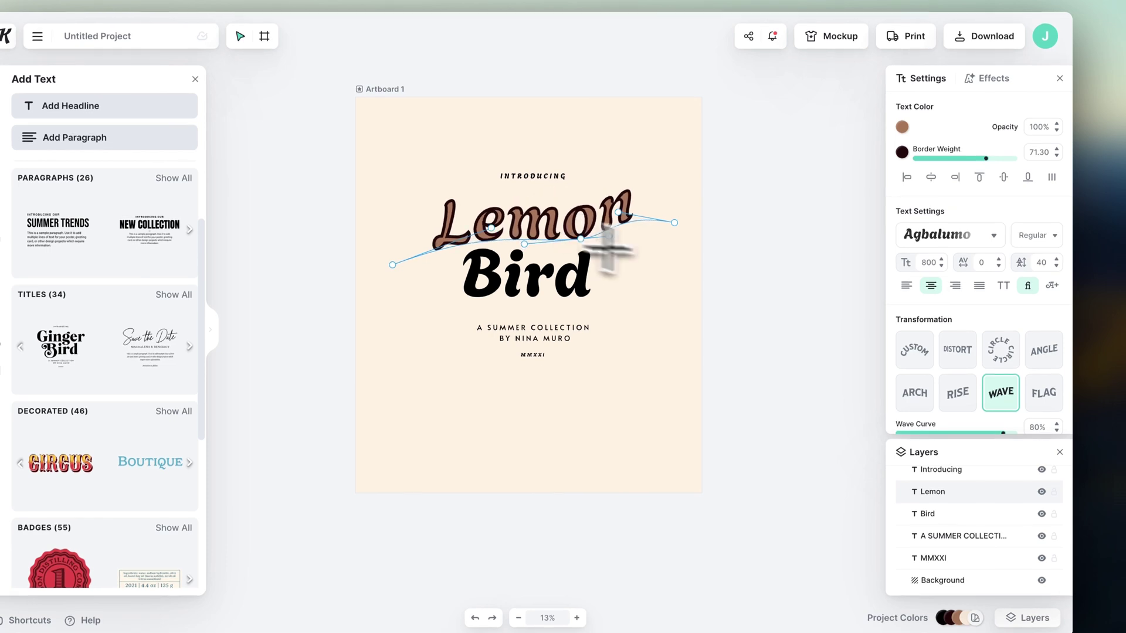
left_click(1044, 395)
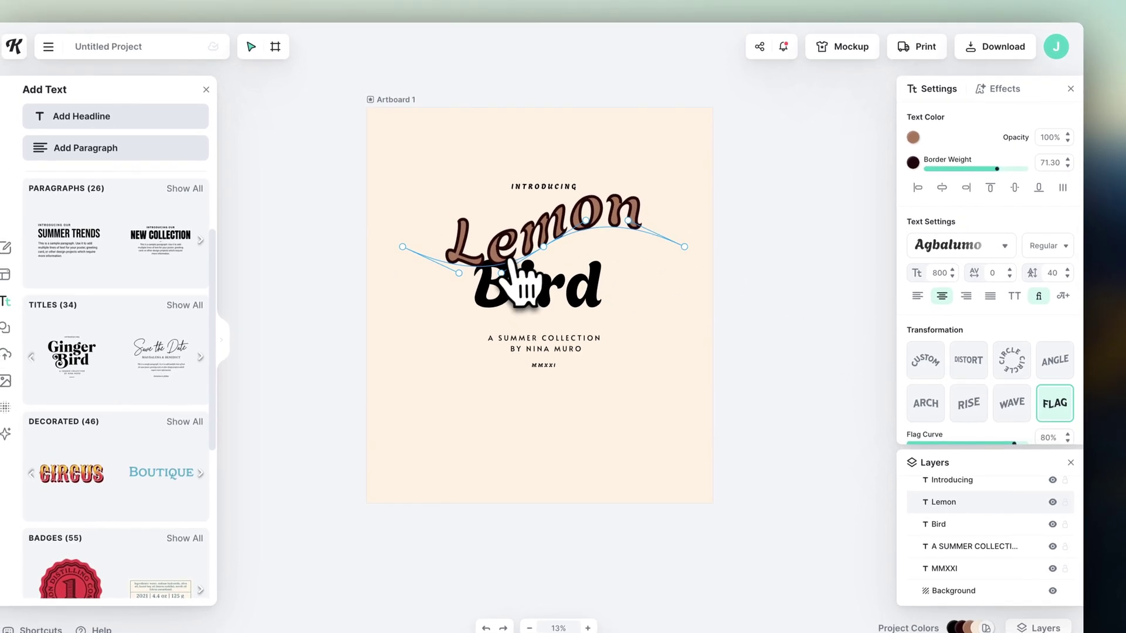
left_click_drag(503, 267, 490, 230)
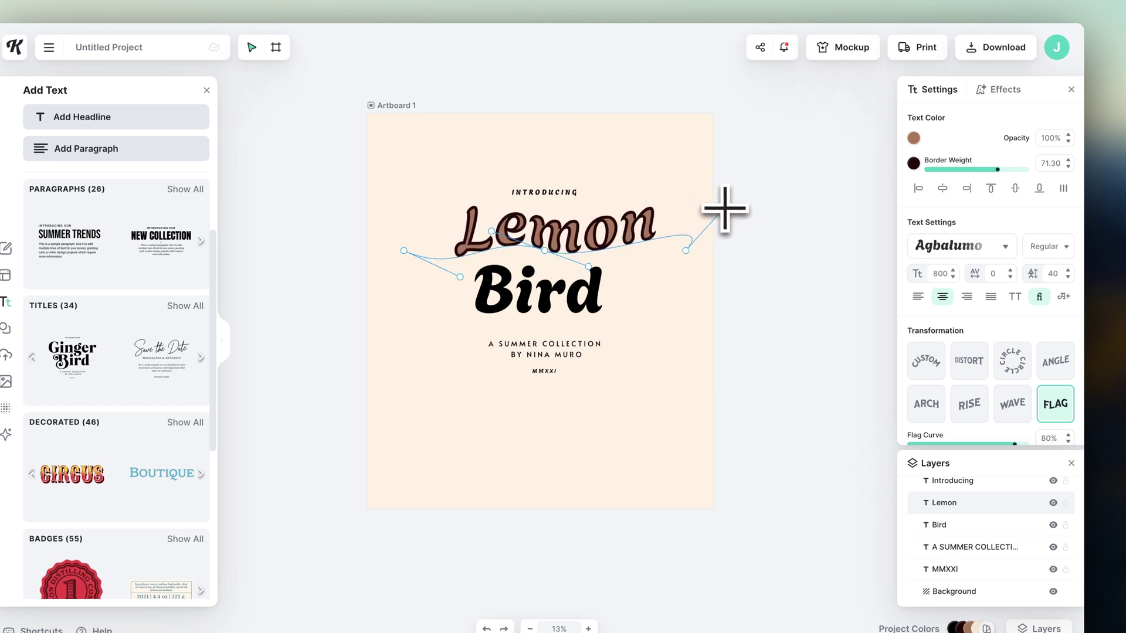
left_click_drag(704, 224, 719, 228)
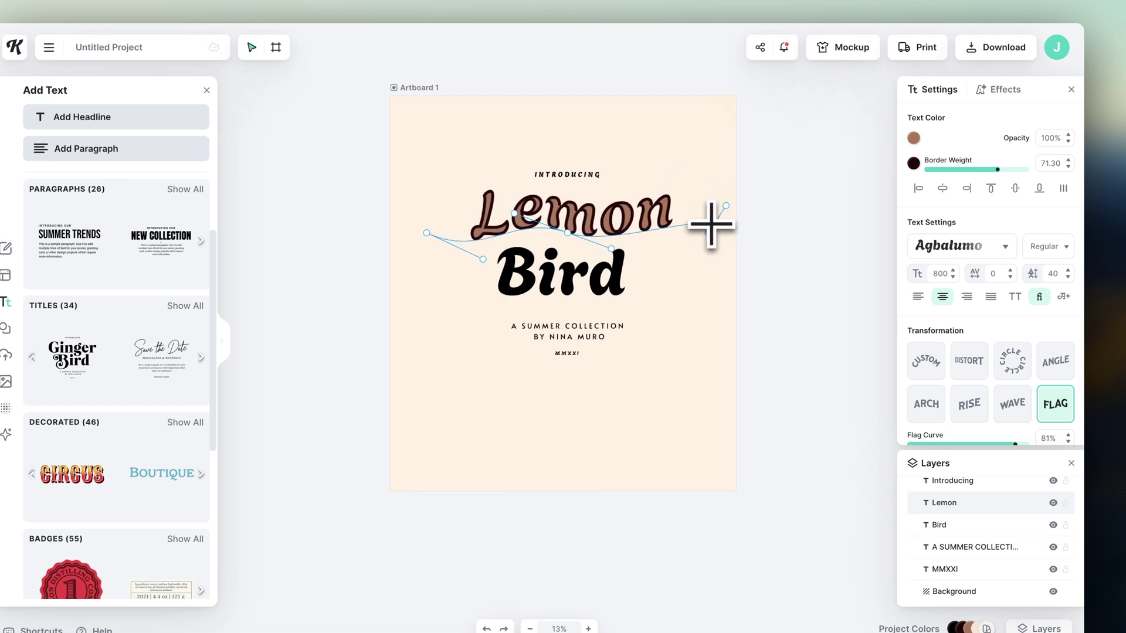
Switch 'Lemon' to a Custom free-line curve with its L lifted
left_click(926, 360)
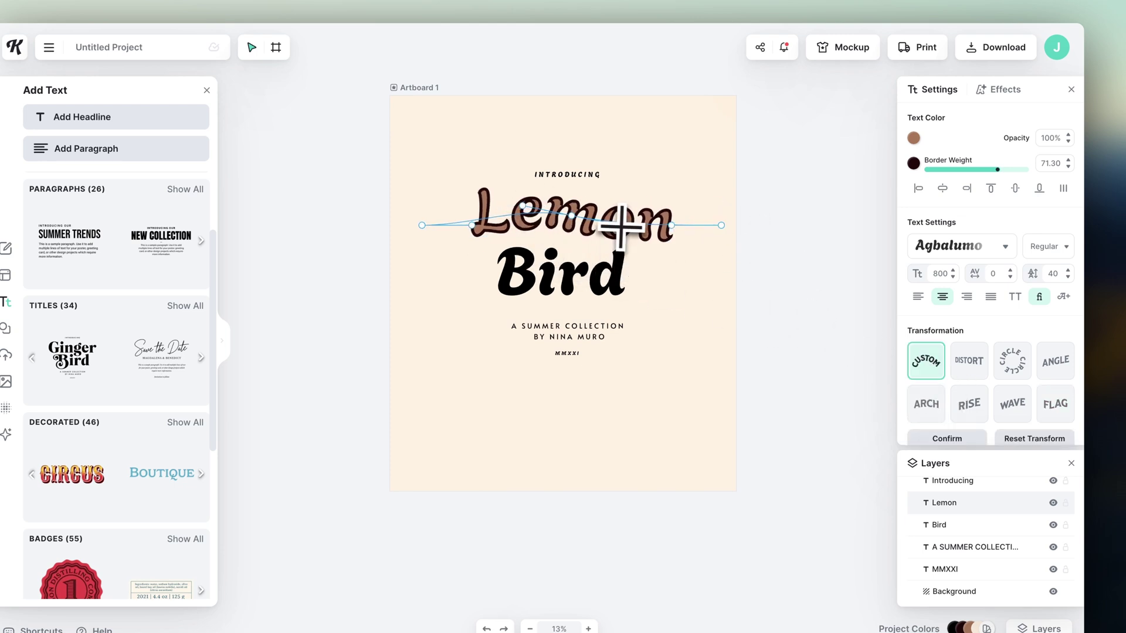
left_click_drag(472, 225, 483, 204)
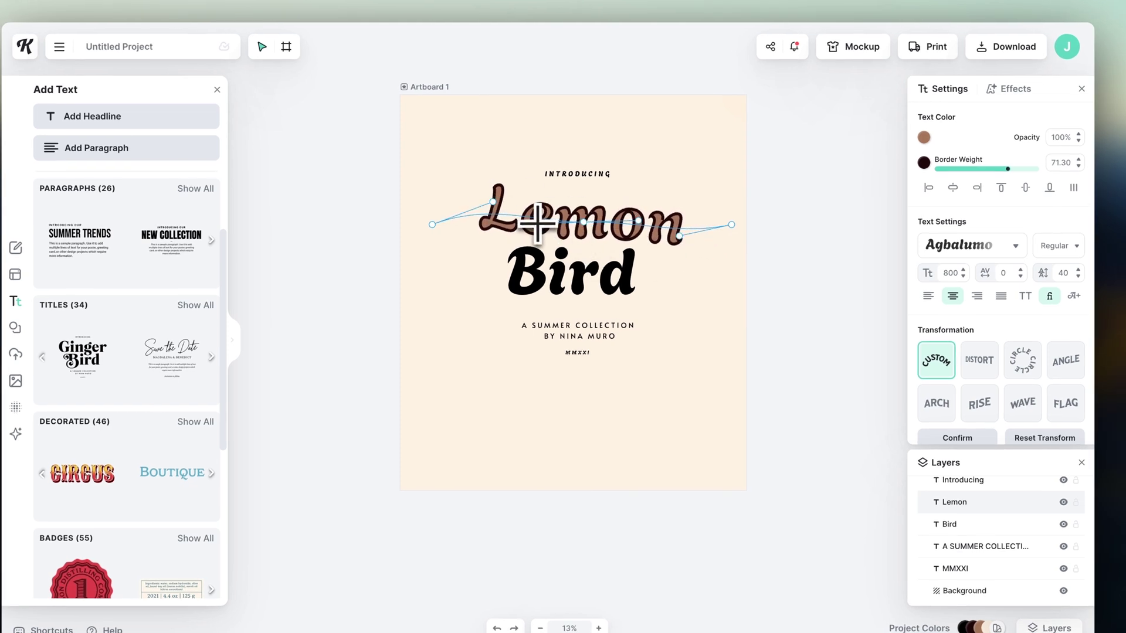
left_click(734, 227)
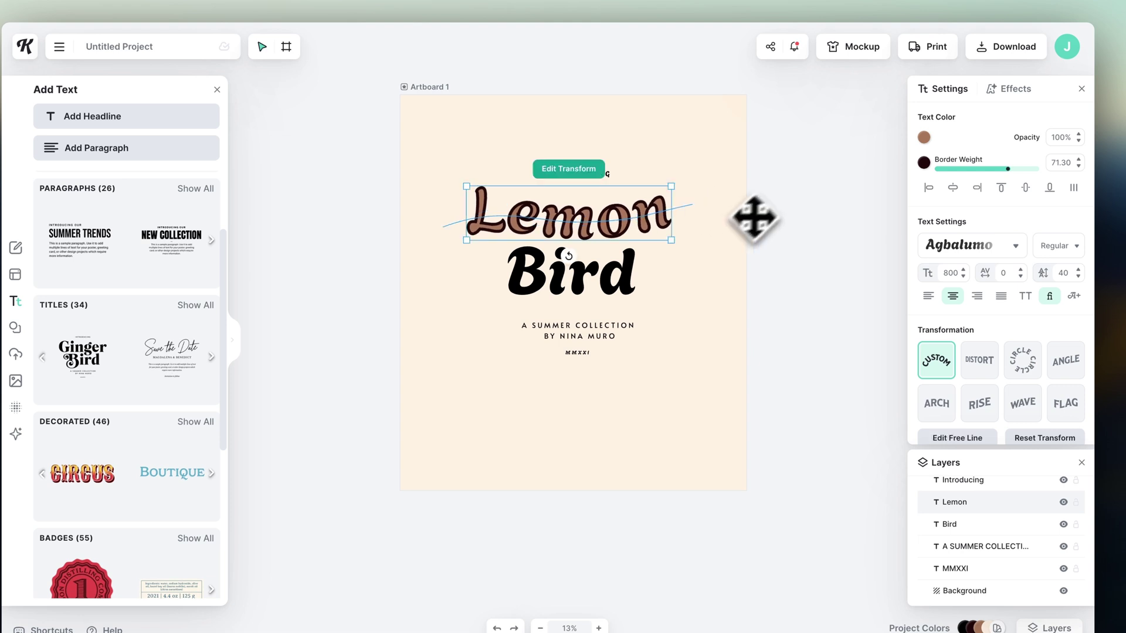
left_click(1015, 94)
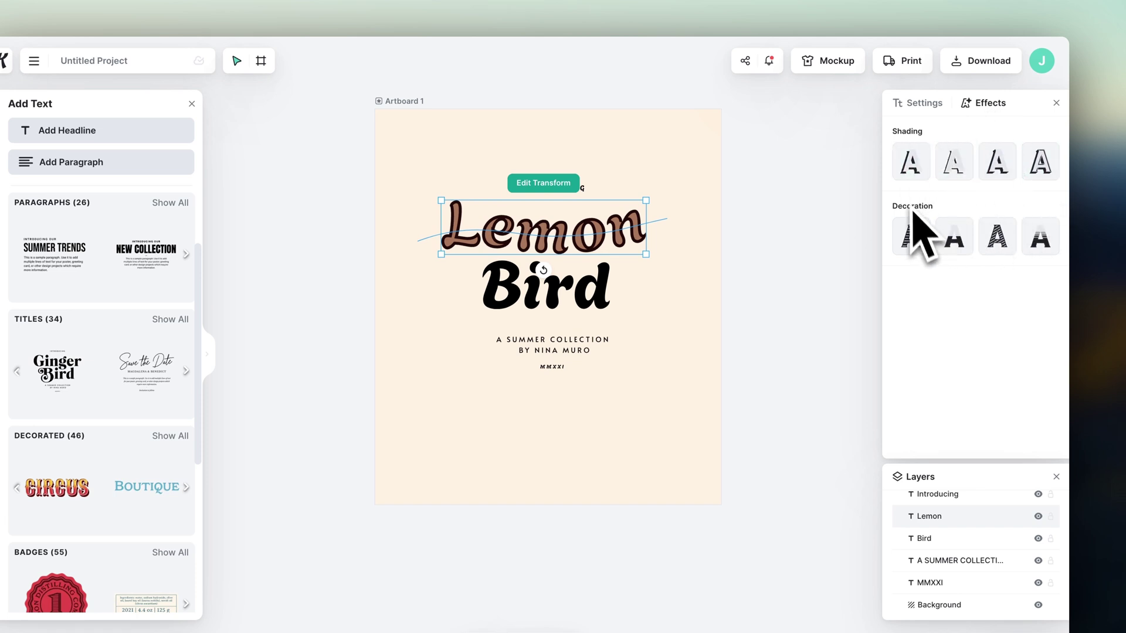
left_click(913, 177)
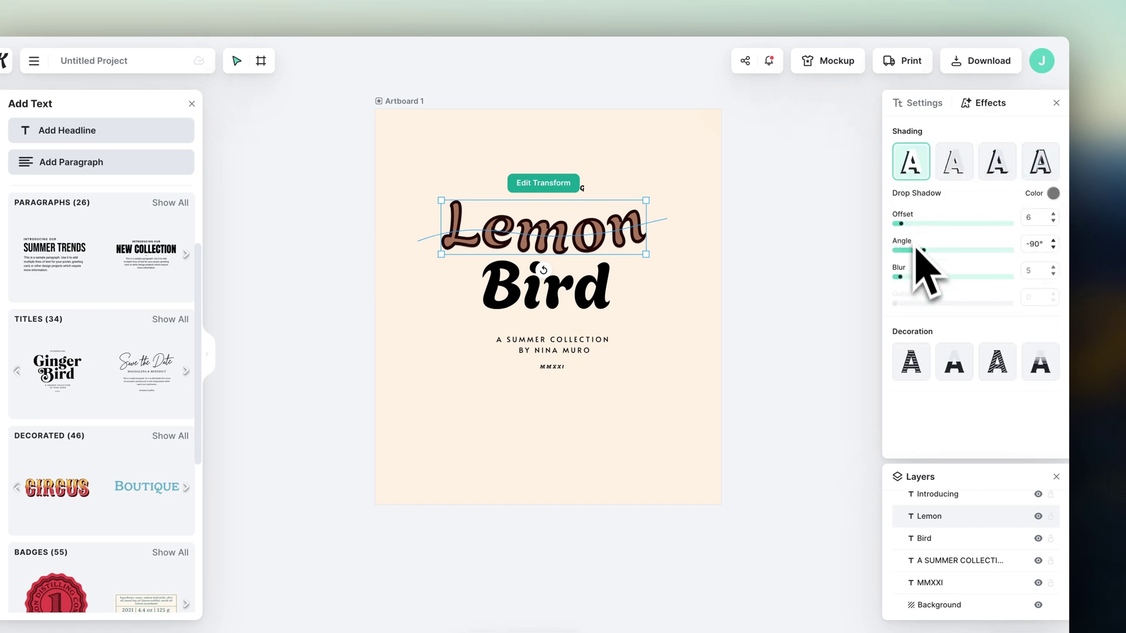
left_click_drag(918, 229, 944, 226)
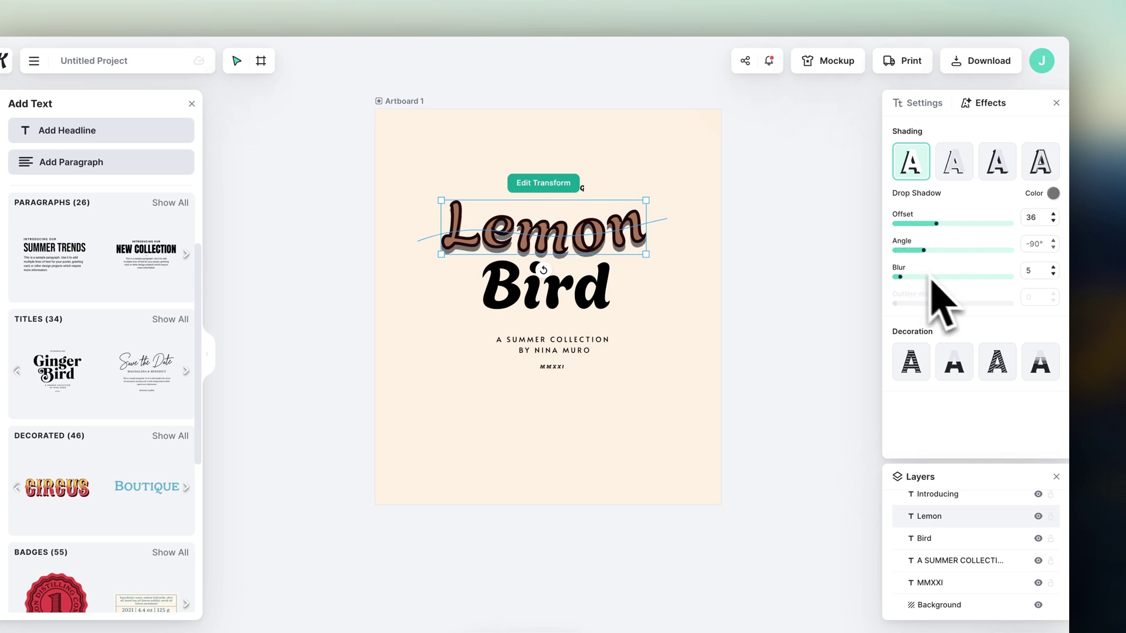
left_click(1054, 193)
left_click(943, 293)
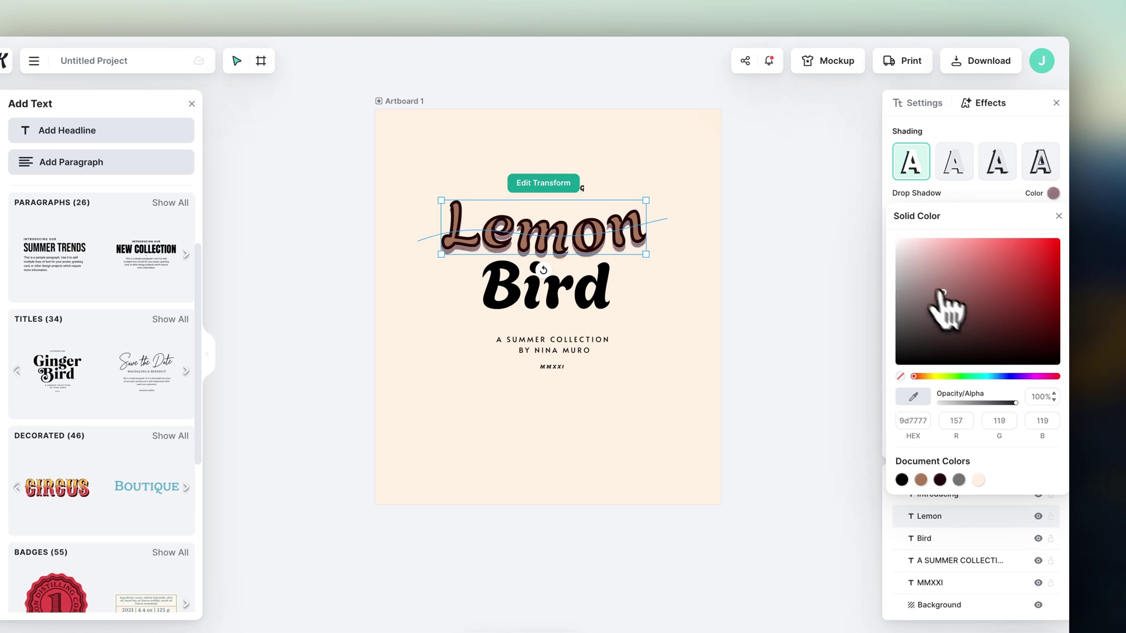
left_click(1012, 328)
left_click(985, 217)
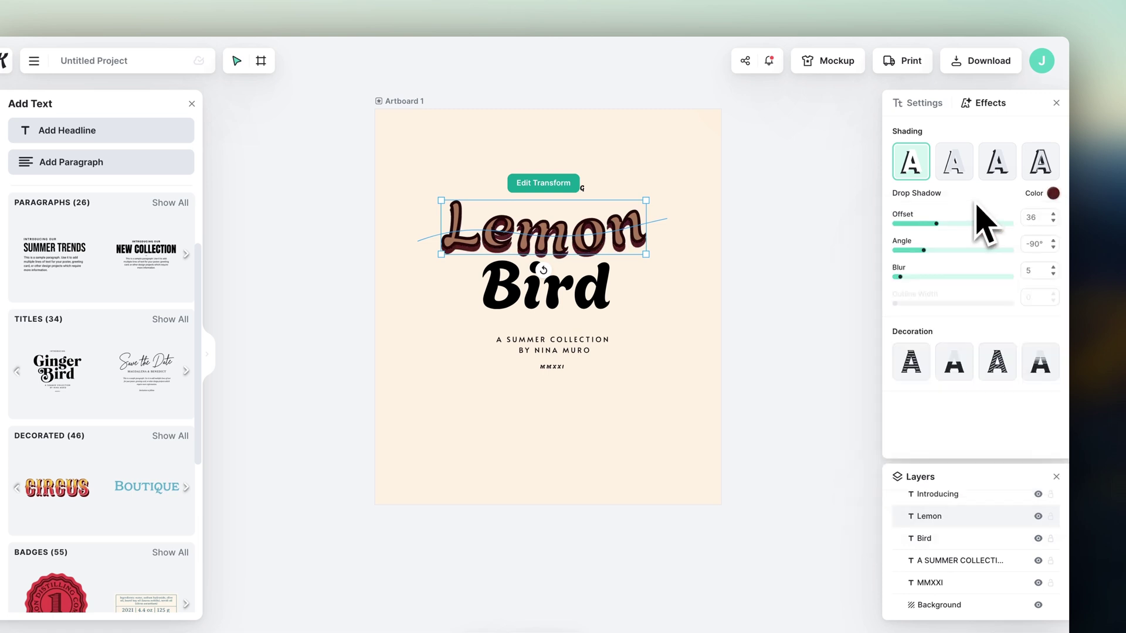
left_click_drag(935, 253, 1021, 279)
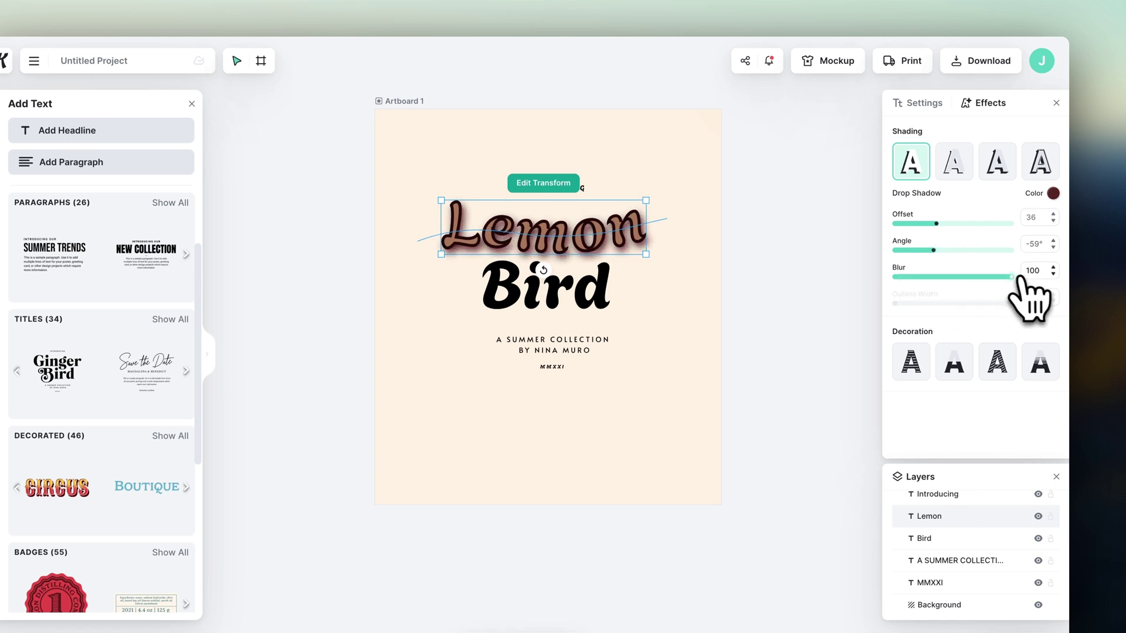
left_click(1054, 194)
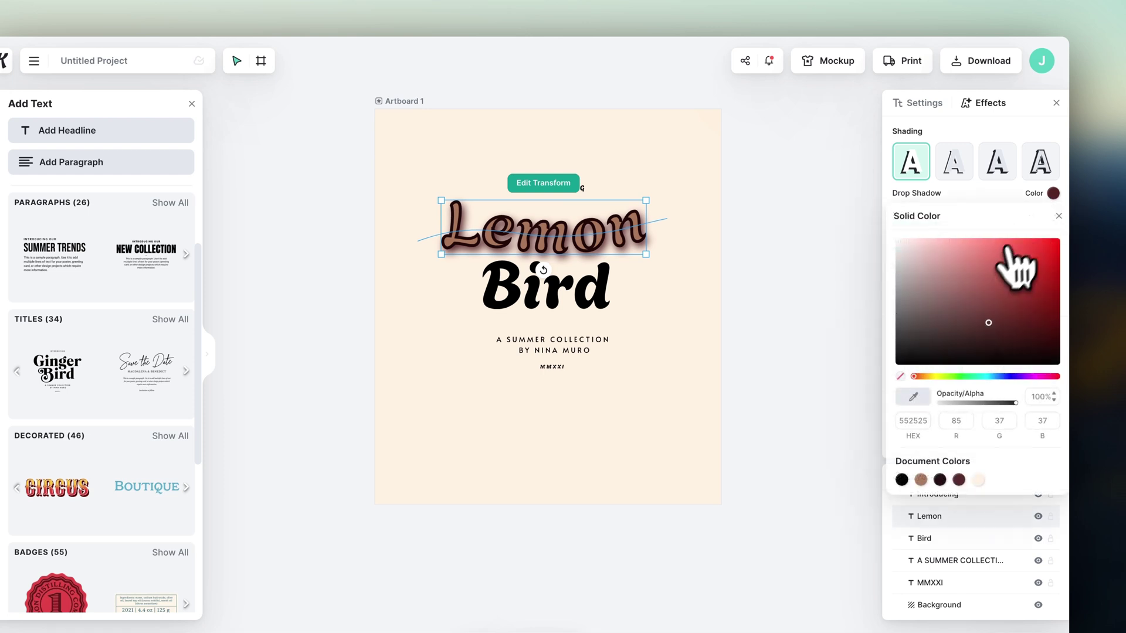
left_click(934, 330)
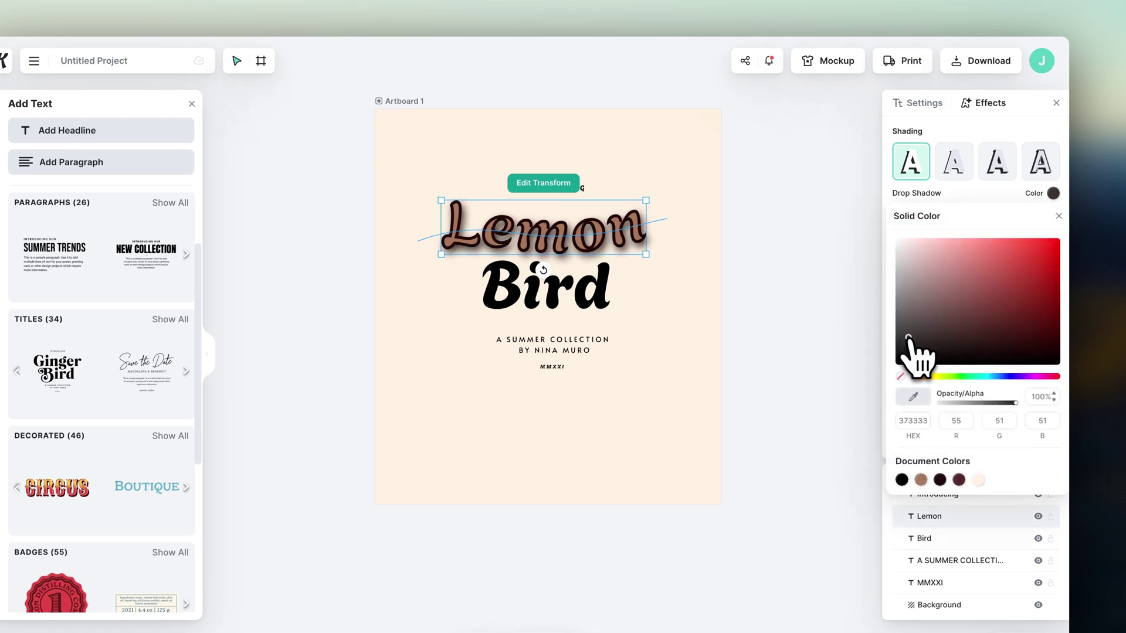
left_click(945, 198)
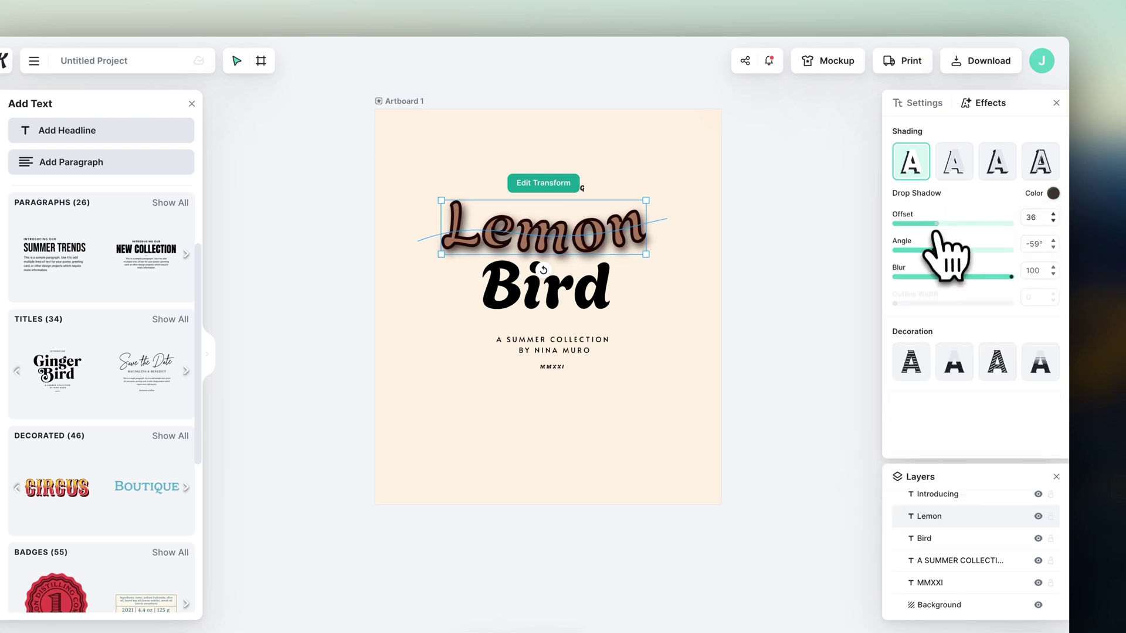
left_click(912, 175)
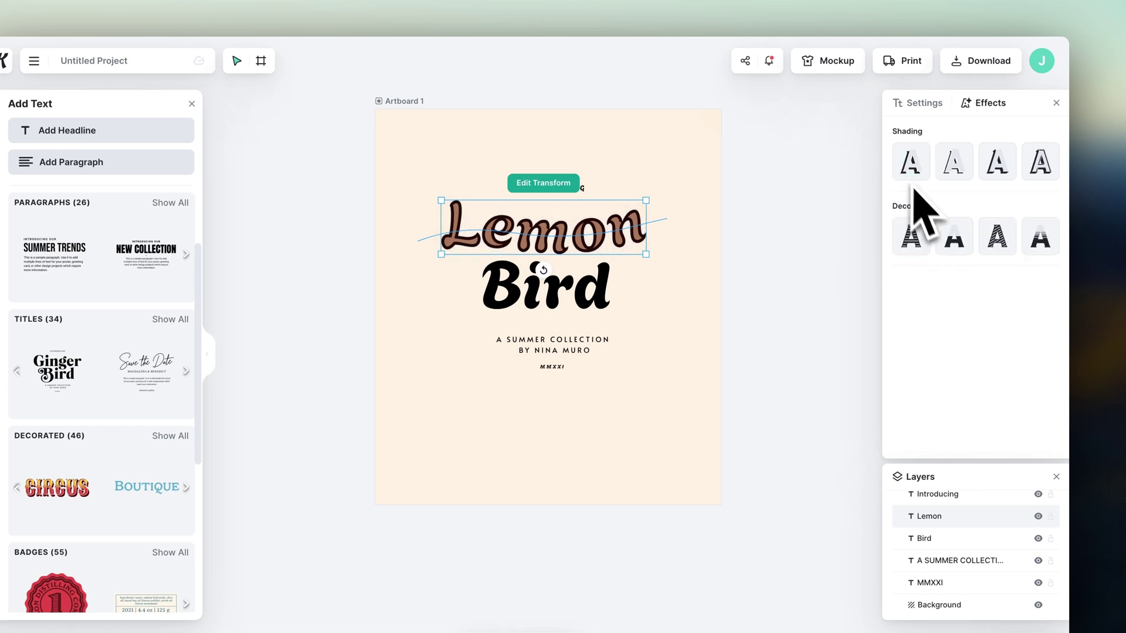
left_click(667, 215)
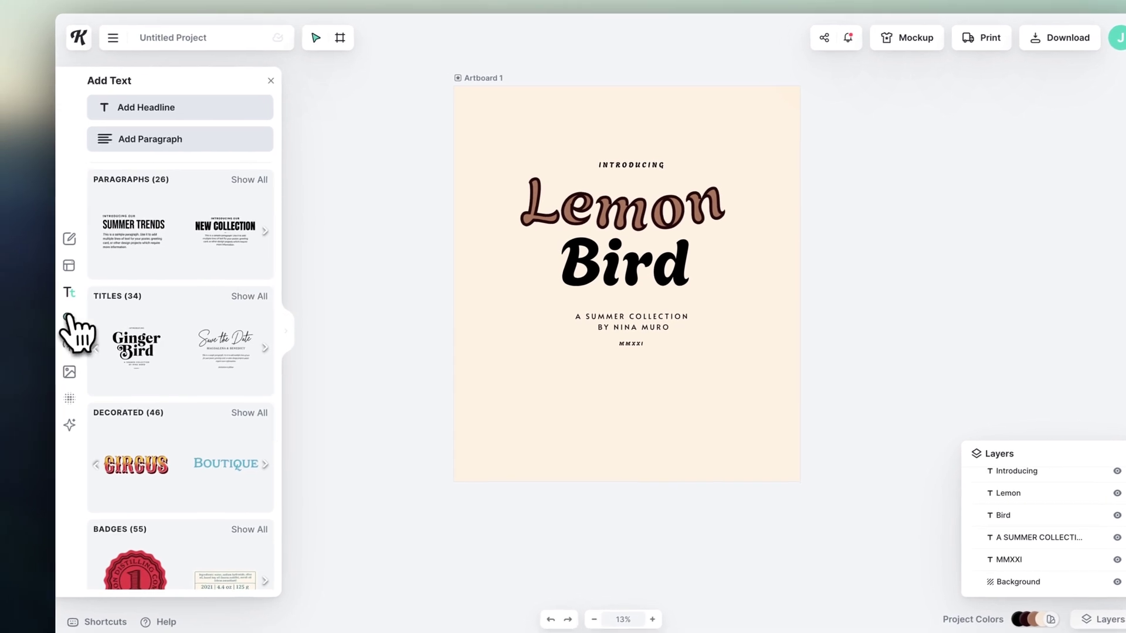
Add the starburst shape at the lower left and recolour it a muted tan
left_click(37, 329)
scroll(189, 334, "down", 10)
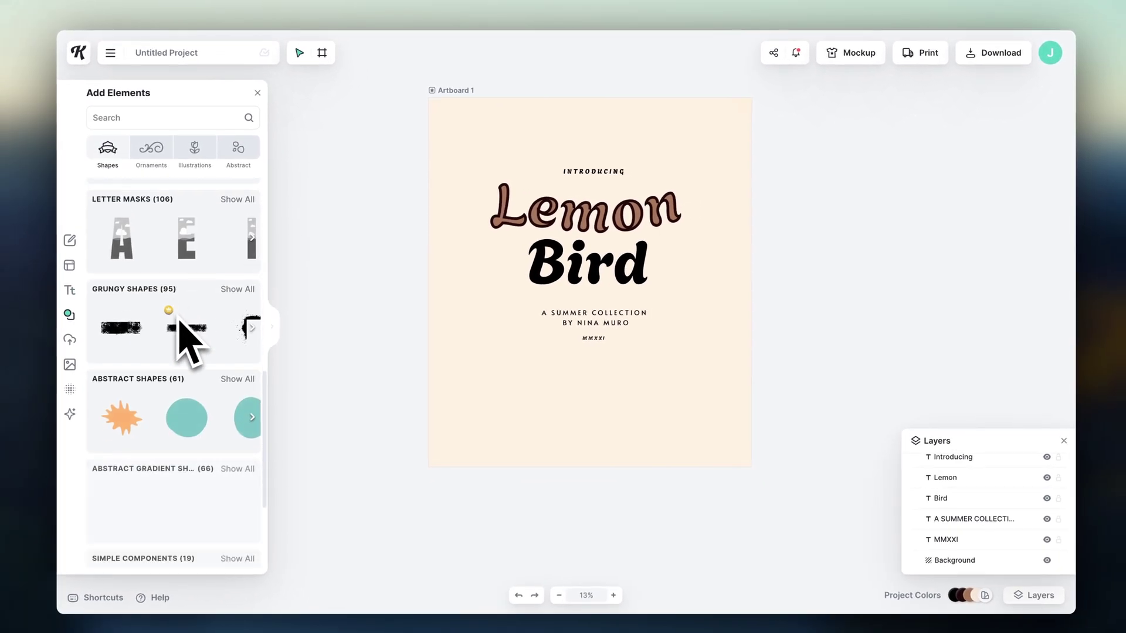
scroll(182, 329, "down", 3)
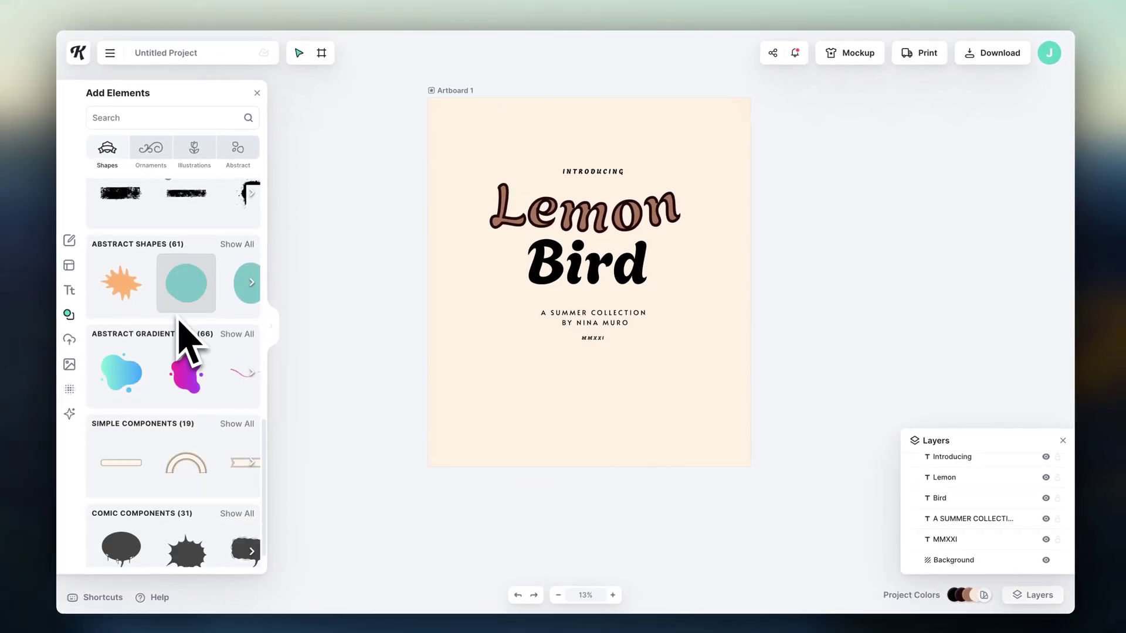
left_click(132, 287)
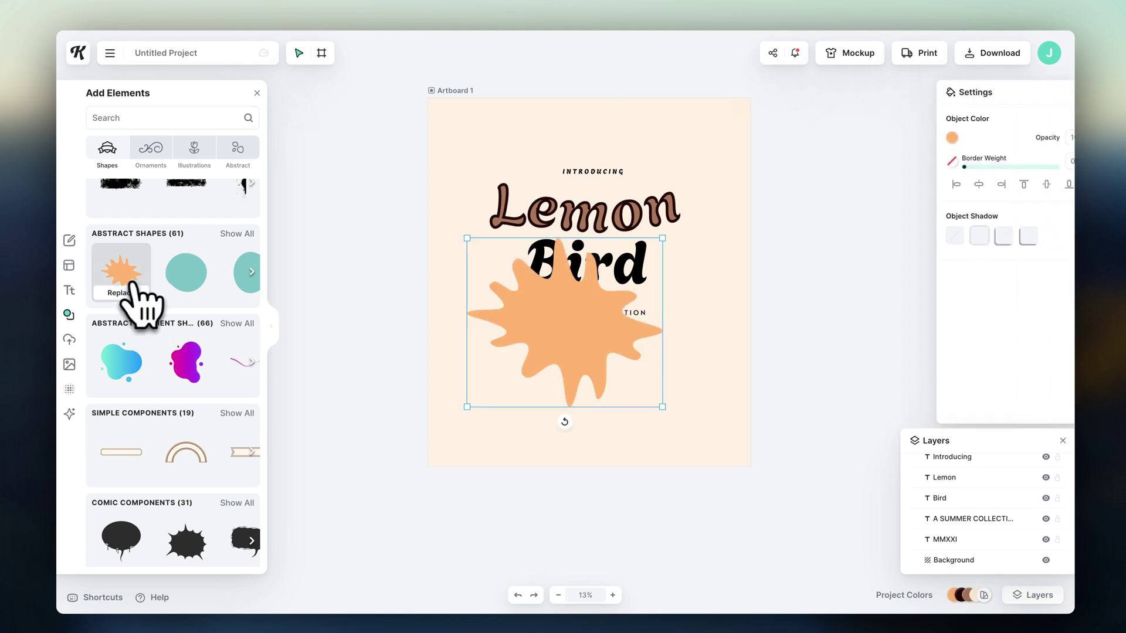
left_click_drag(478, 326, 468, 373)
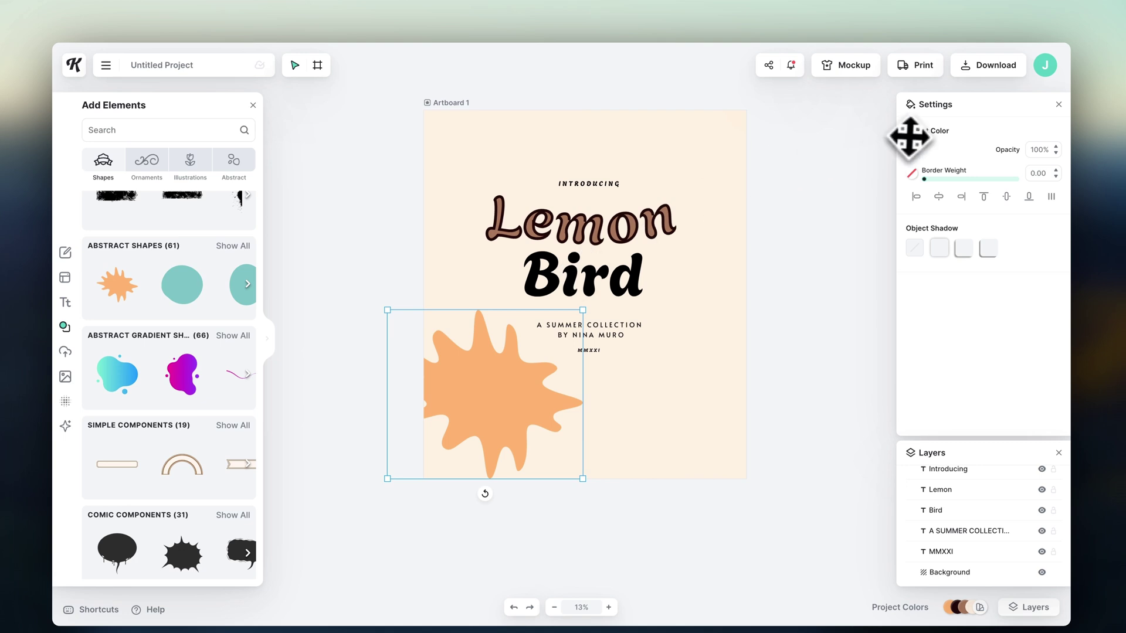
left_click(910, 150)
left_click_drag(925, 209, 893, 200)
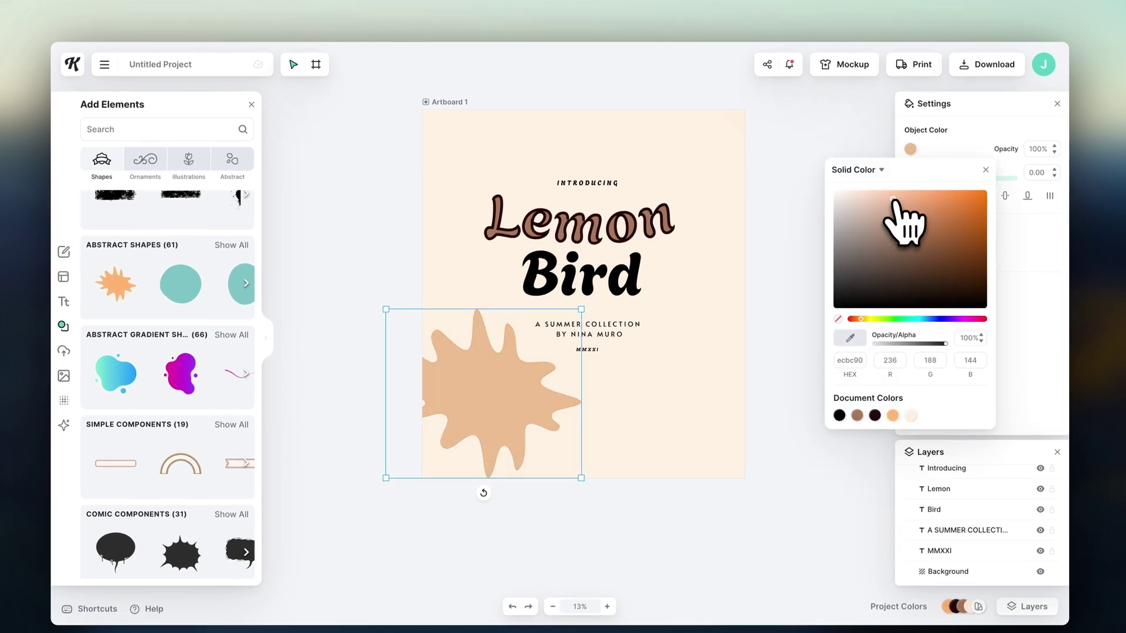
left_click(1013, 245)
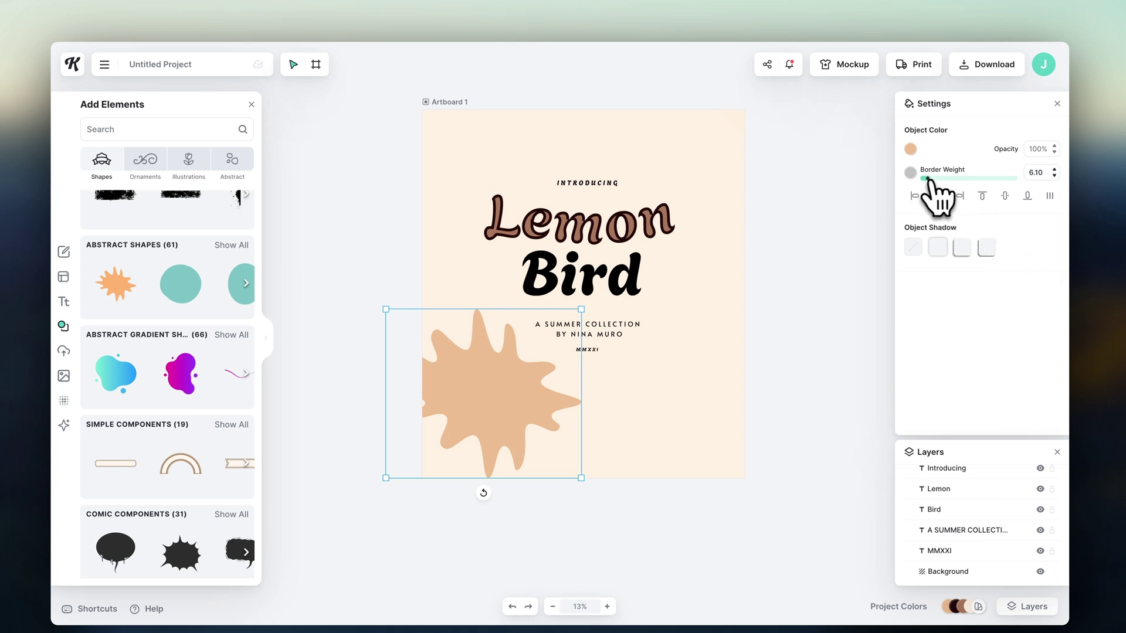
Give the splat a black border at weight 100
left_click_drag(927, 179, 1025, 179)
left_click(911, 173)
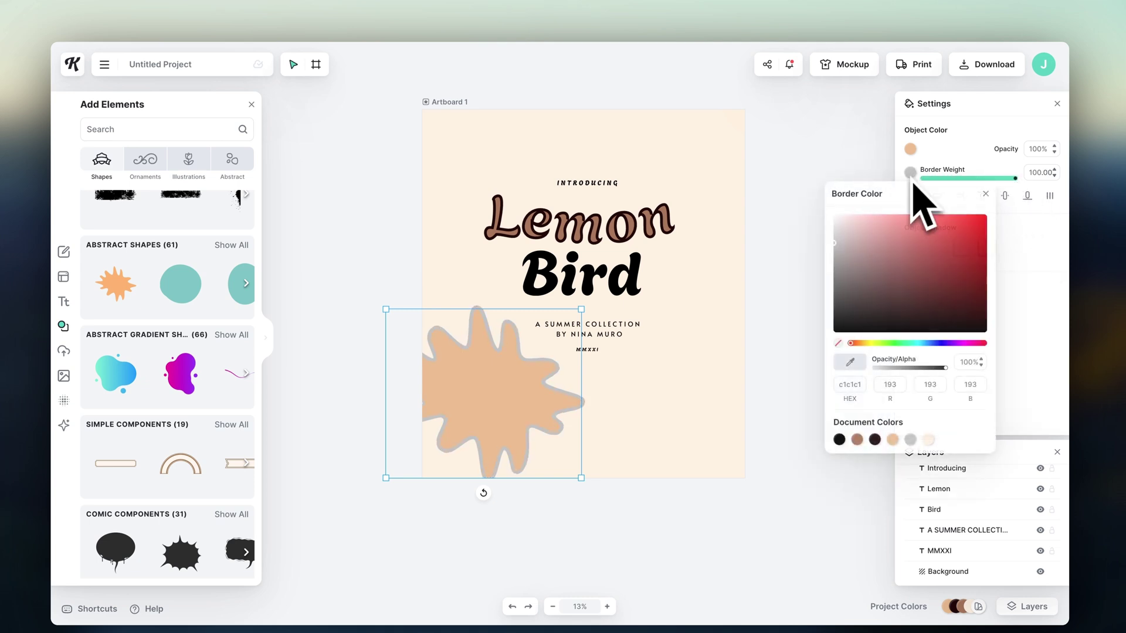
left_click_drag(867, 264, 847, 332)
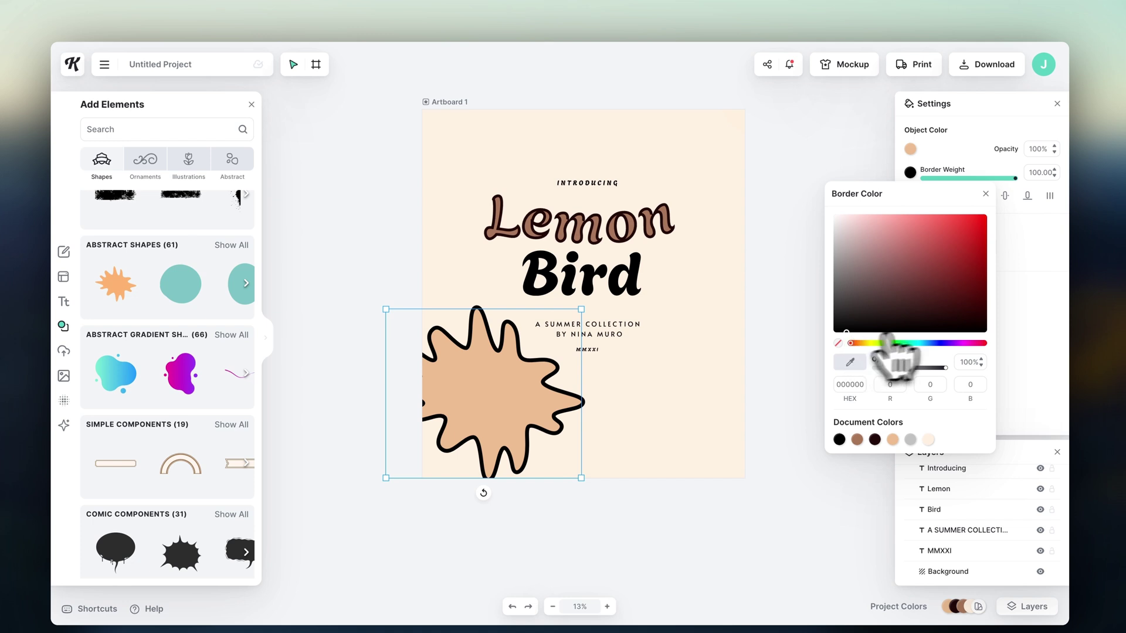
left_click(1030, 284)
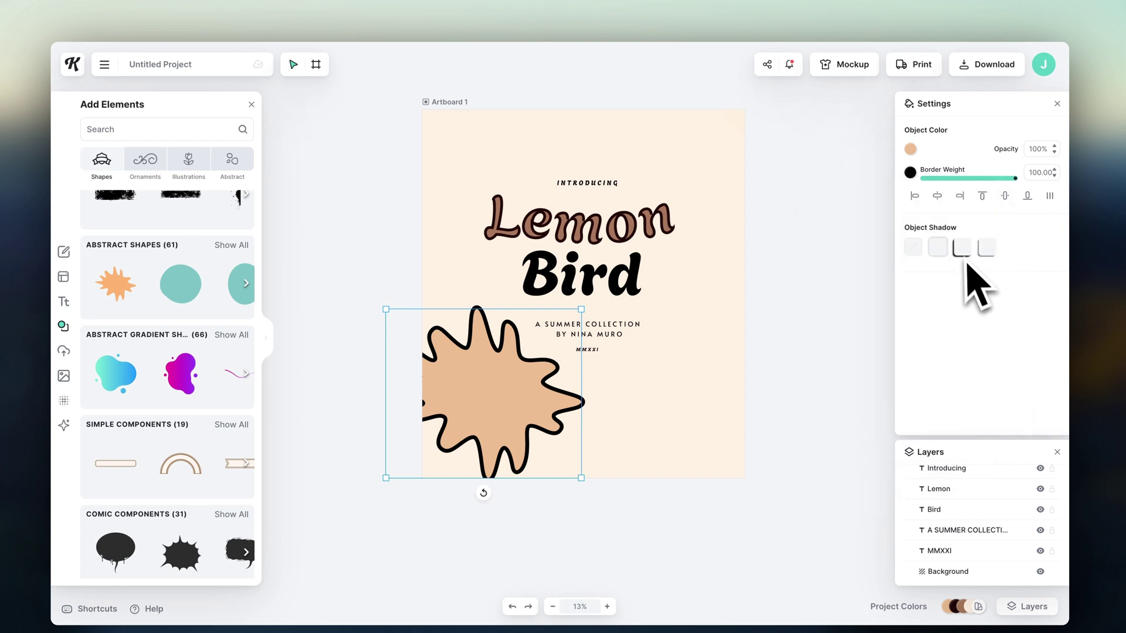
Add a drop shadow to the splat with blur 60 and adjusted offset and angle
left_click(972, 251)
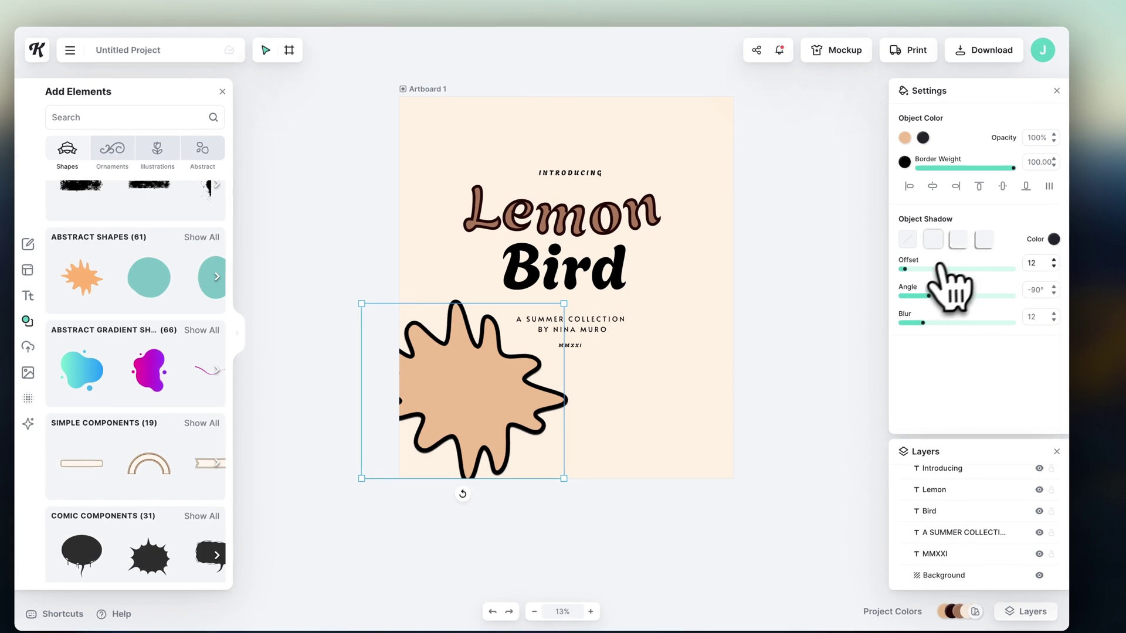
left_click_drag(939, 267, 949, 270)
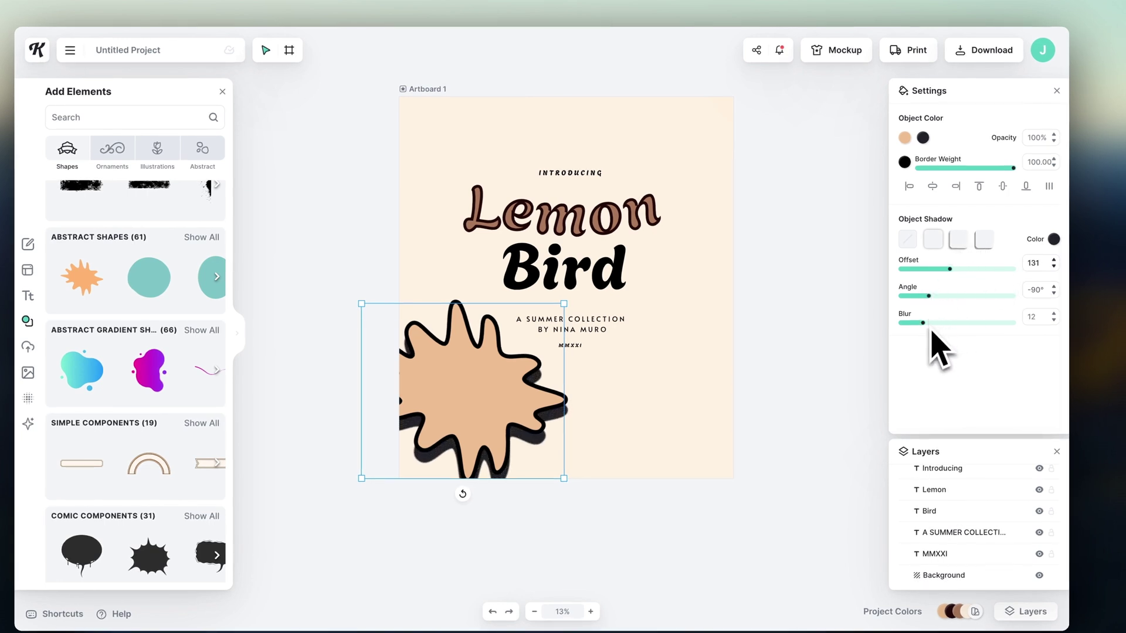
left_click_drag(930, 329, 1017, 327)
left_click_drag(951, 270, 910, 270)
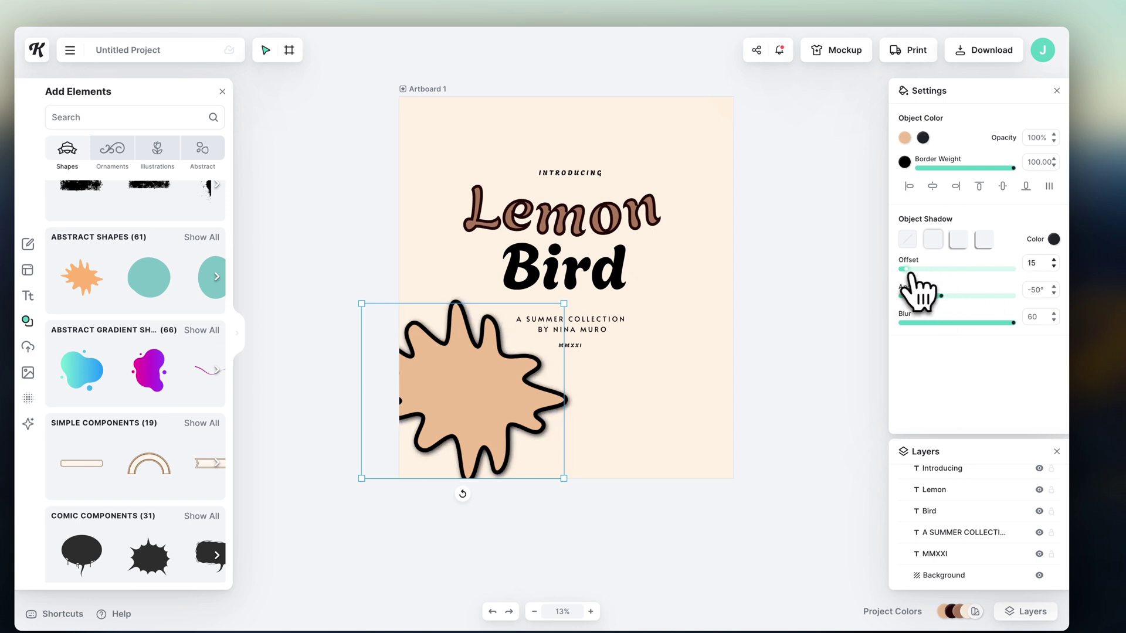
Remove the splat's drop shadow and delete the 'Introducing' text line
left_click(908, 242)
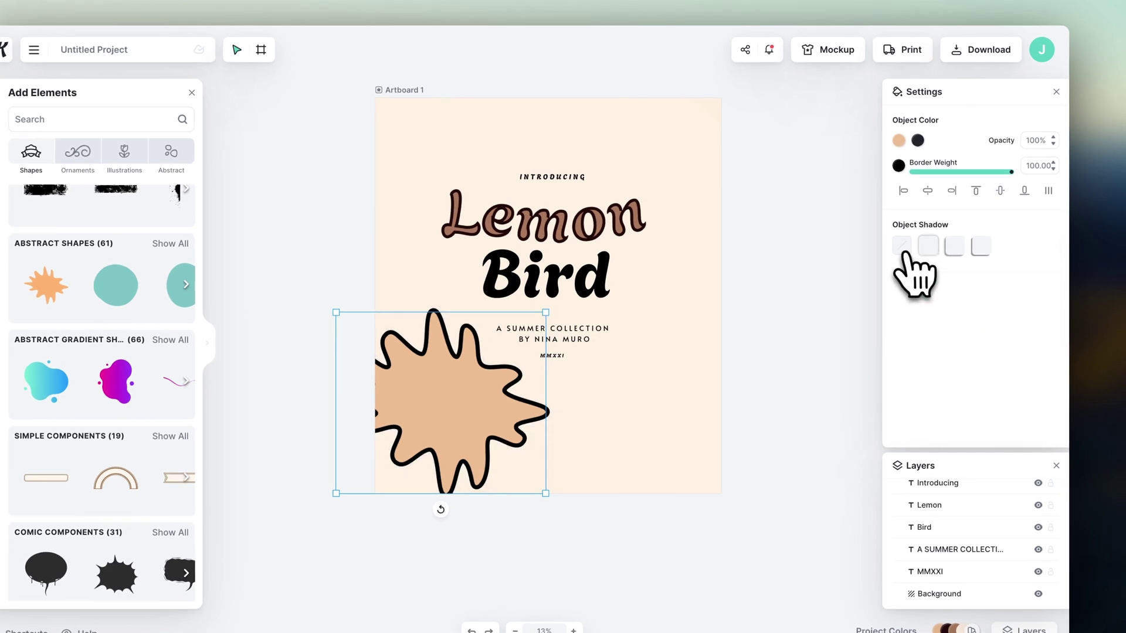
left_click(780, 323)
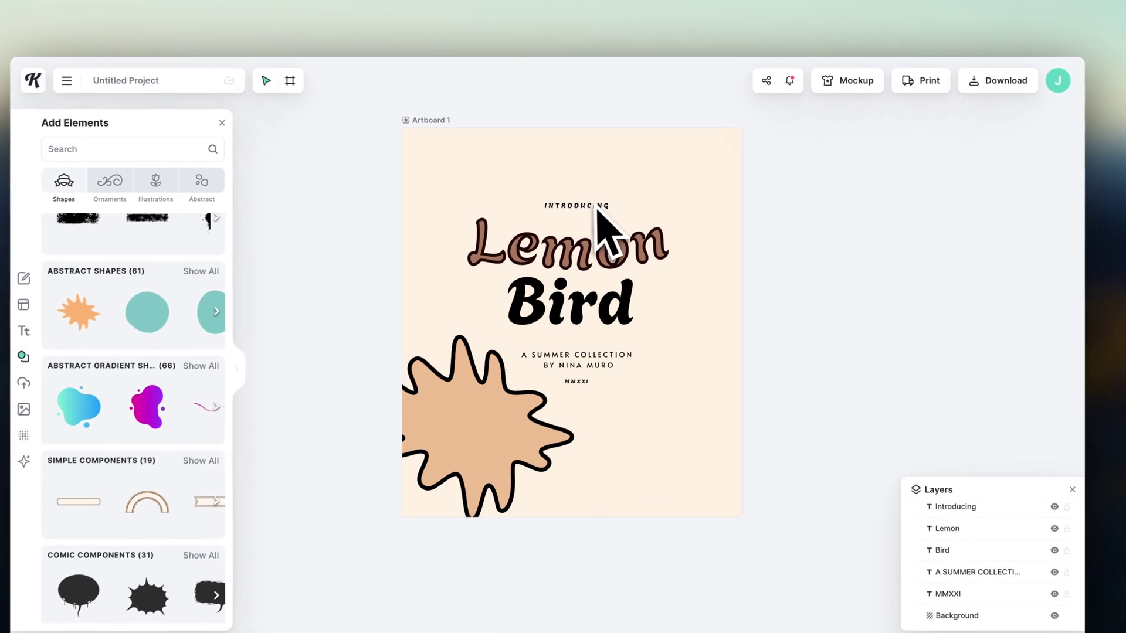
left_click(603, 185)
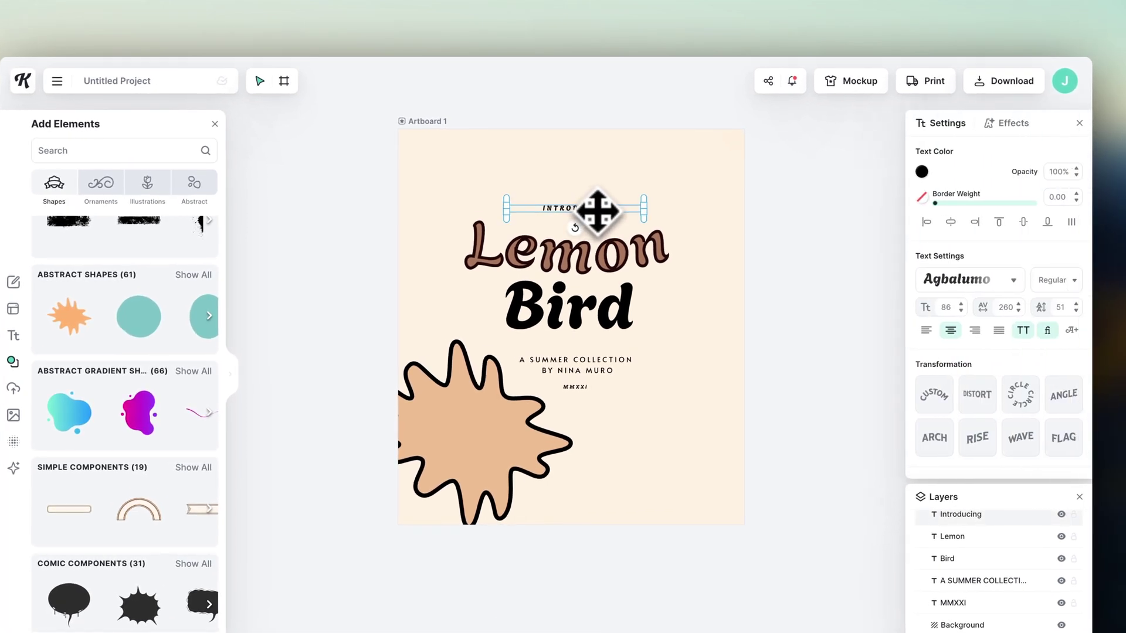
key("Delete")
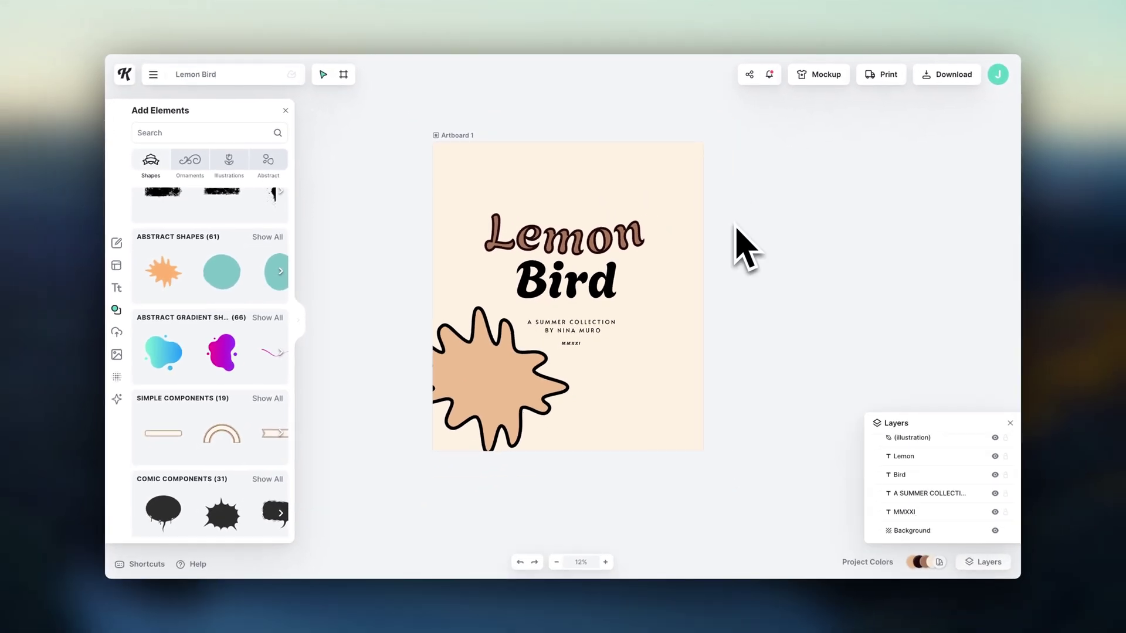
Show the full Masks shape collection in Elements
scroll(223, 332, "down", 4)
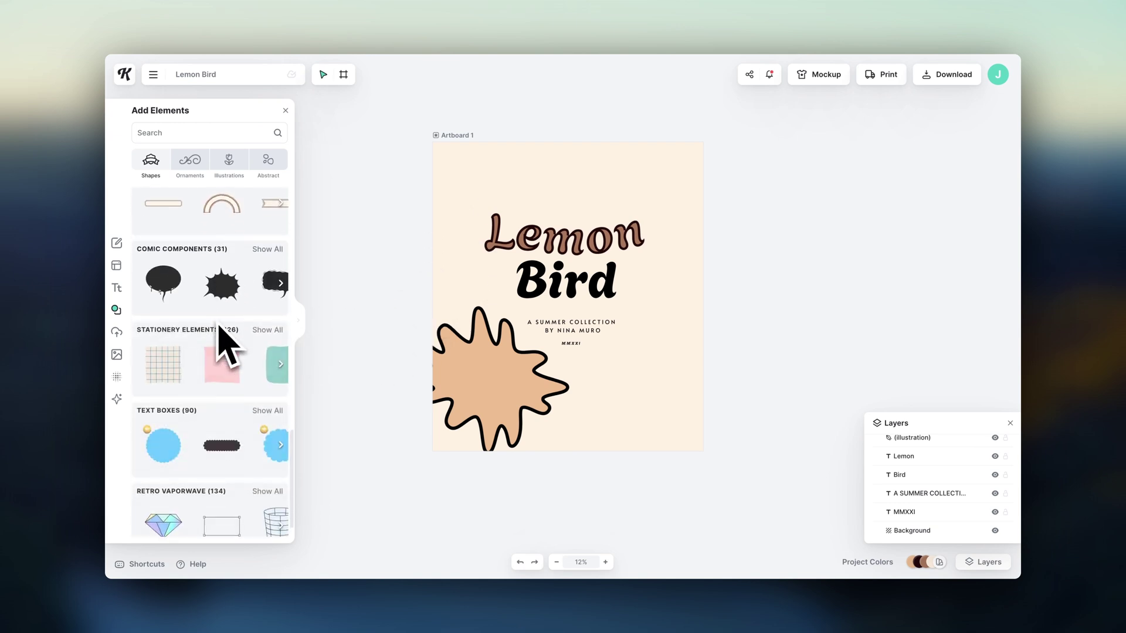
scroll(227, 339, "up", 2)
scroll(220, 326, "up", 5)
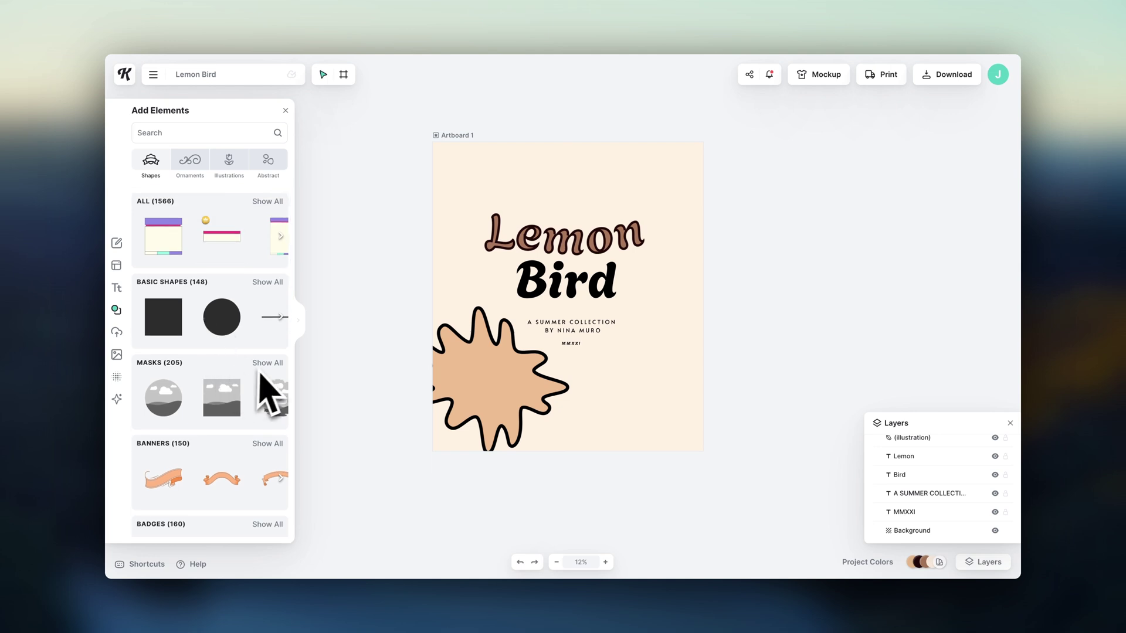
left_click(266, 364)
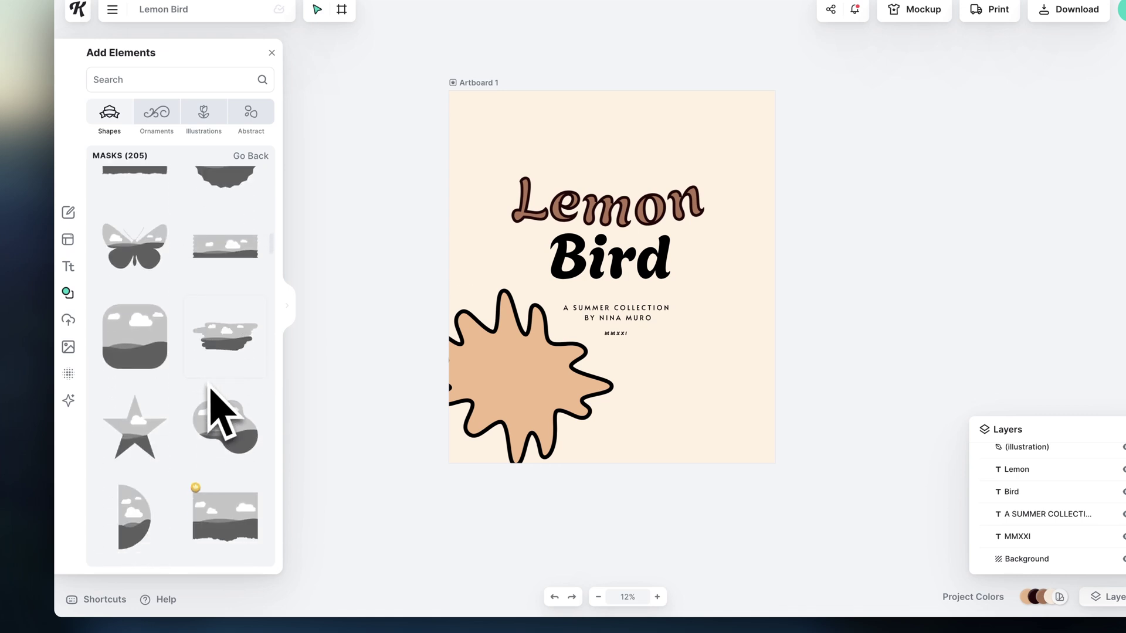
Add a cloud mask holding the surfer photo and place it below 'Bird'
left_click(214, 310)
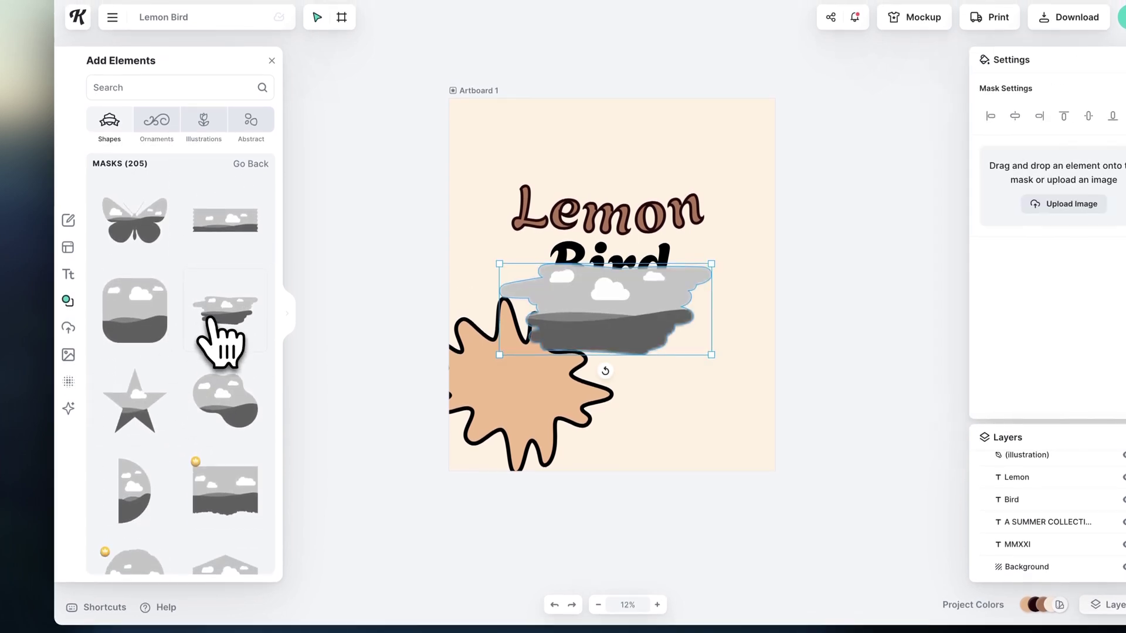
left_click(68, 355)
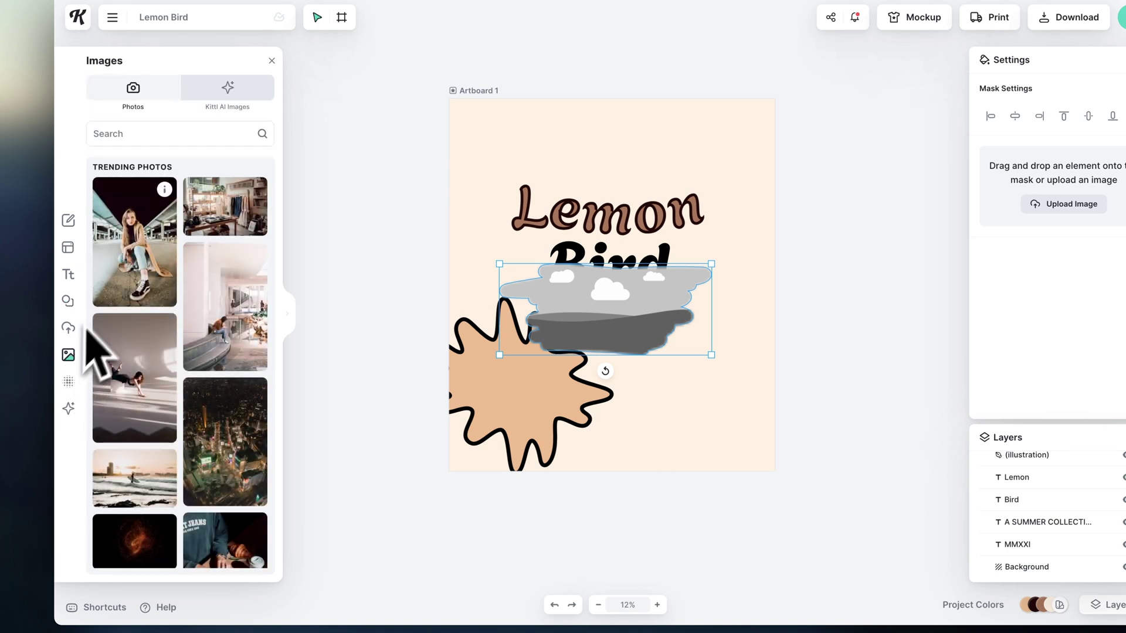
scroll(196, 330, "down", 5)
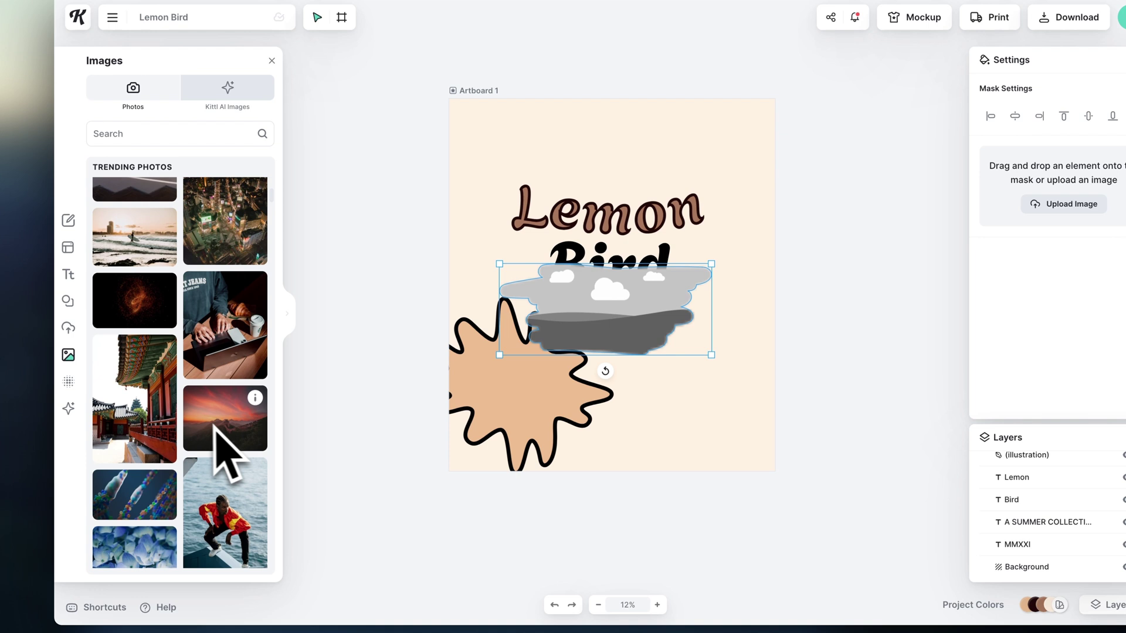
left_click_drag(131, 246, 556, 319)
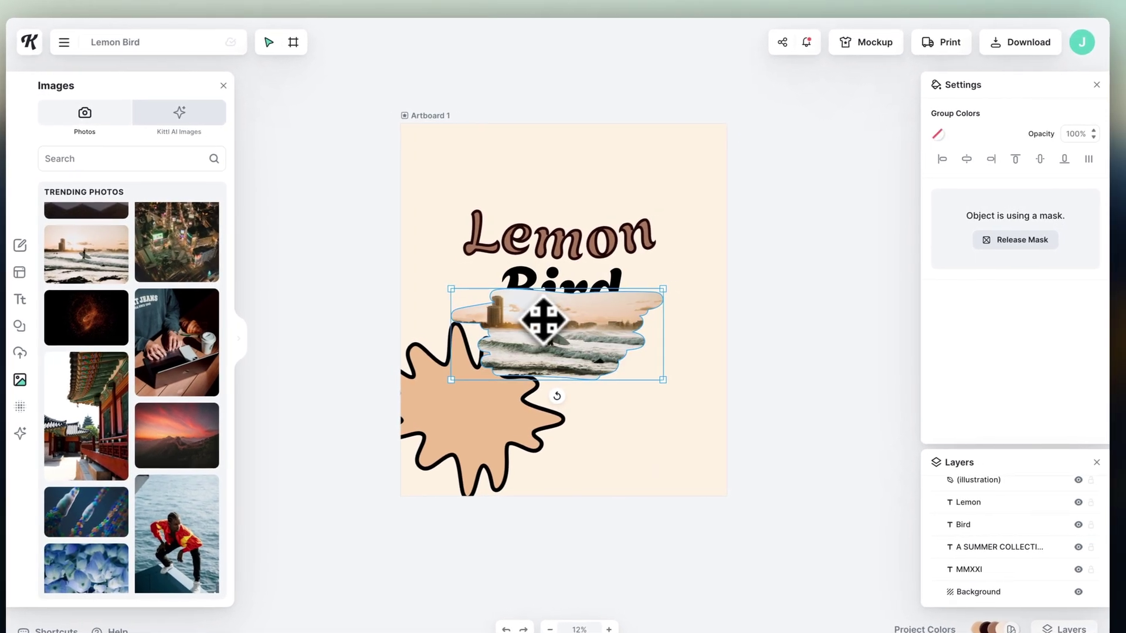
left_click_drag(496, 413, 418, 411)
left_click_drag(550, 317, 548, 407)
Move the tan splat to the artboard's top-right corner and shrink it
left_click(749, 377)
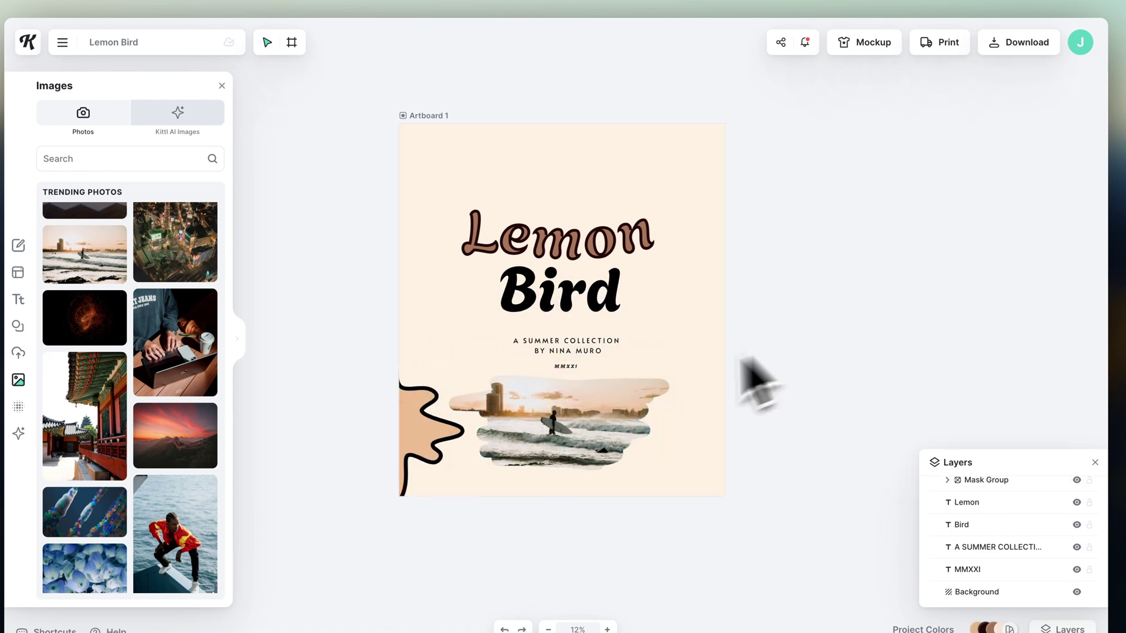
left_click(428, 433)
left_click_drag(428, 432, 706, 156)
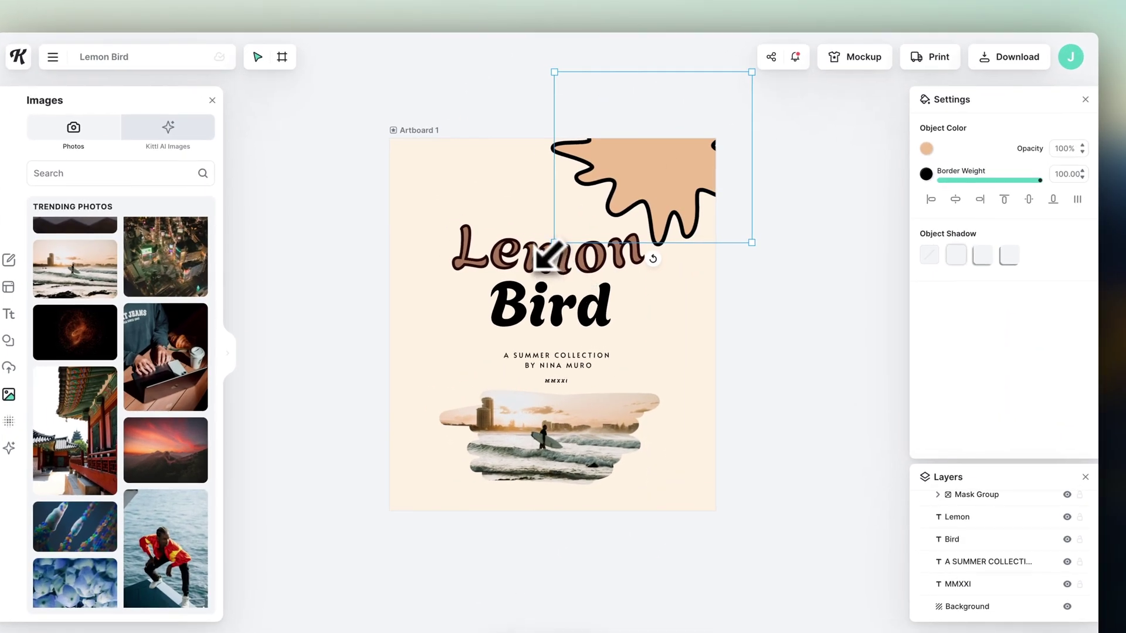
left_click_drag(565, 234, 604, 208)
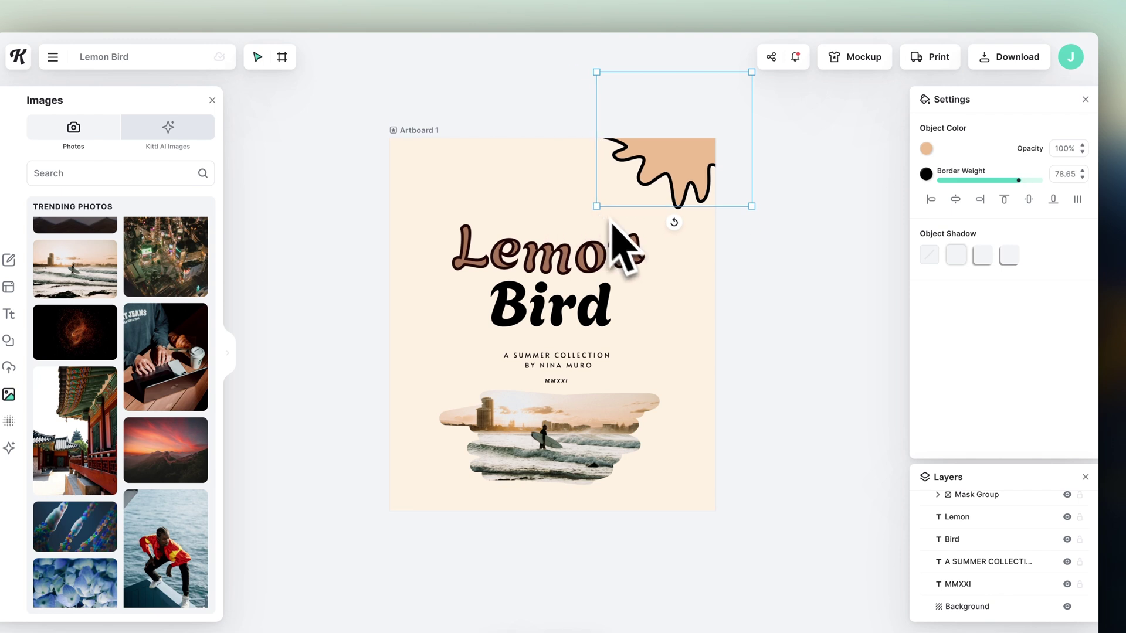
left_click(755, 372)
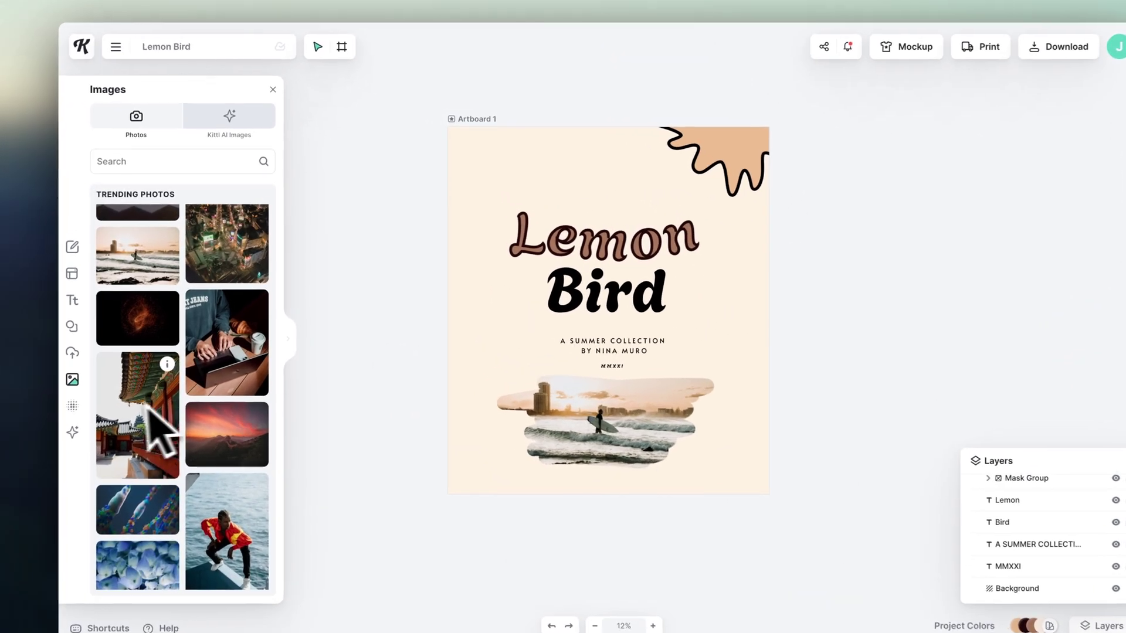
Set the artboard background to the peach-to-green gradient from Textures > Backgrounds > Simple Gradients
left_click(72, 406)
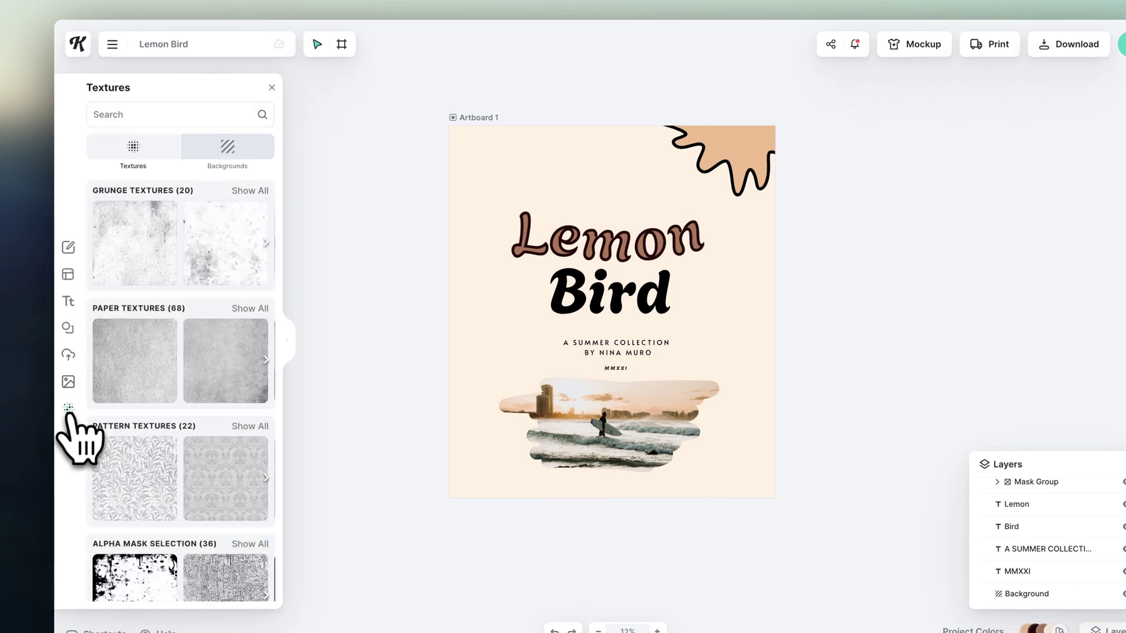
left_click(226, 154)
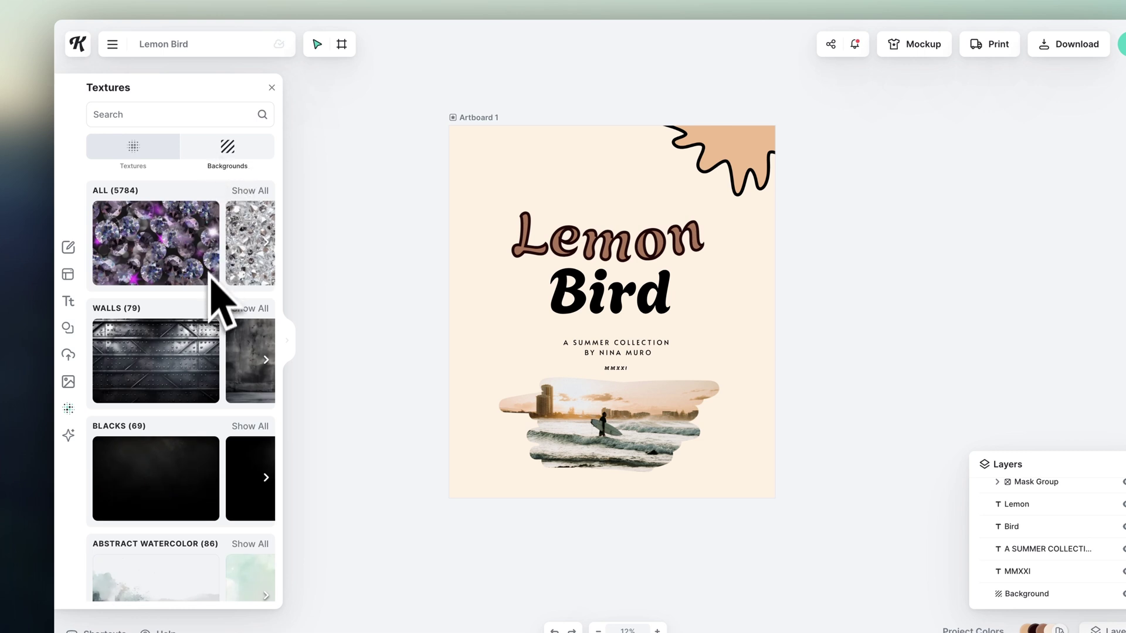
scroll(208, 275, "down", 5)
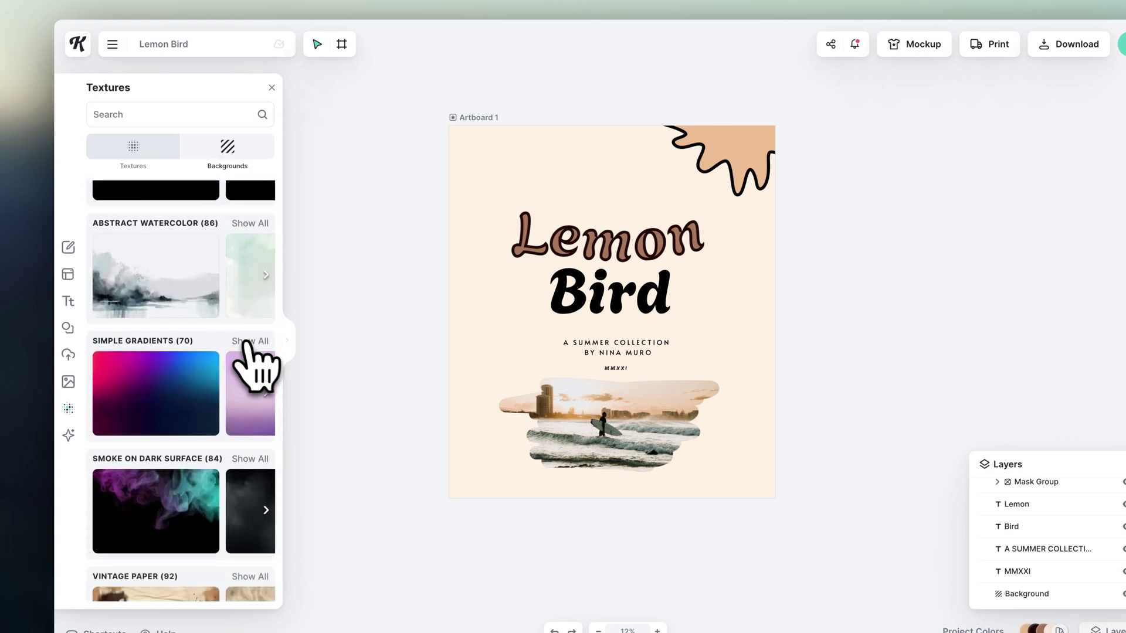
left_click(249, 342)
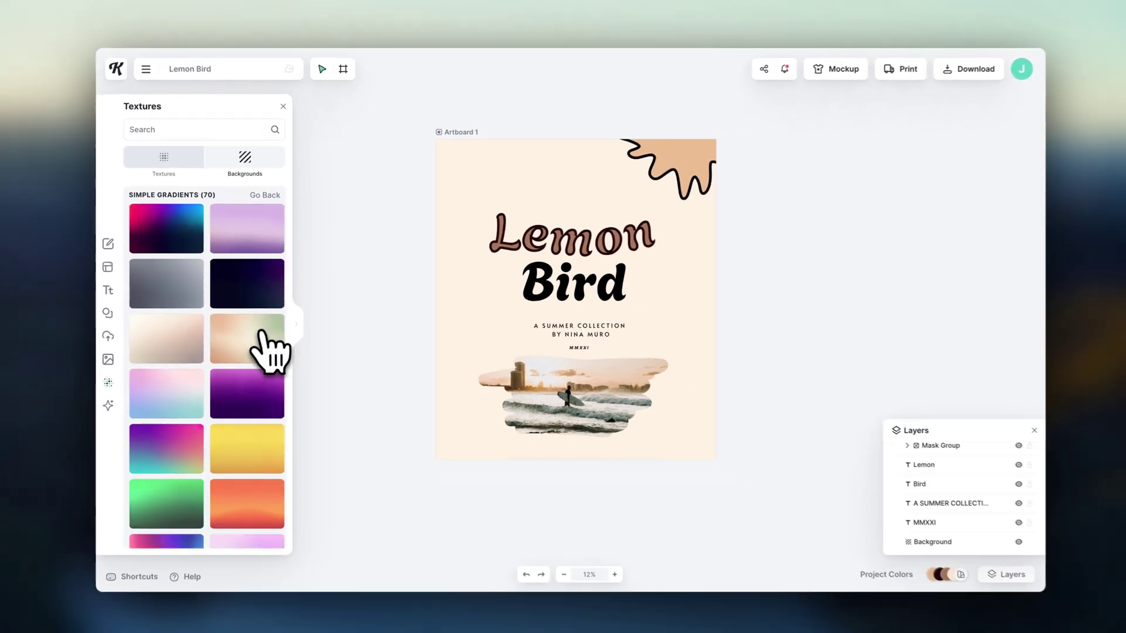
left_click(258, 337)
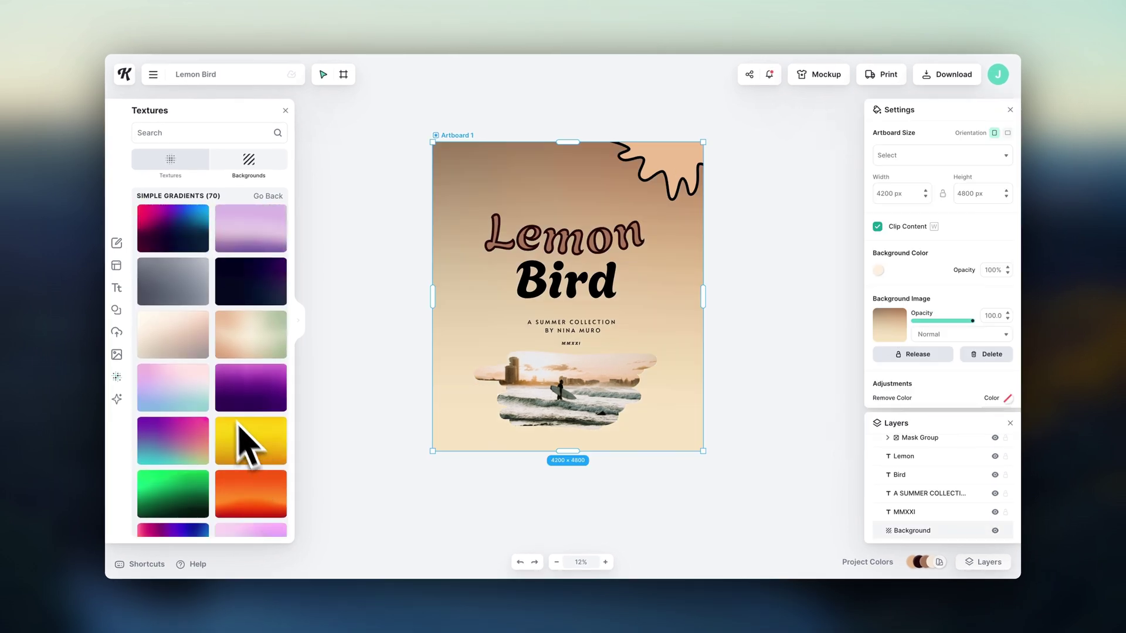
left_click(183, 346)
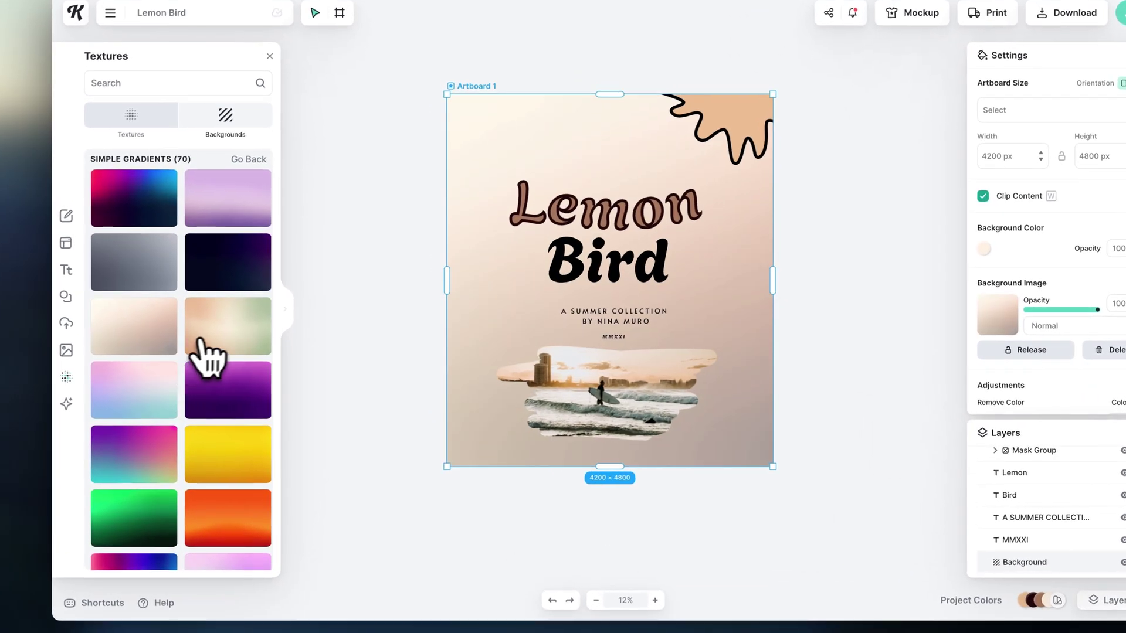
left_click(212, 339)
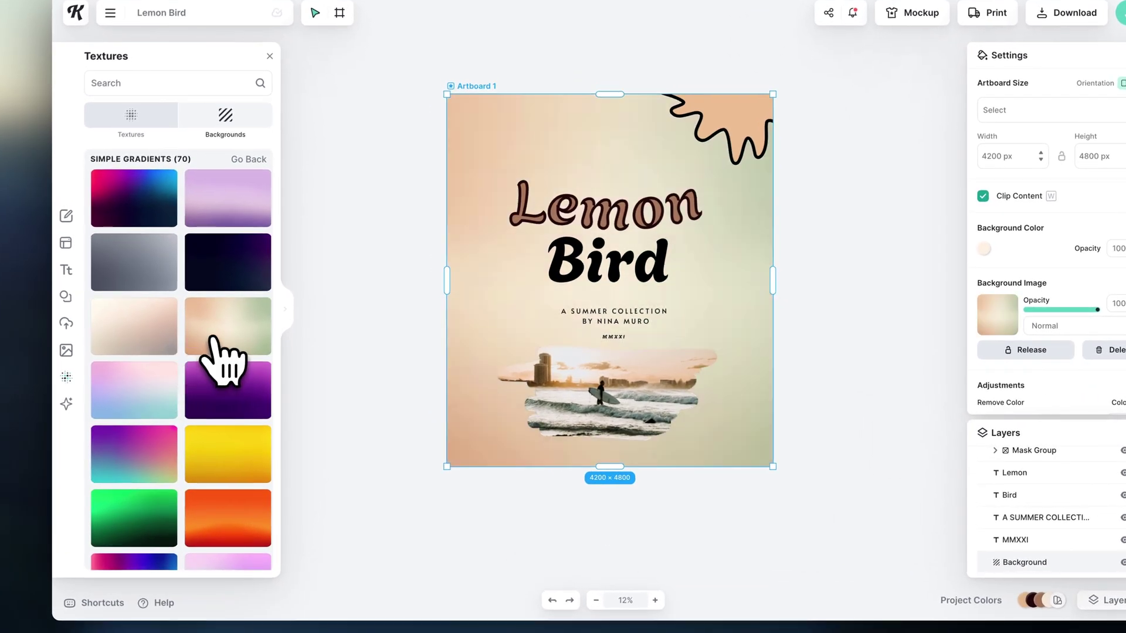
left_click(420, 328)
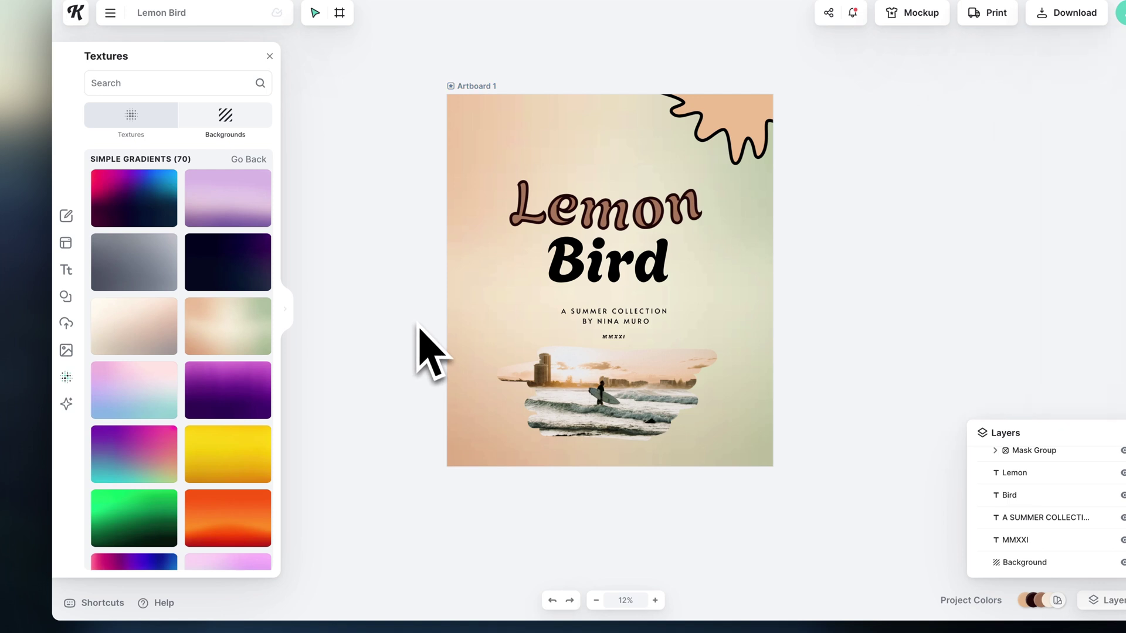
Move the peach splat from the top-right down into the artboard's lower-right corner, partly cropped
left_click_drag(656, 147, 573, 447)
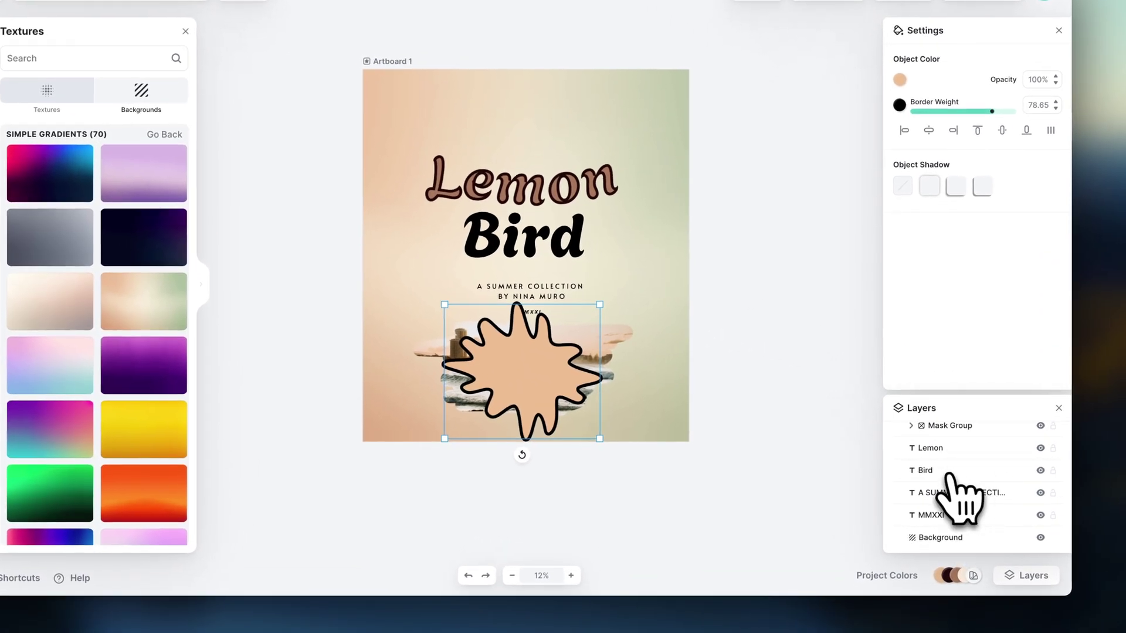
scroll(950, 473, "up", 2)
mouse_move(939, 460)
left_mouse_down()
mouse_move(953, 484)
mouse_move(944, 492)
mouse_move(942, 477)
left_mouse_up()
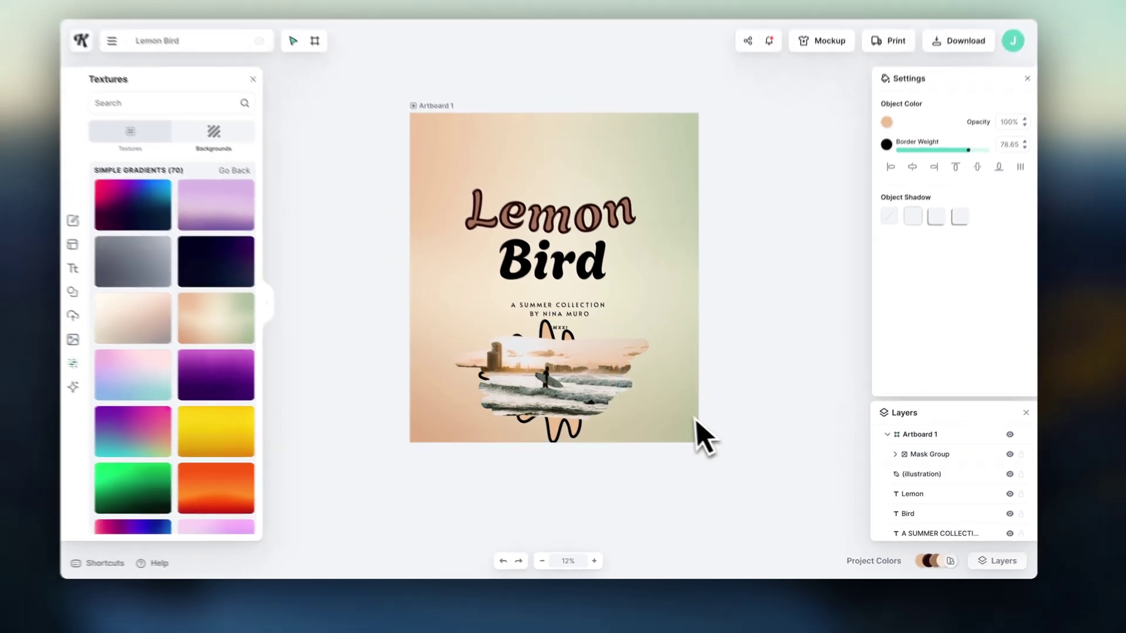
left_click(657, 405)
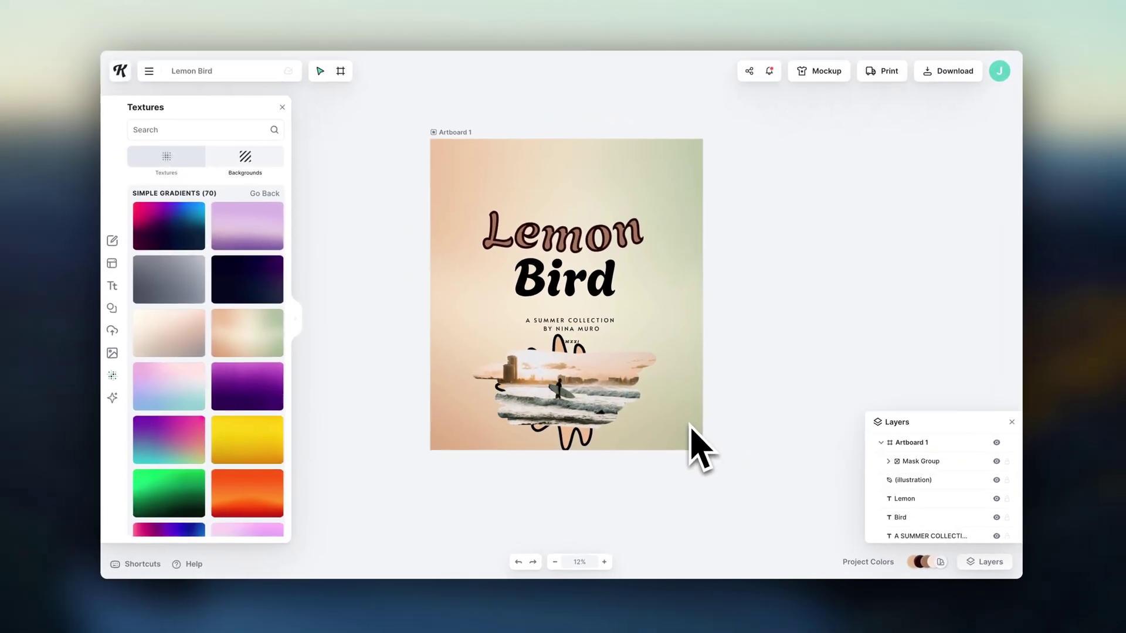
left_click_drag(593, 448, 718, 492)
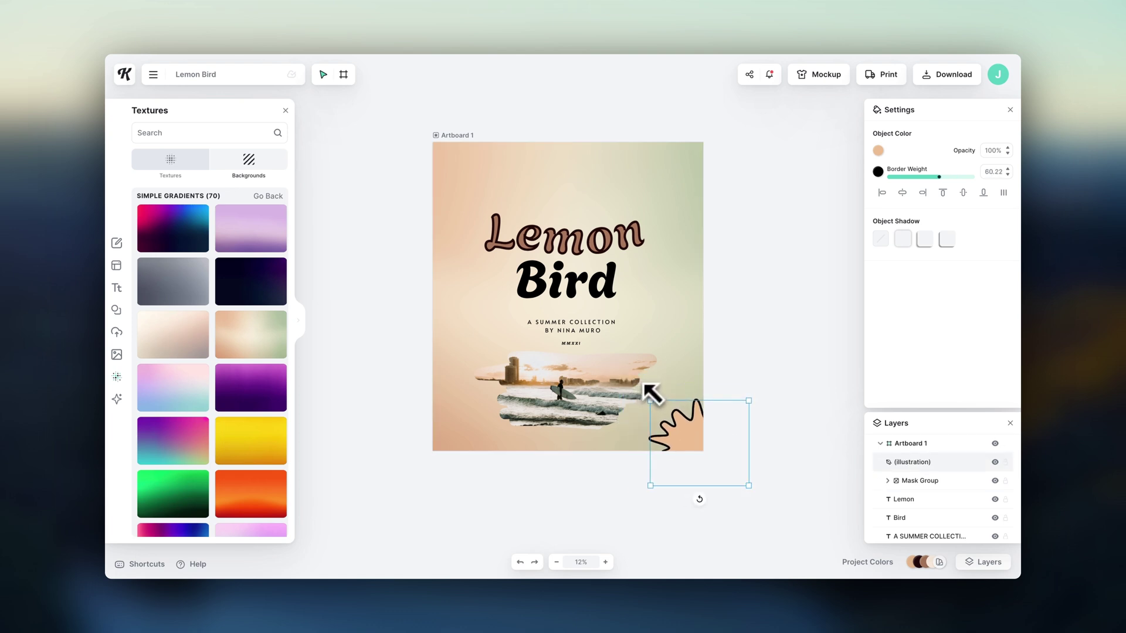
left_click(734, 356)
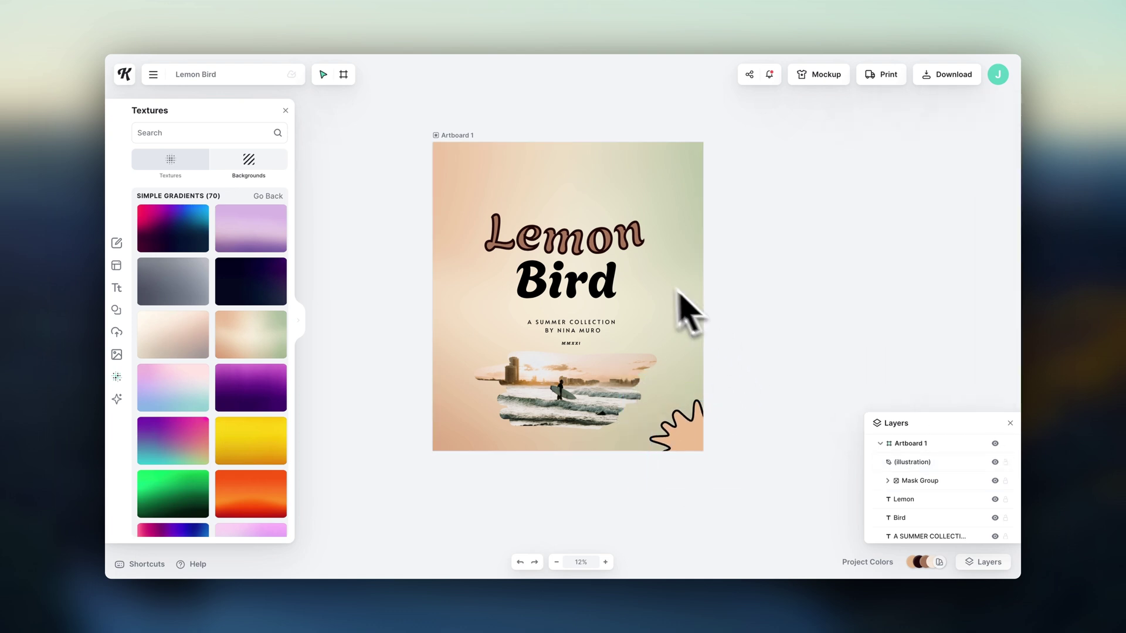
Give the Lemon title a pale peach fill (ffceb1) and bring up Kittl AI
left_click(593, 266)
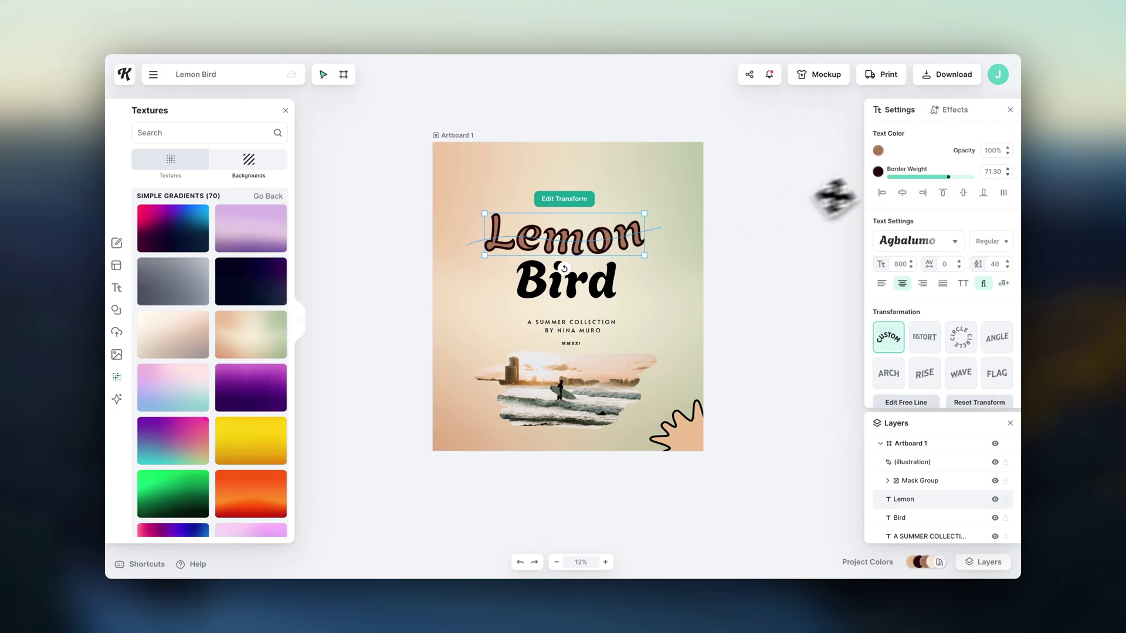
left_click(878, 151)
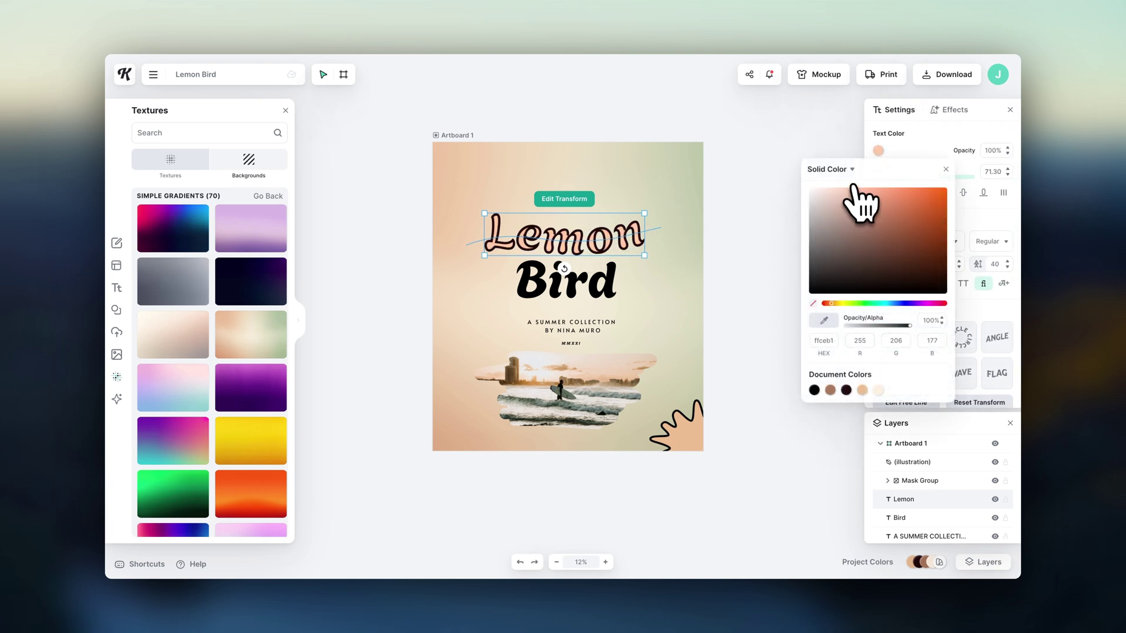
left_click(908, 154)
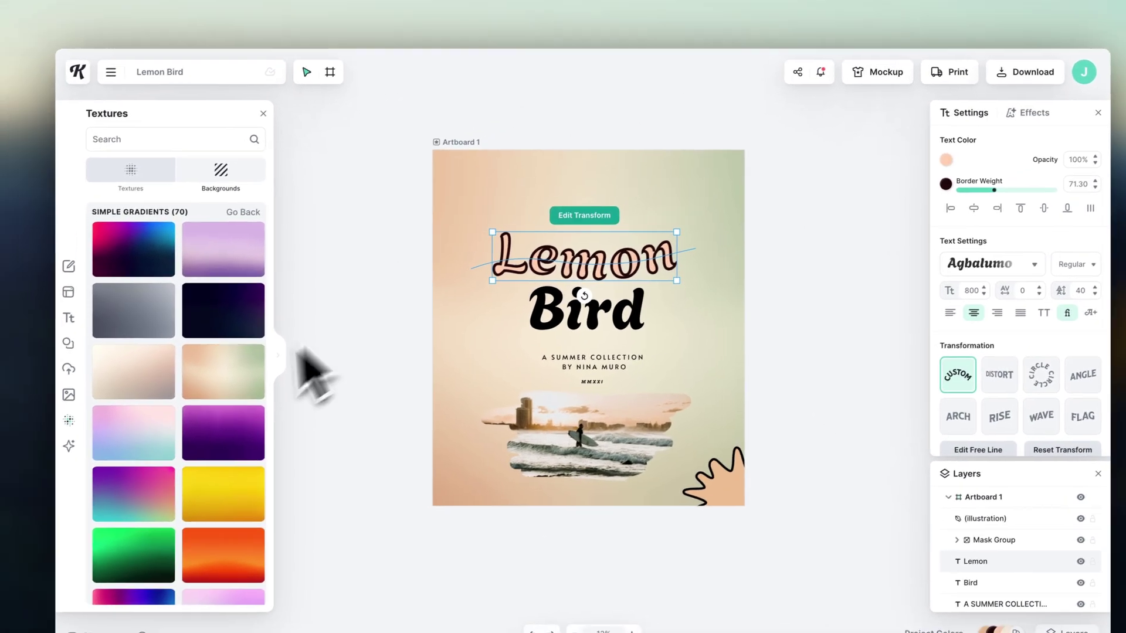
left_click(69, 446)
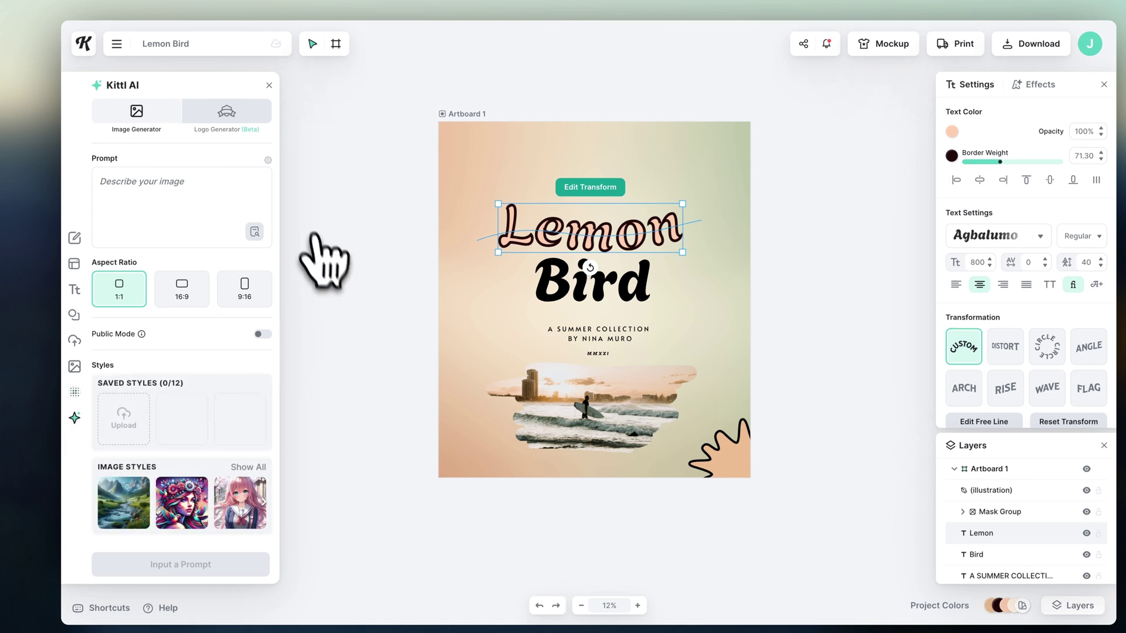
Generate a 9:16 line-art vector bird with Kittl AI, discarding the first full-colour result
left_click(326, 261)
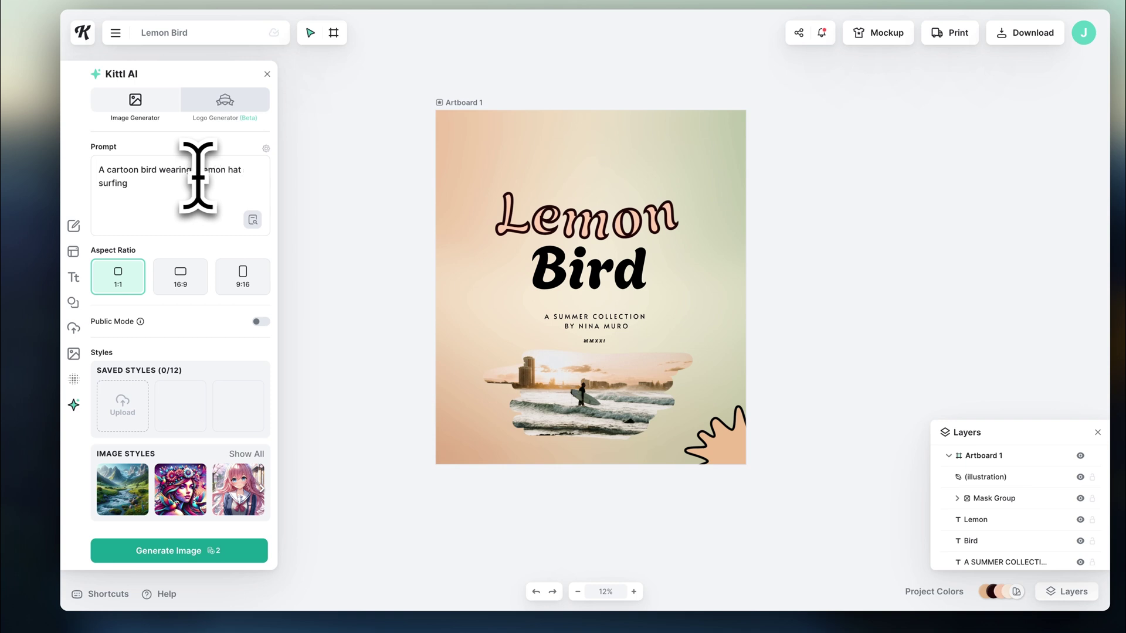
left_click(252, 551)
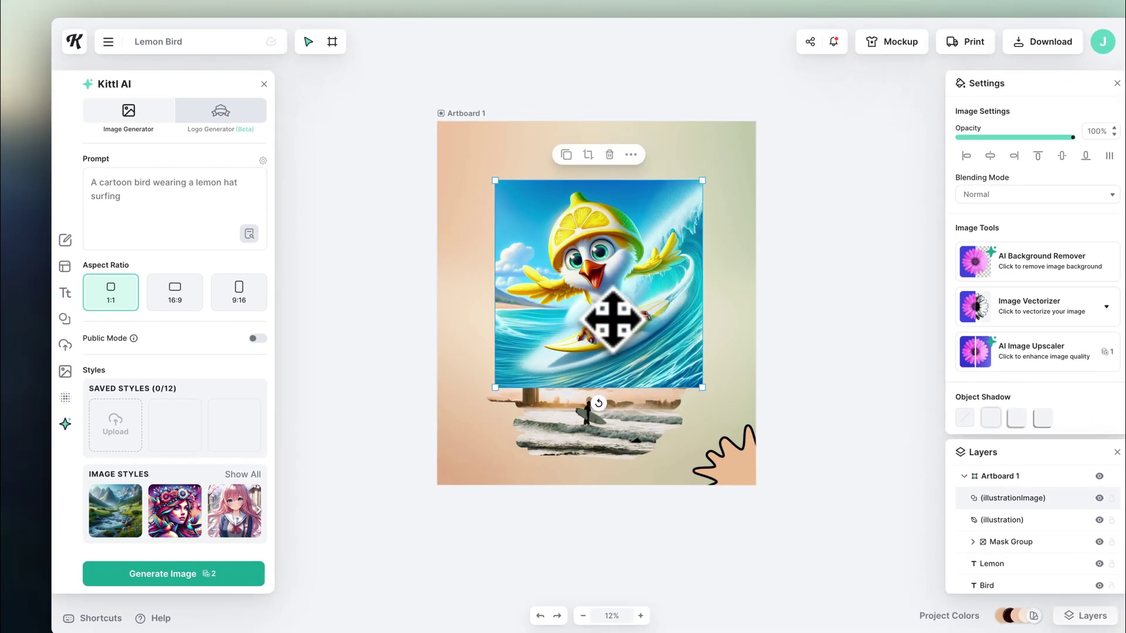
key("Delete")
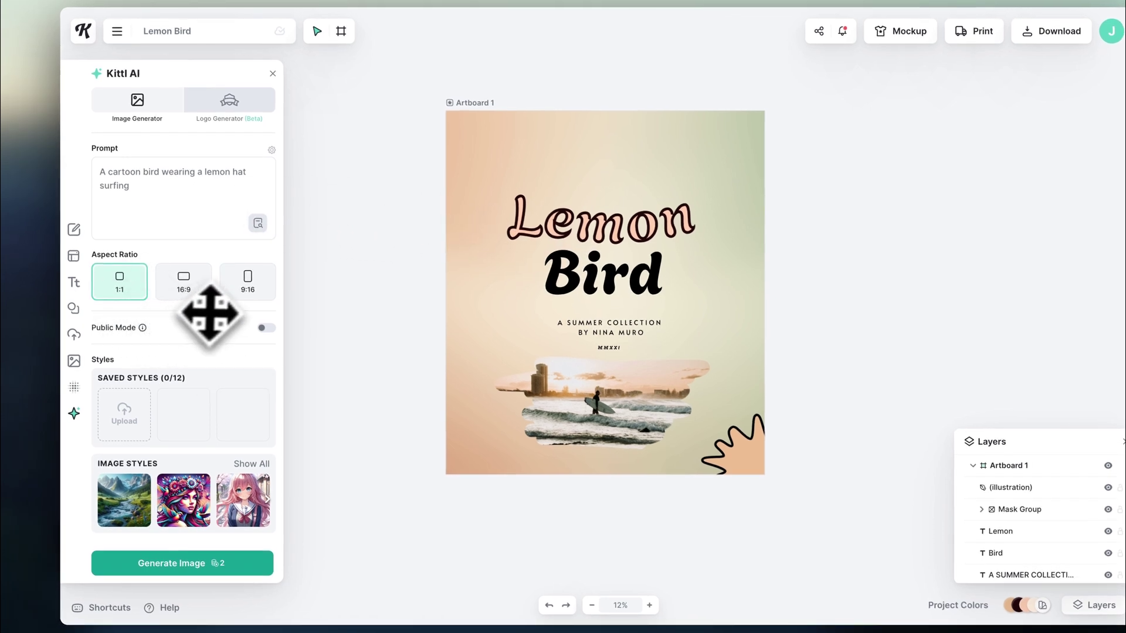
left_click(246, 282)
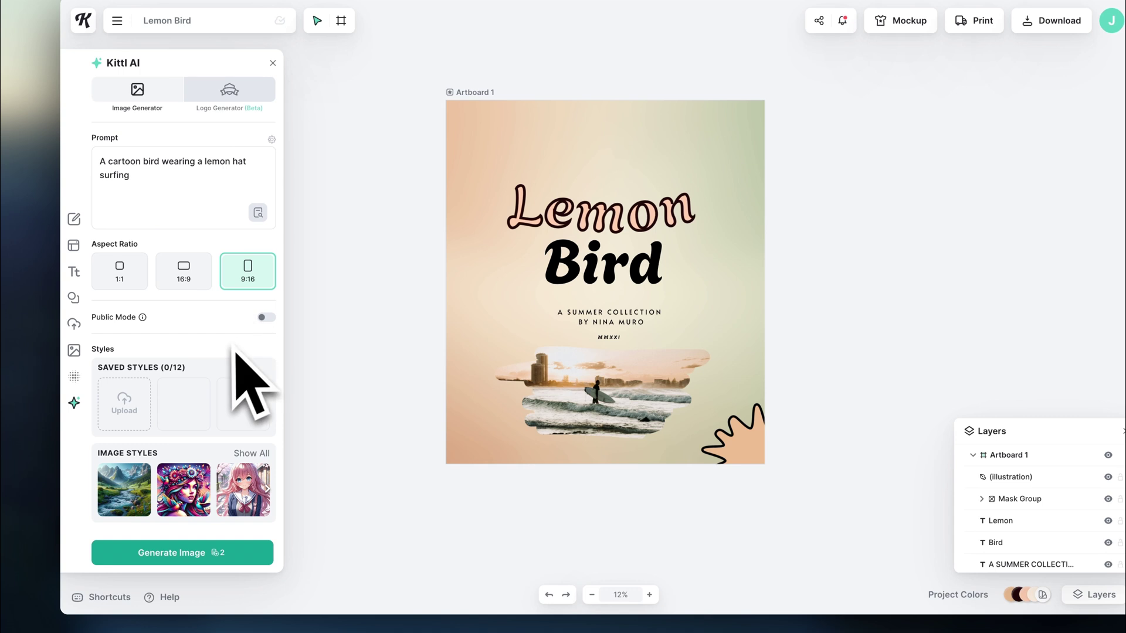
scroll(236, 352, "down", 5)
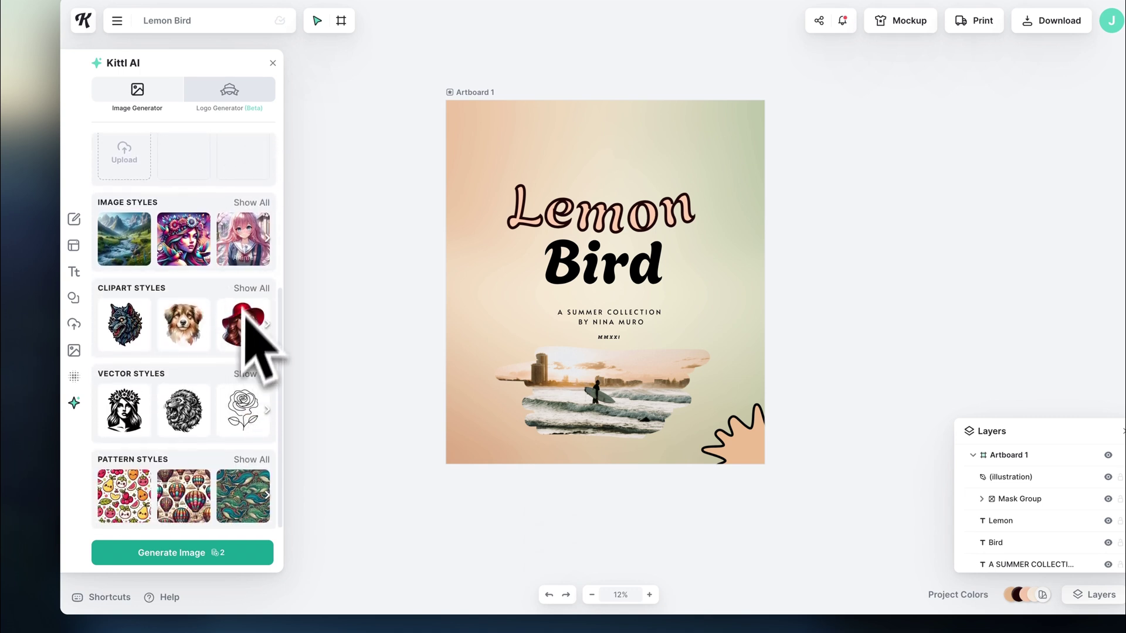
left_click(243, 419)
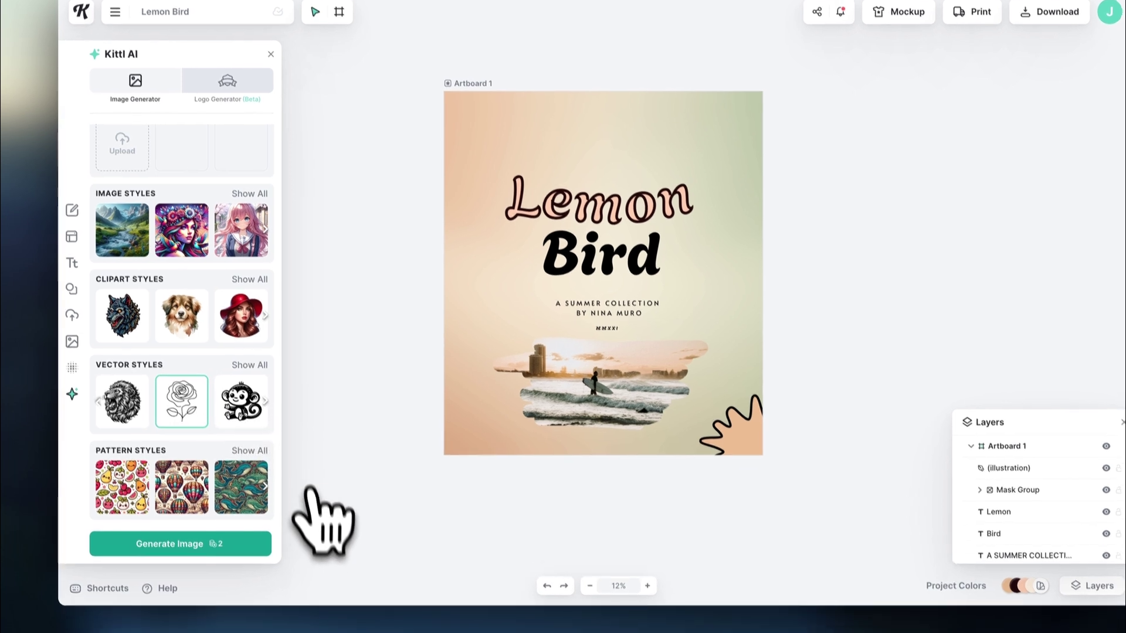
left_click(223, 560)
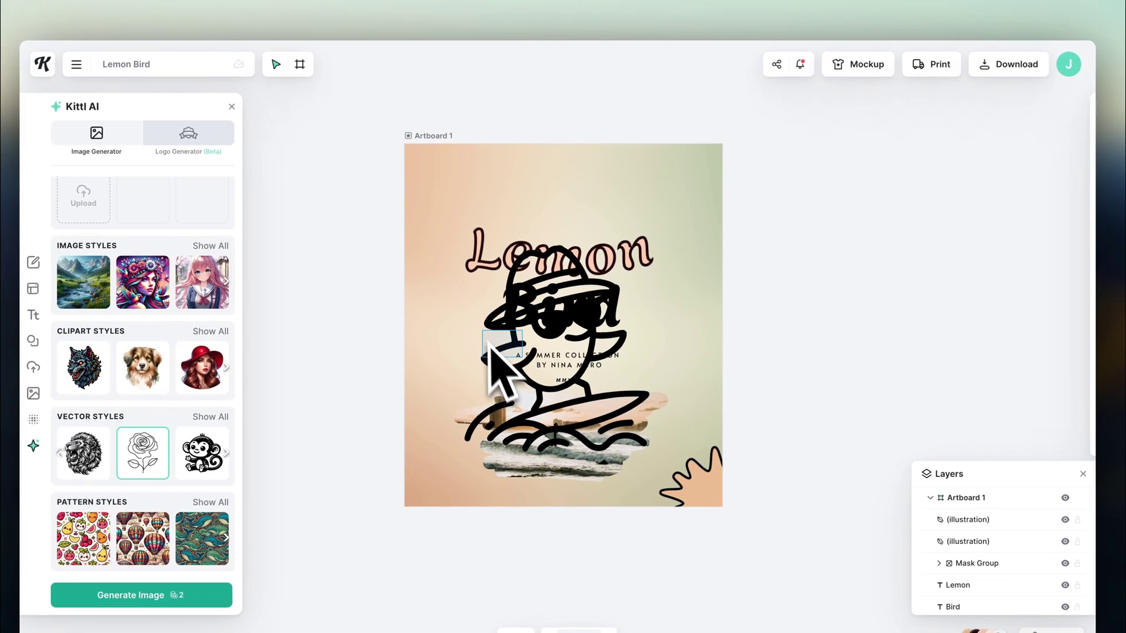
Shrink the bird drawing and place it beside the word Bird
left_click_drag(542, 320, 487, 203)
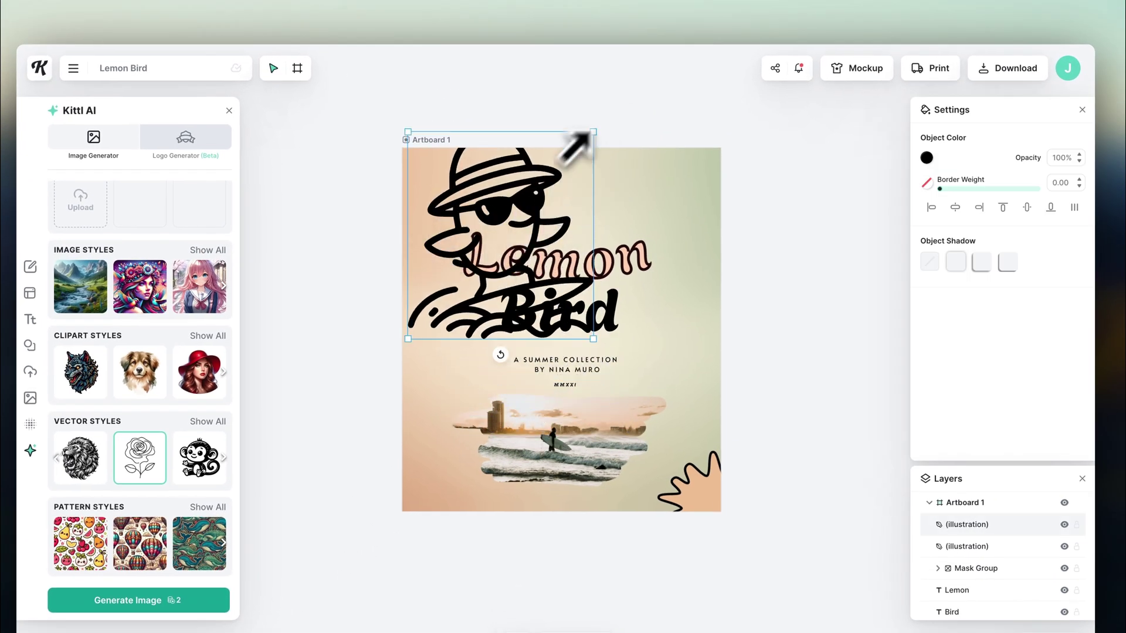
left_click_drag(593, 133, 499, 237)
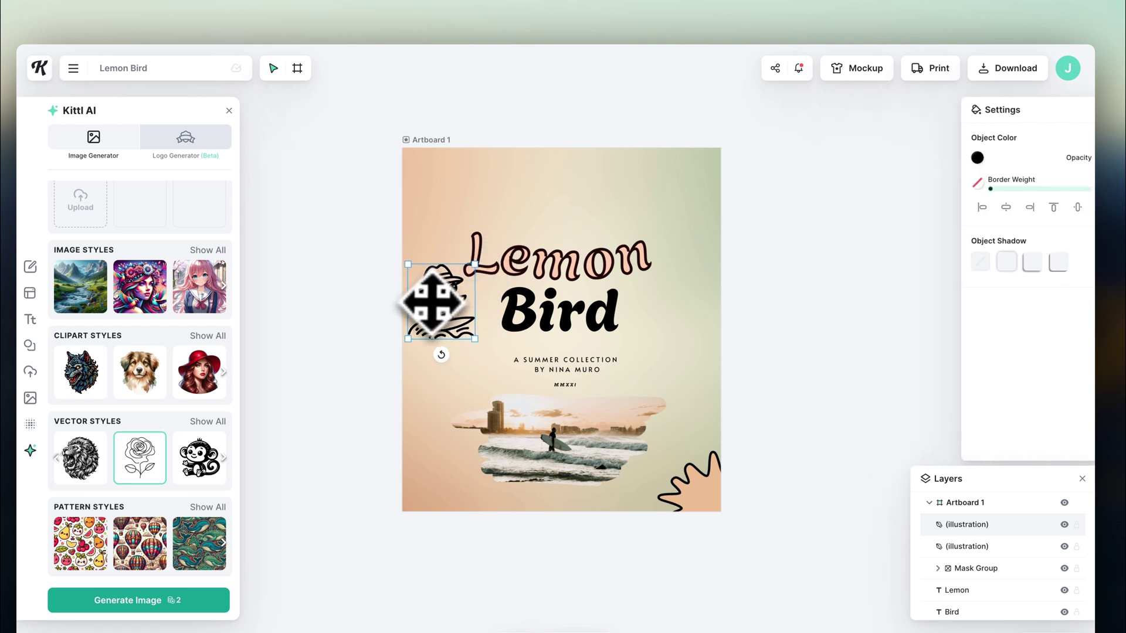
left_click_drag(442, 300, 560, 194)
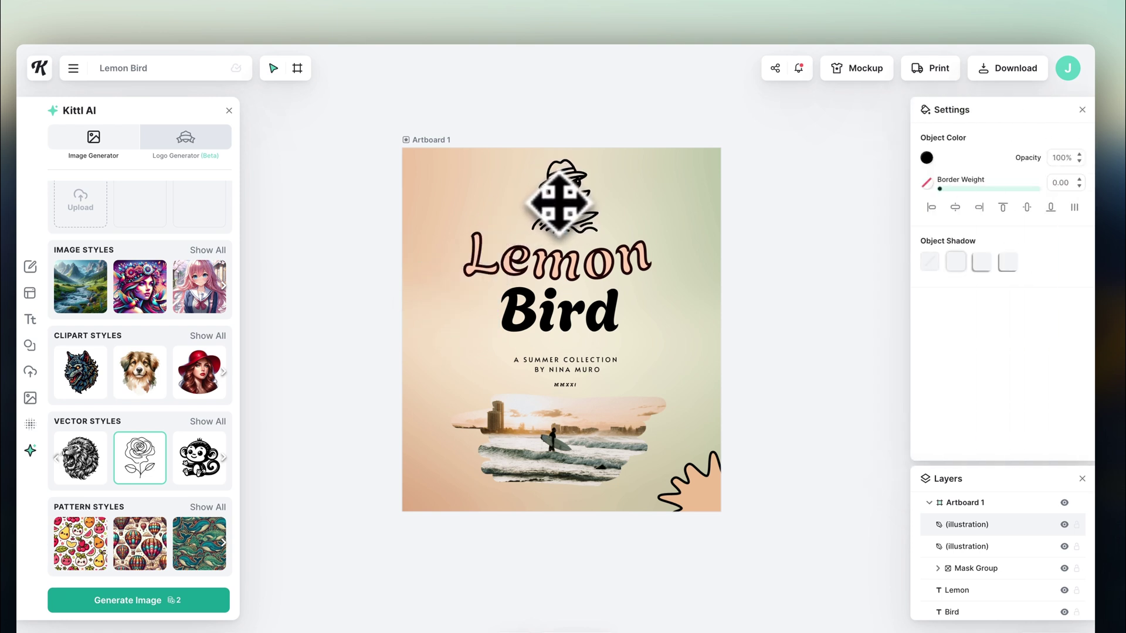
left_click(817, 289)
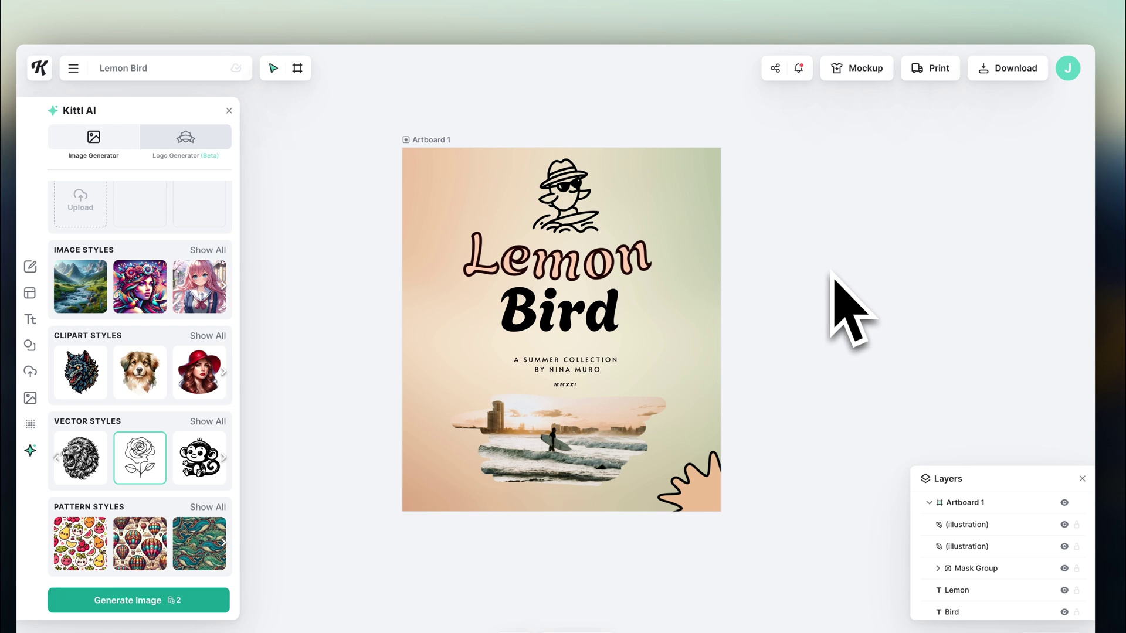
left_click(577, 182)
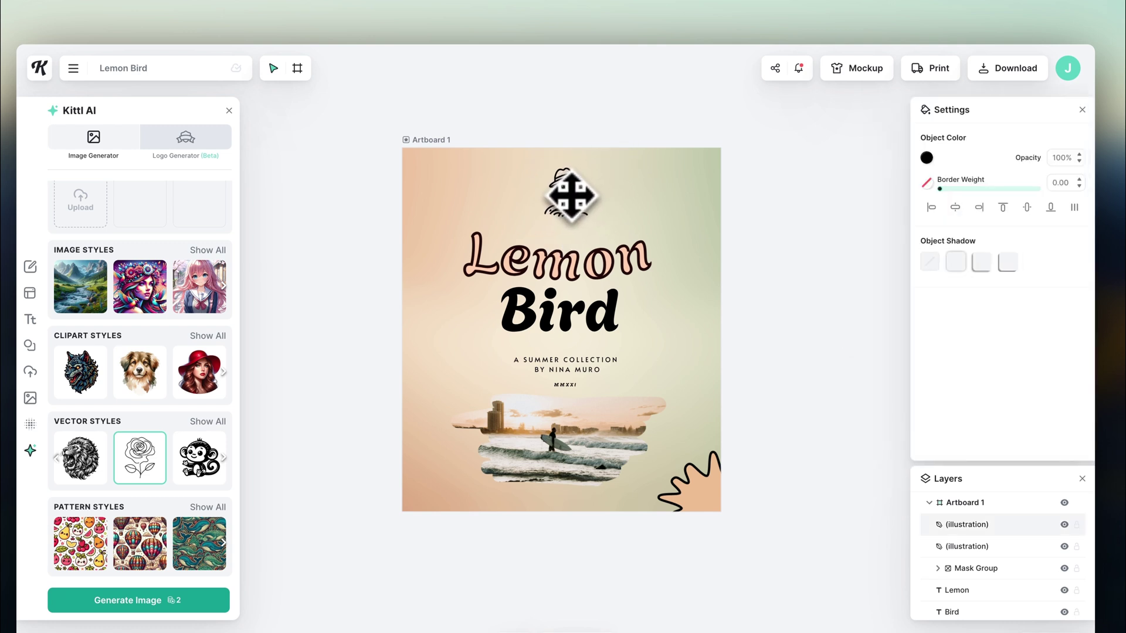
left_click_drag(571, 201, 649, 309)
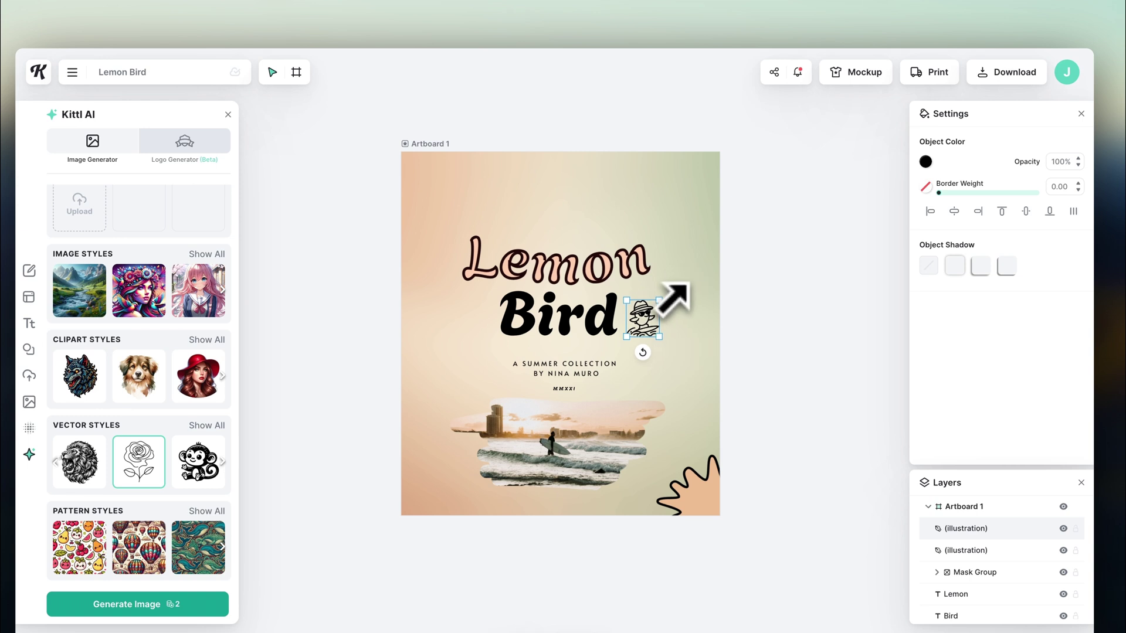
left_click(815, 331)
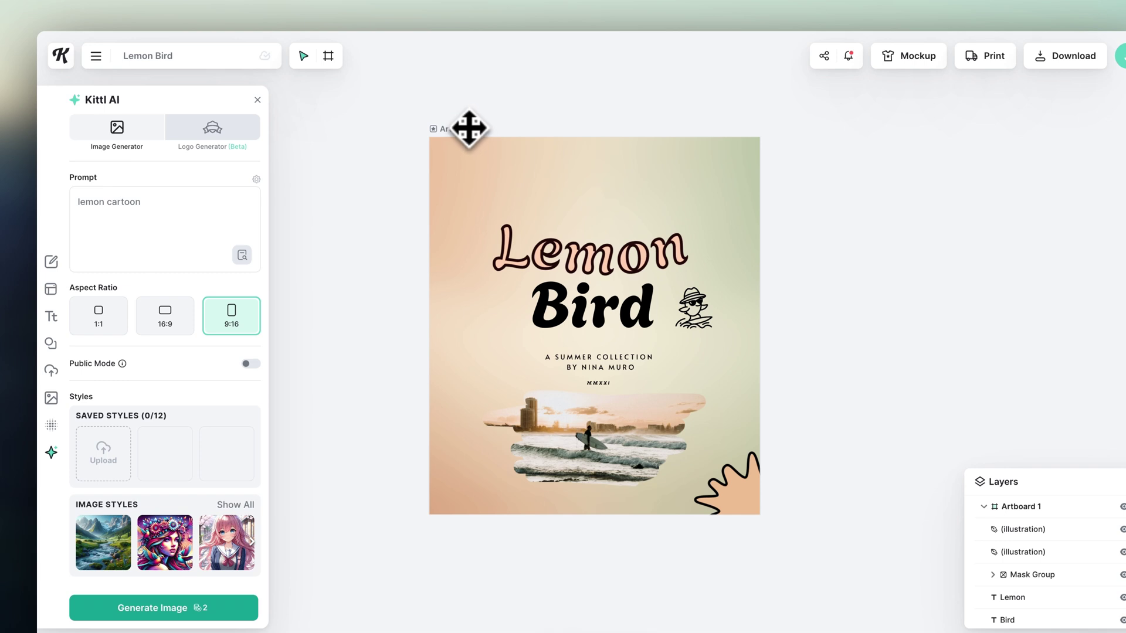
left_click(469, 128)
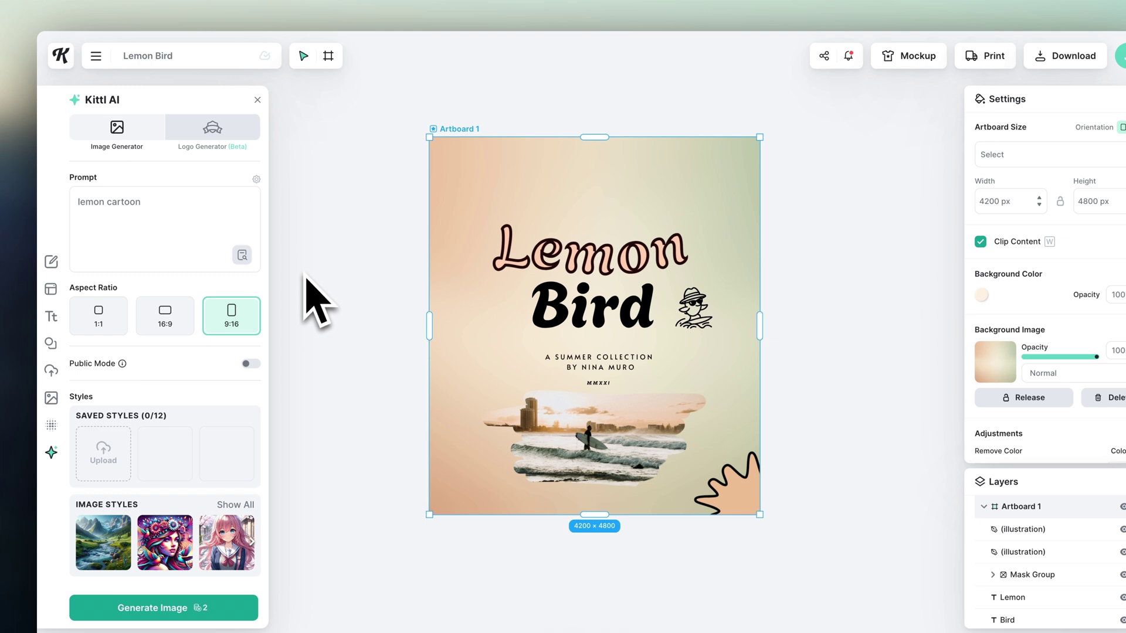
Copy Artboard 1 and paste it as Artboard 2, level beside the original
right_click(455, 128)
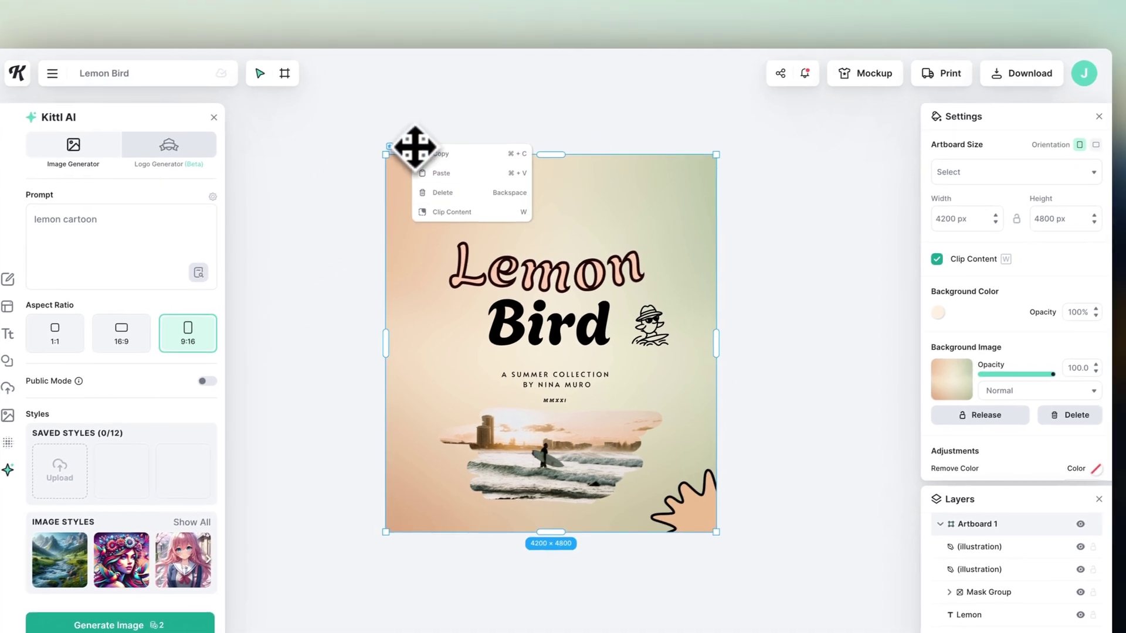
left_click(463, 157)
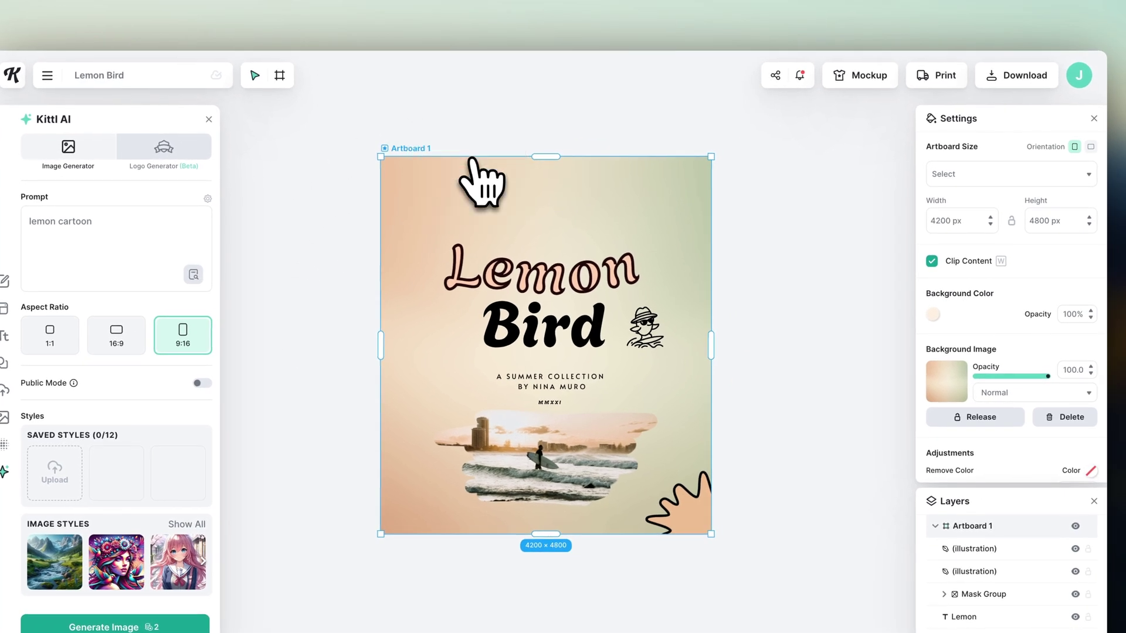
left_click(821, 230)
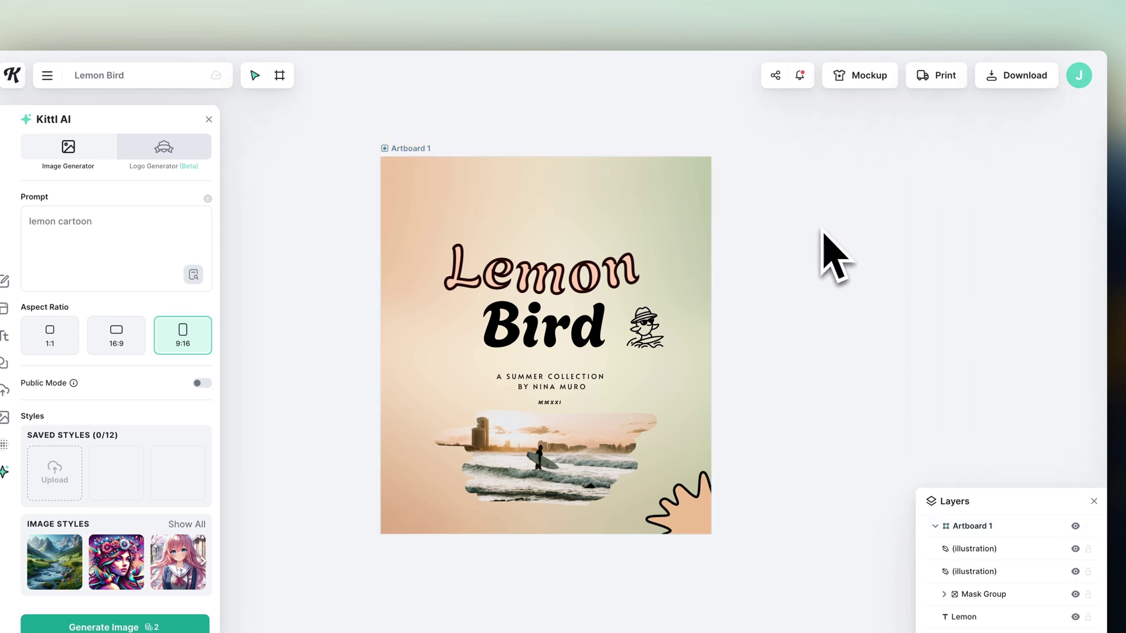
right_click(824, 234)
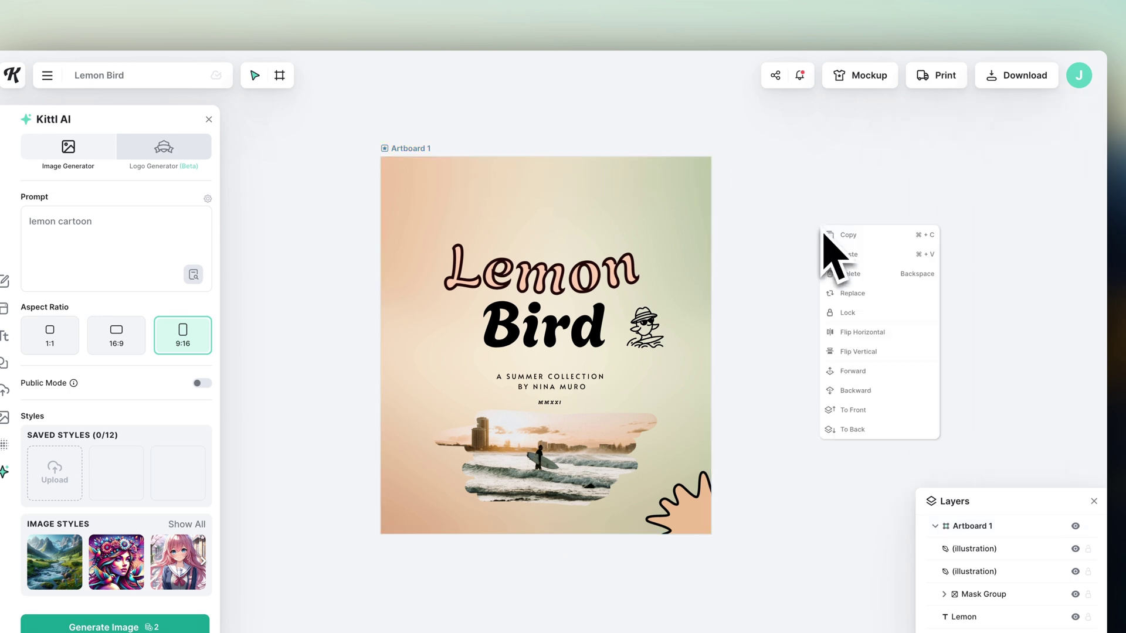
left_click(867, 255)
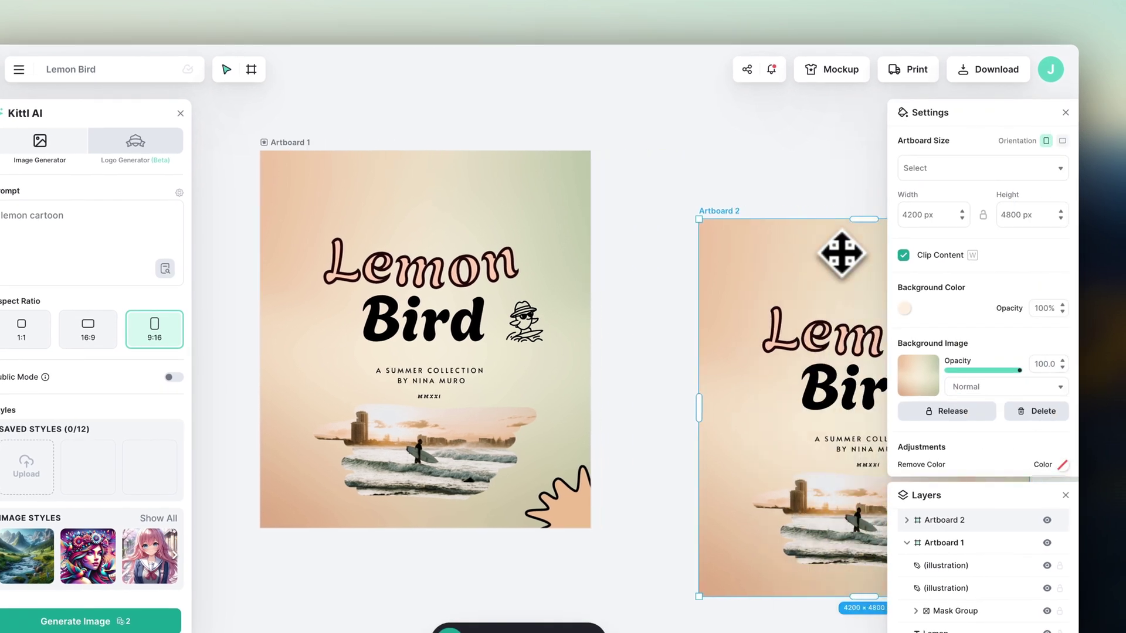
left_click_drag(837, 252, 716, 193)
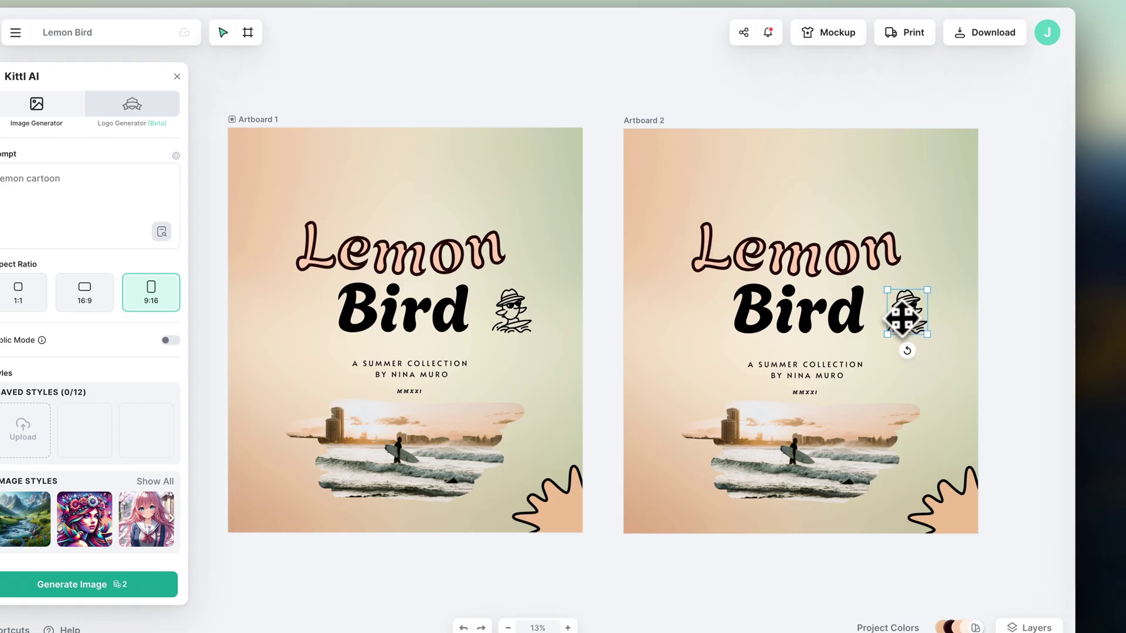
Place the bird icon above Lemon and paste another design copy as Artboard 3
left_click(903, 316)
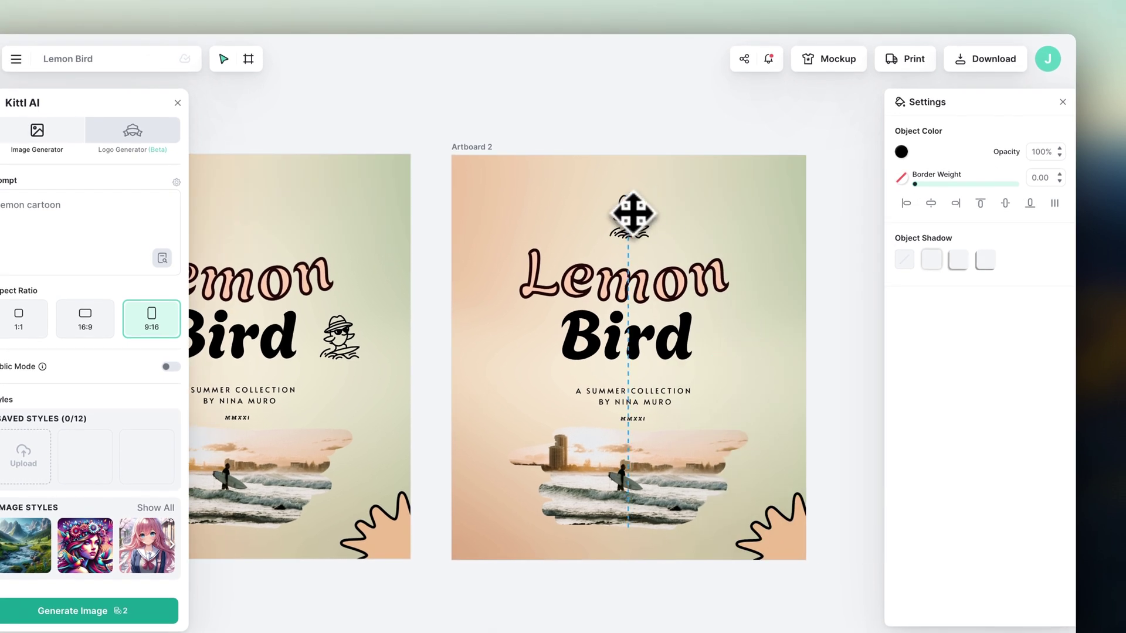
left_click_drag(633, 214, 634, 213)
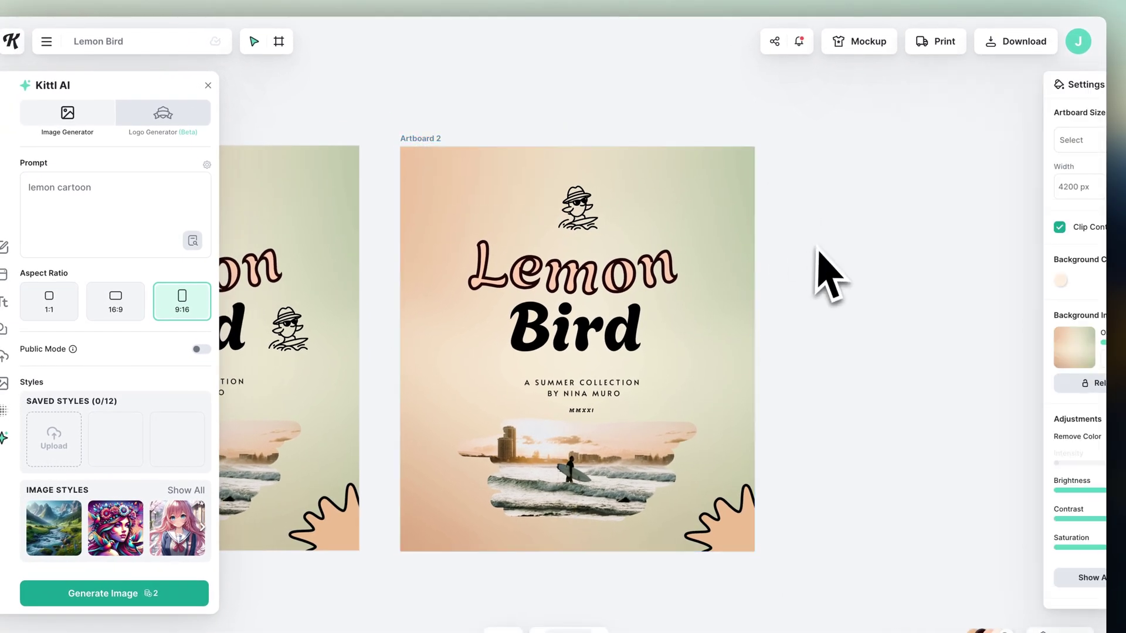
right_click(820, 237)
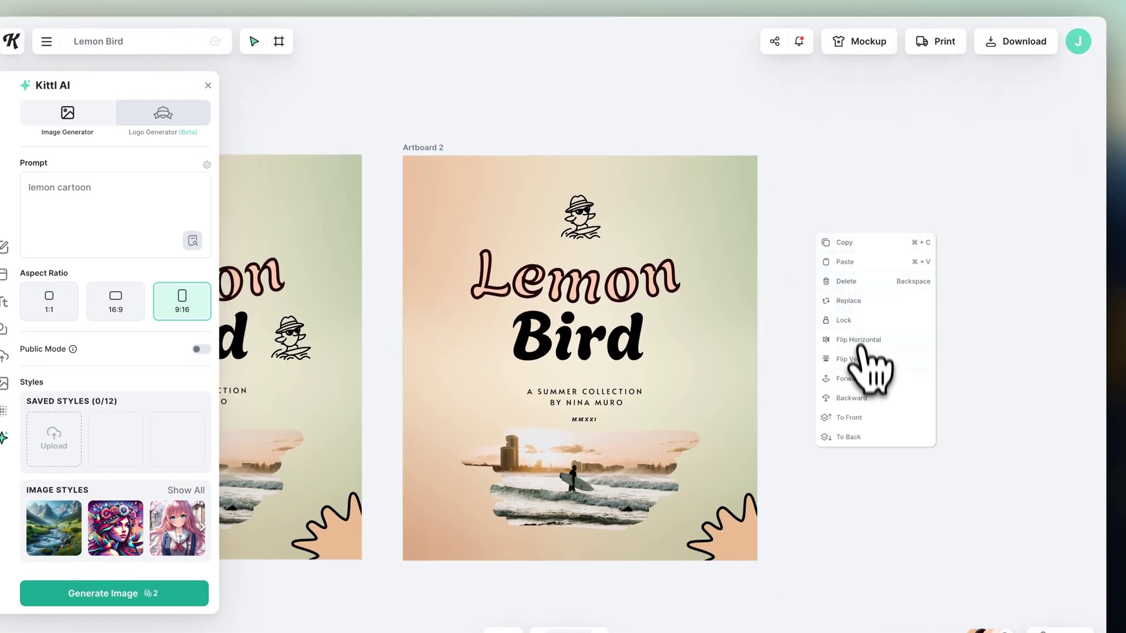
left_click(859, 269)
scroll(835, 223, "right", 5)
left_click(704, 235)
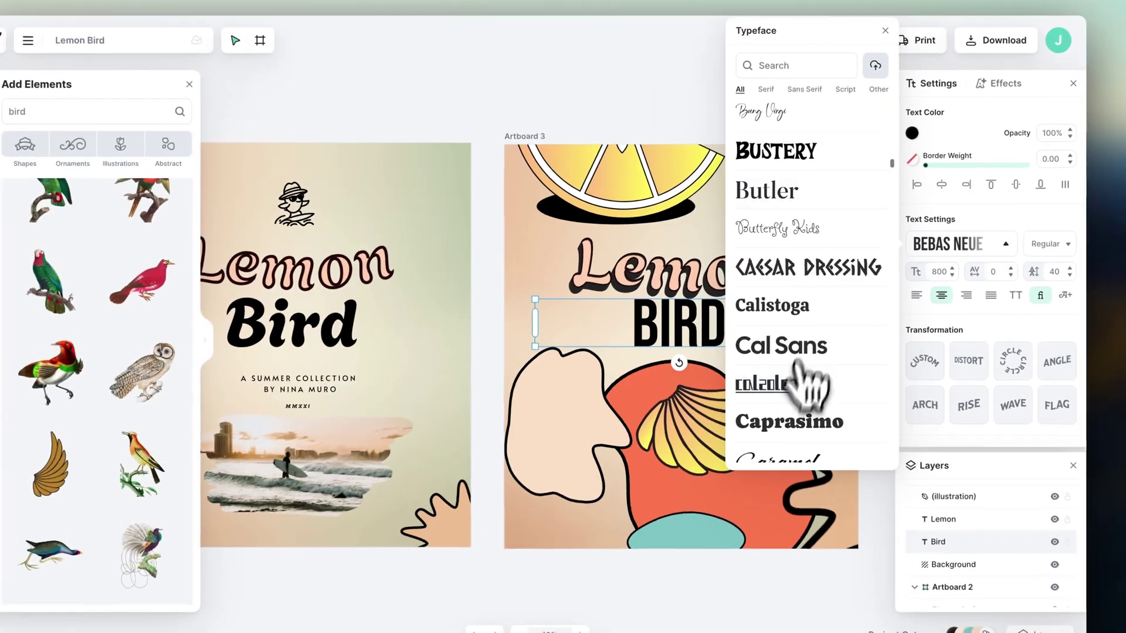
Paste another copy as Artboard 4 and line it up with the other artboards
scroll(810, 385, "down", 5)
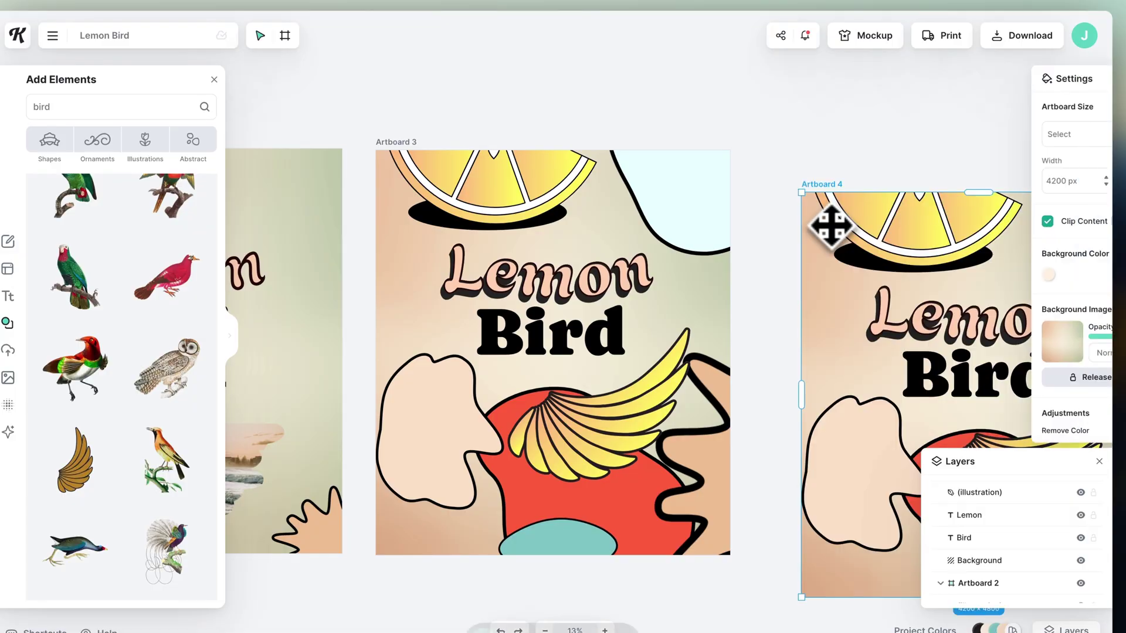
key("ctrl+v")
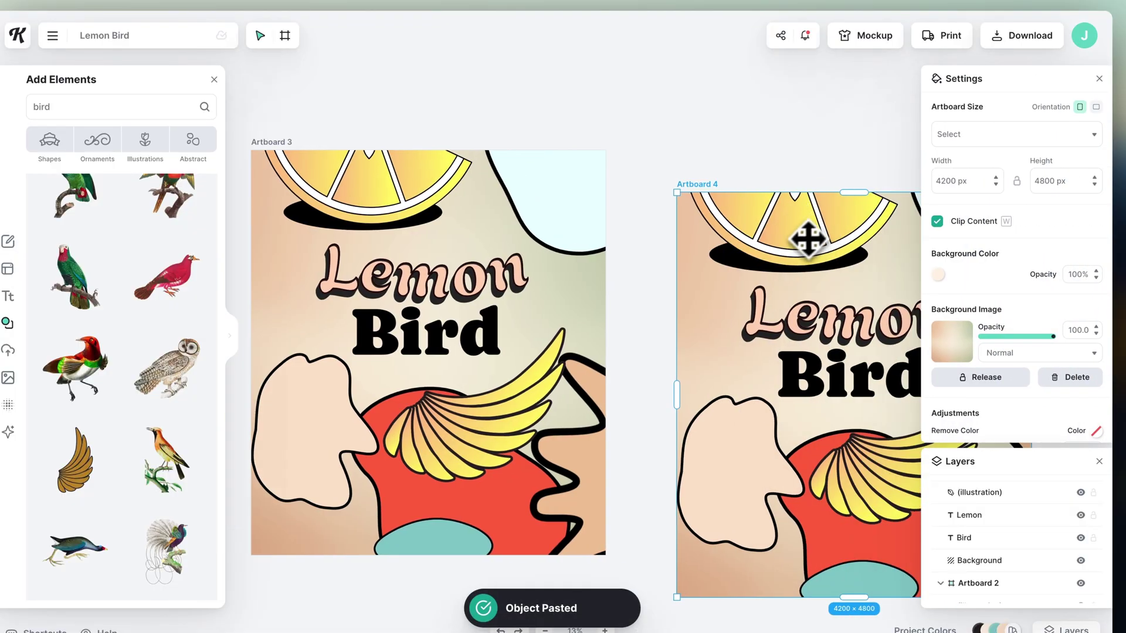
left_click(706, 182)
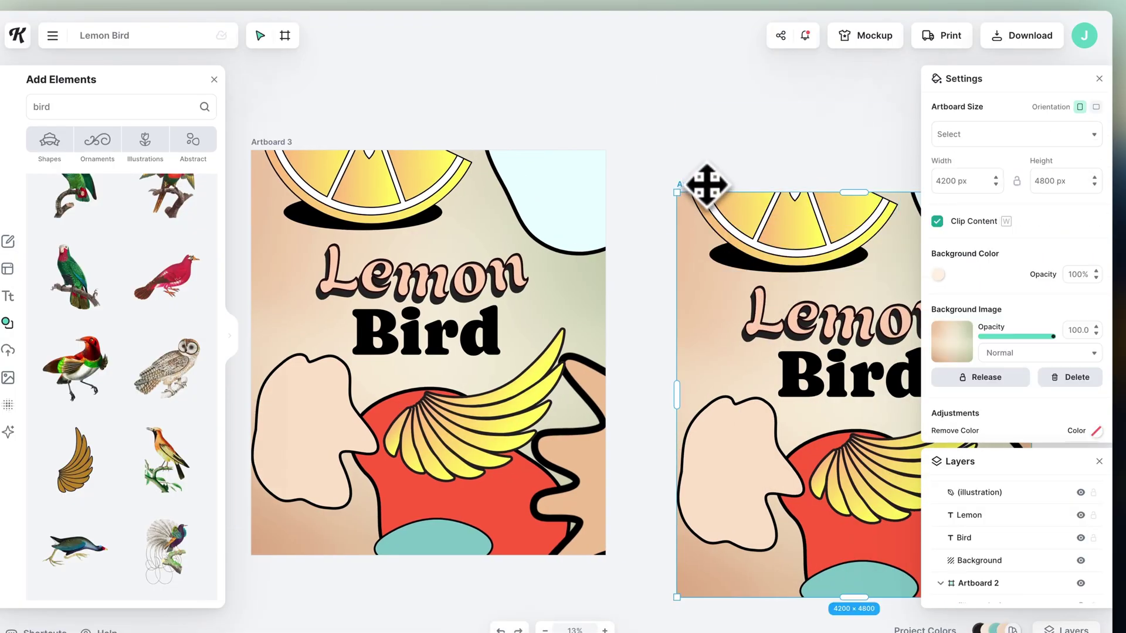
left_click_drag(707, 181, 674, 150)
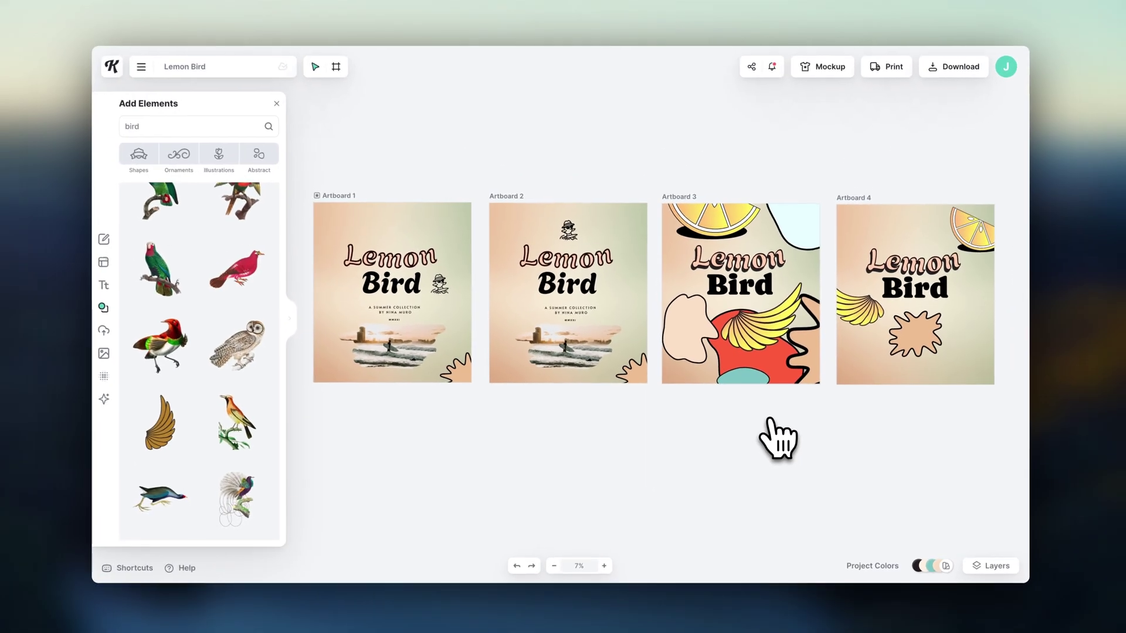
scroll(838, 452, "right", 5)
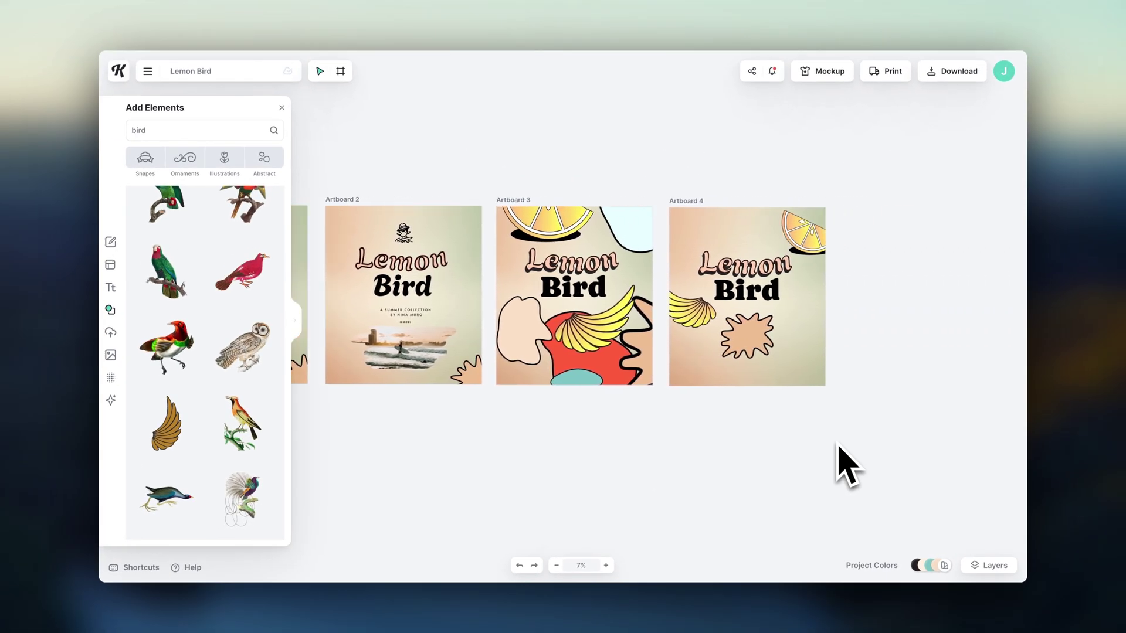
scroll(837, 455, "up", 5)
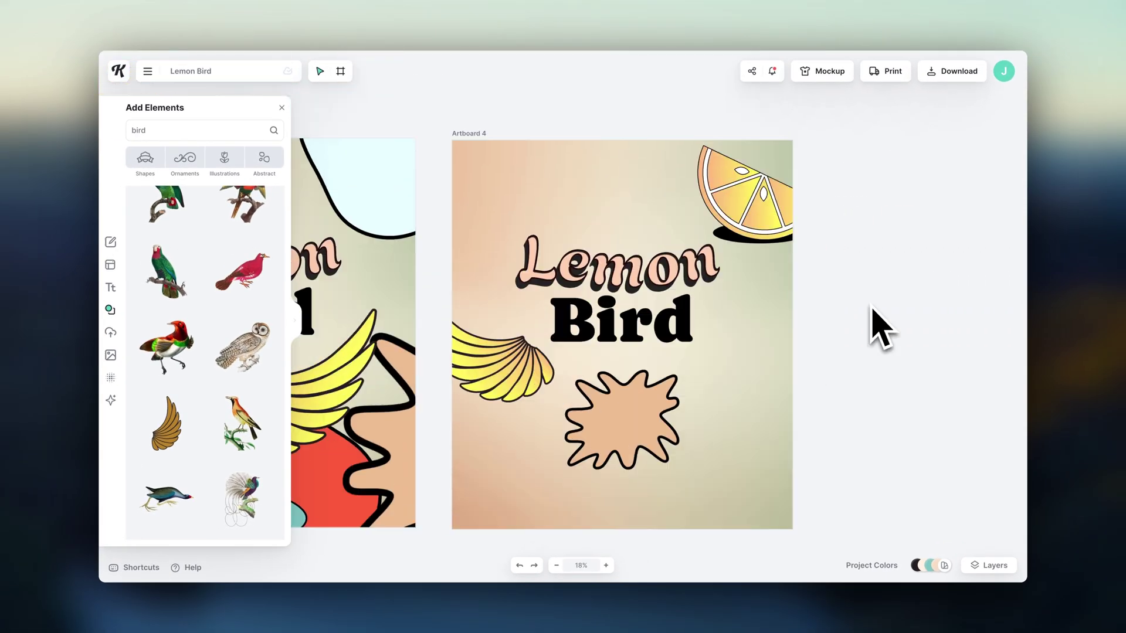
scroll(880, 328, "up", 3)
scroll(762, 264, "down", 3)
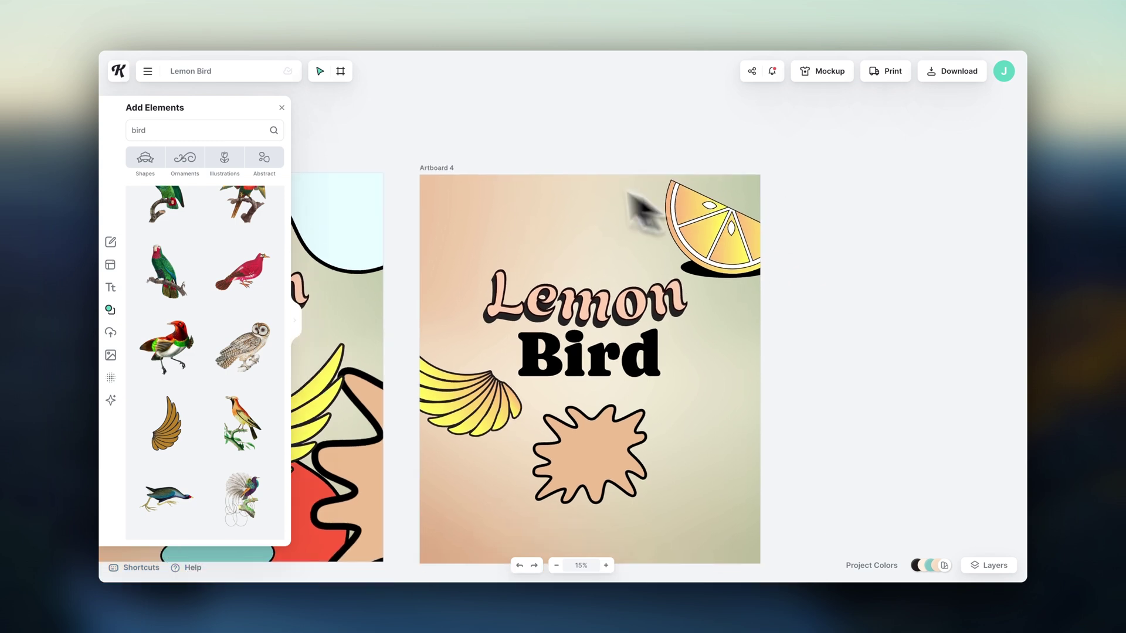
Draw a blank 4910 × 2777 px landscape artboard to the right of Artboard 4
left_click(432, 170)
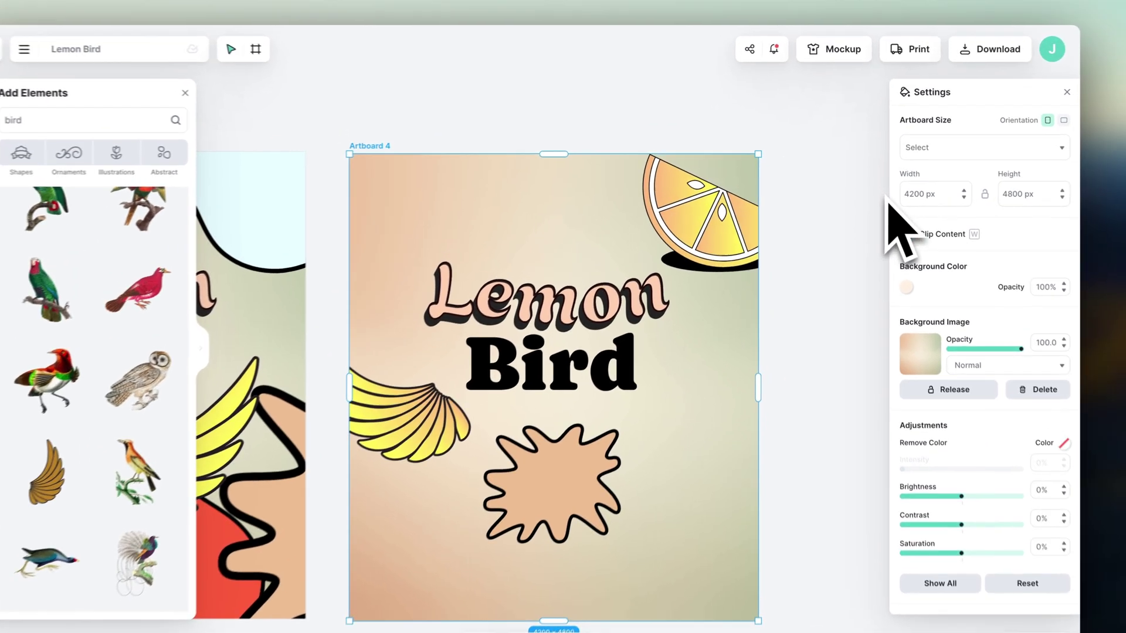
left_click(962, 154)
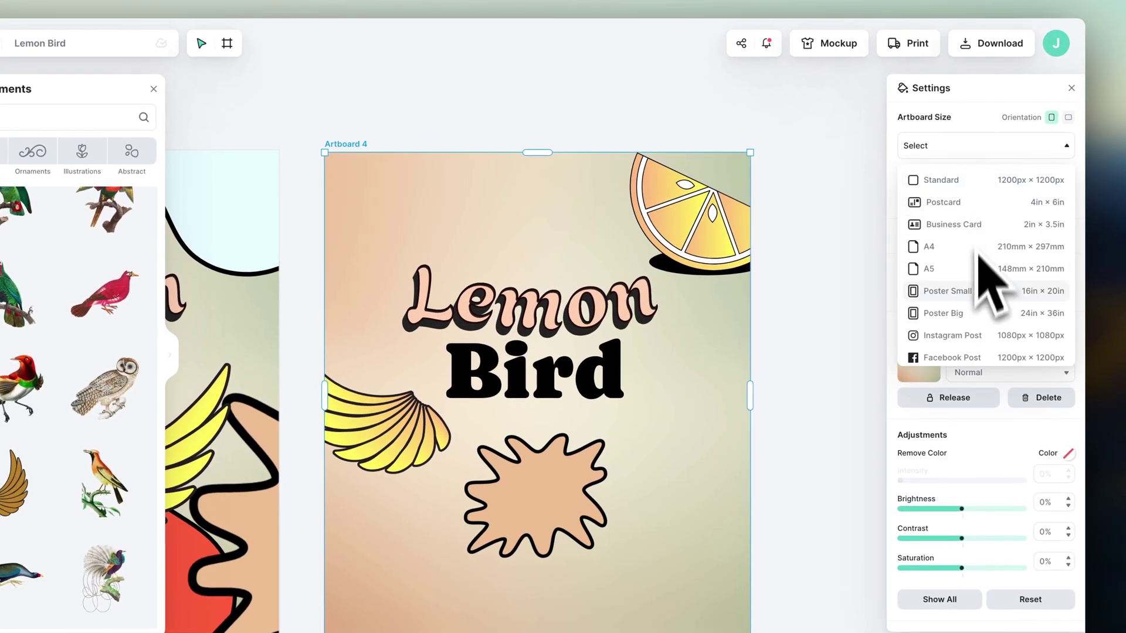
left_click(972, 151)
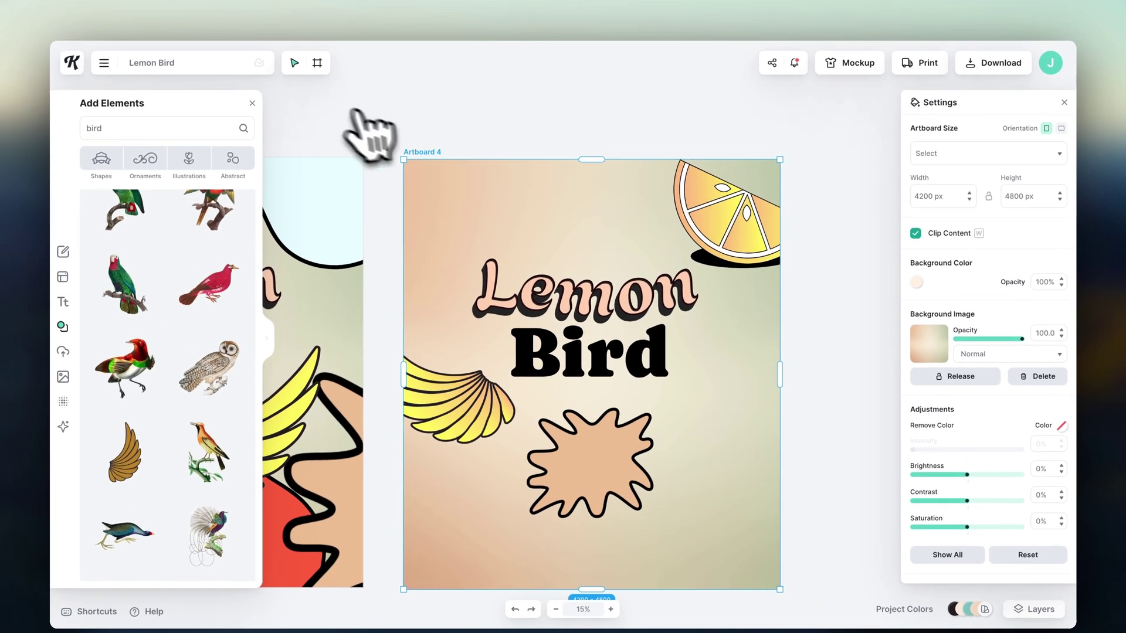
left_click(317, 64)
scroll(909, 218, "right", 5)
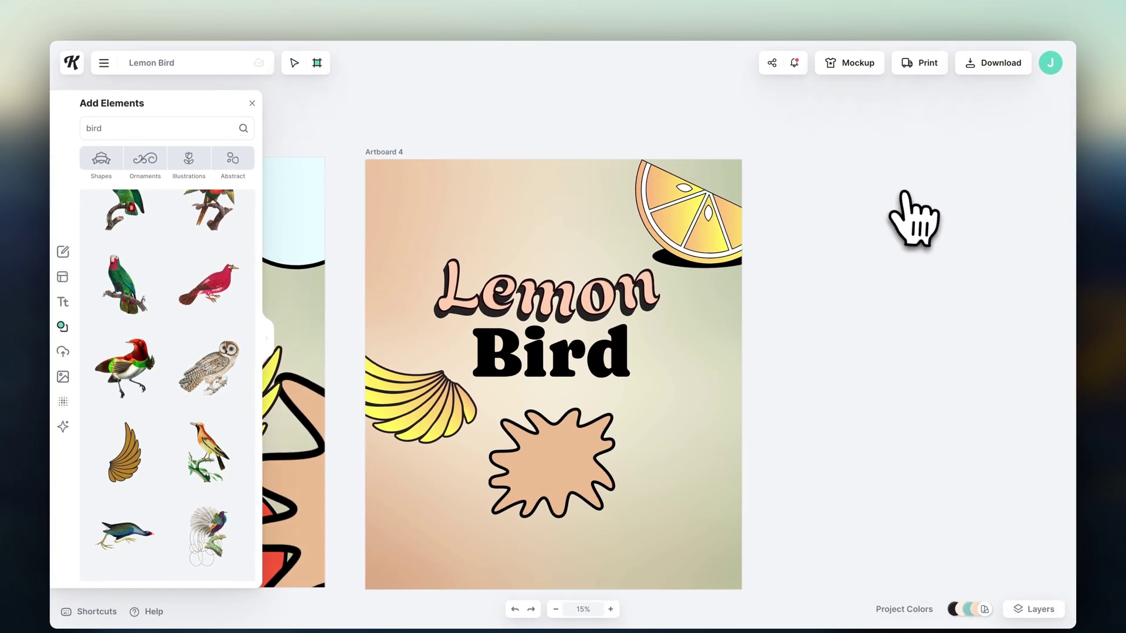
left_click_drag(549, 158, 962, 386)
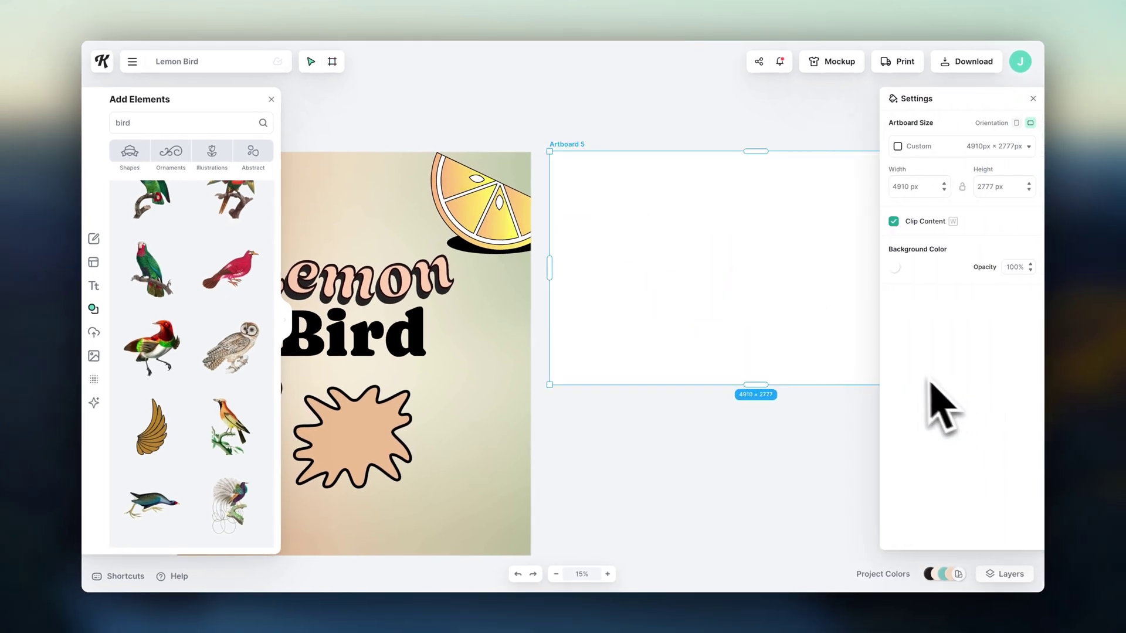
Zoom out to see all five artboards, then bring Artboard 3 back into view
scroll(829, 346, "right", 4)
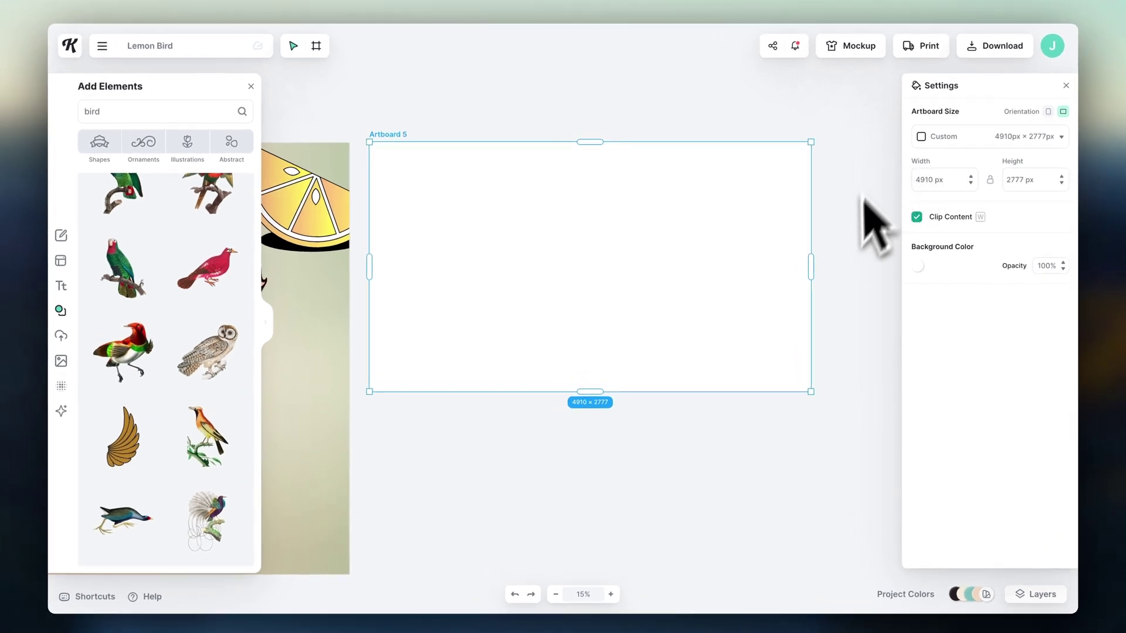
scroll(722, 463, "left", 2)
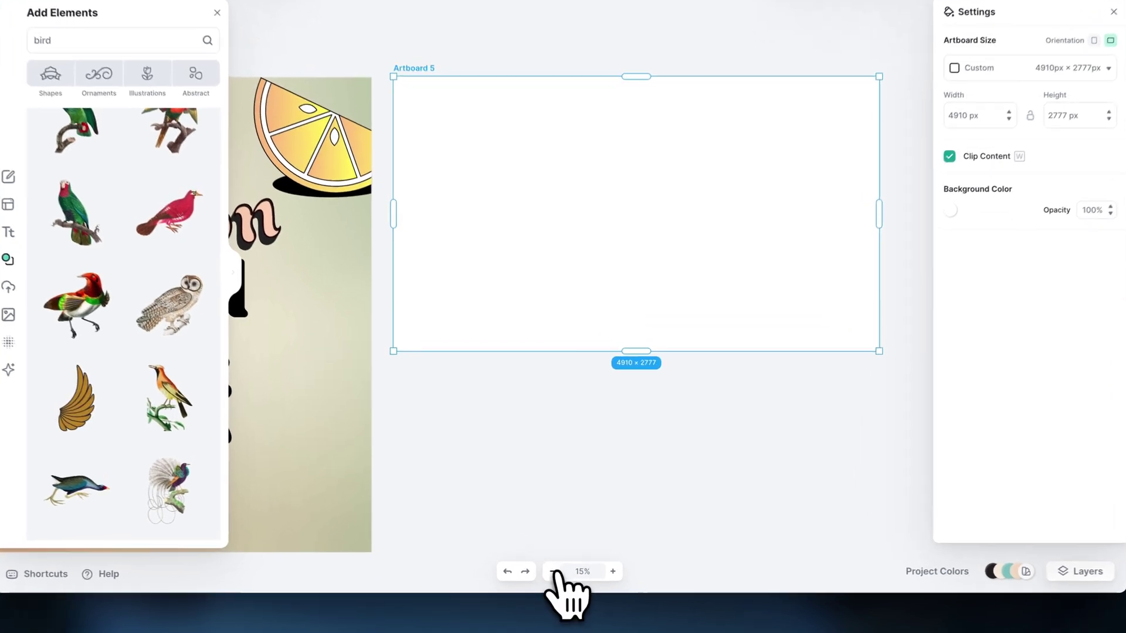
left_click(556, 594)
left_click(555, 573)
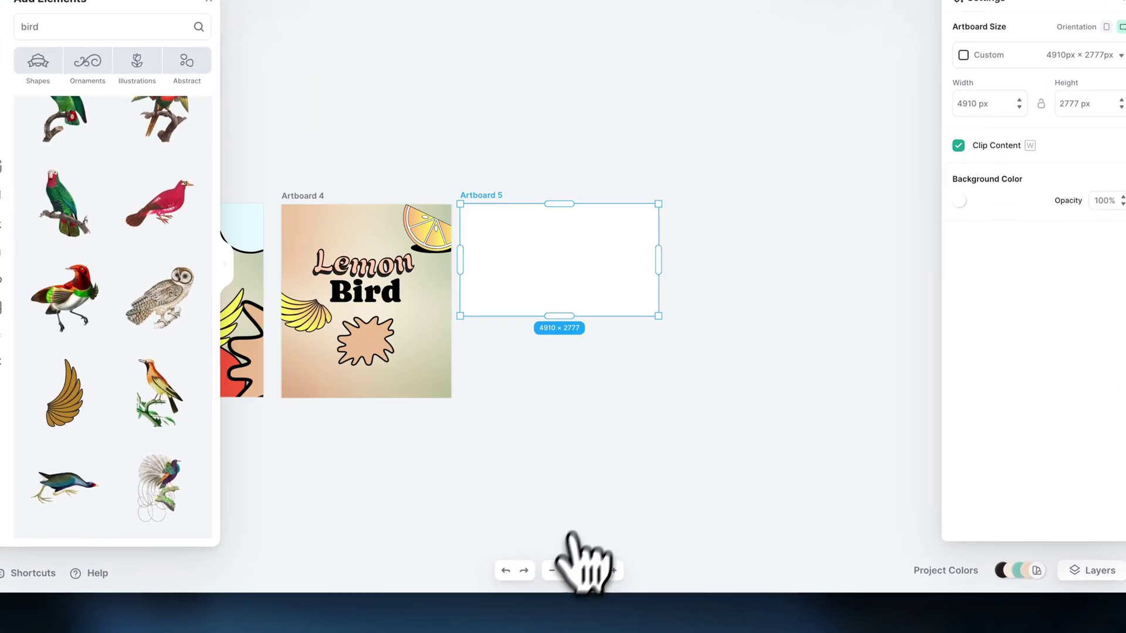
scroll(604, 516, "left", 3)
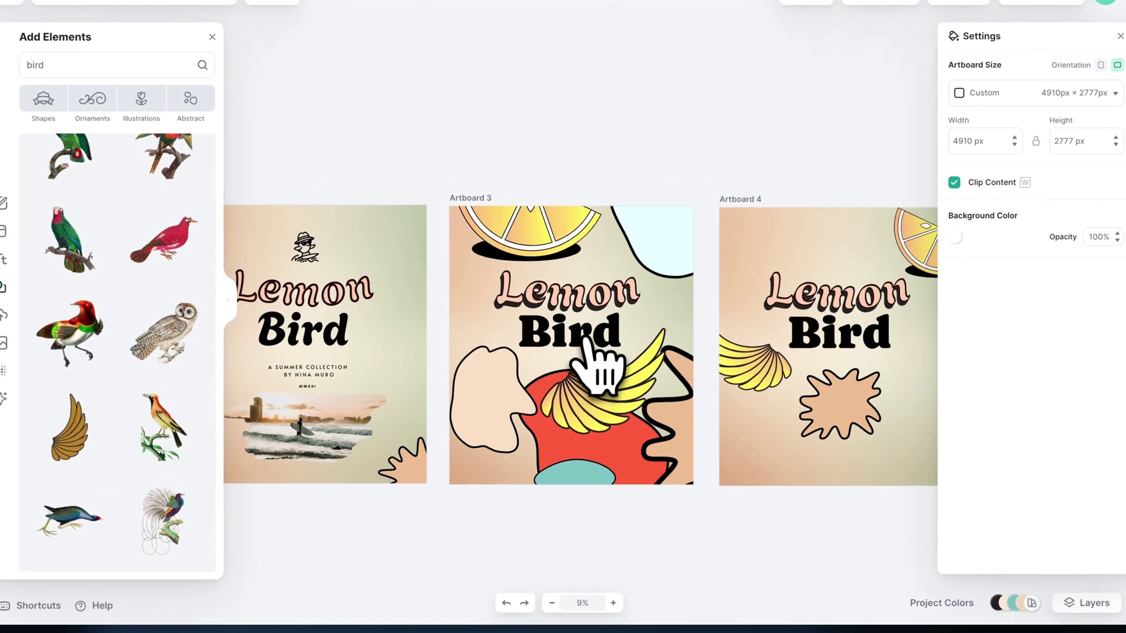
scroll(592, 367, "up", 5)
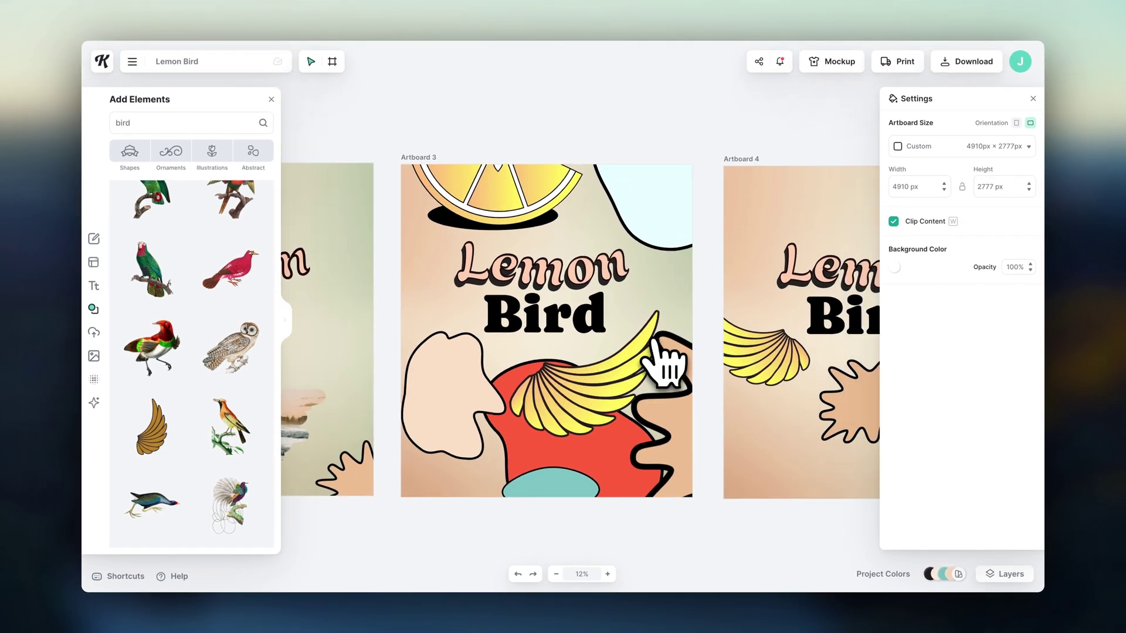
Download Artboard 3 as a 4200 × 4800 px PNG at 300 DPI
left_click(432, 159)
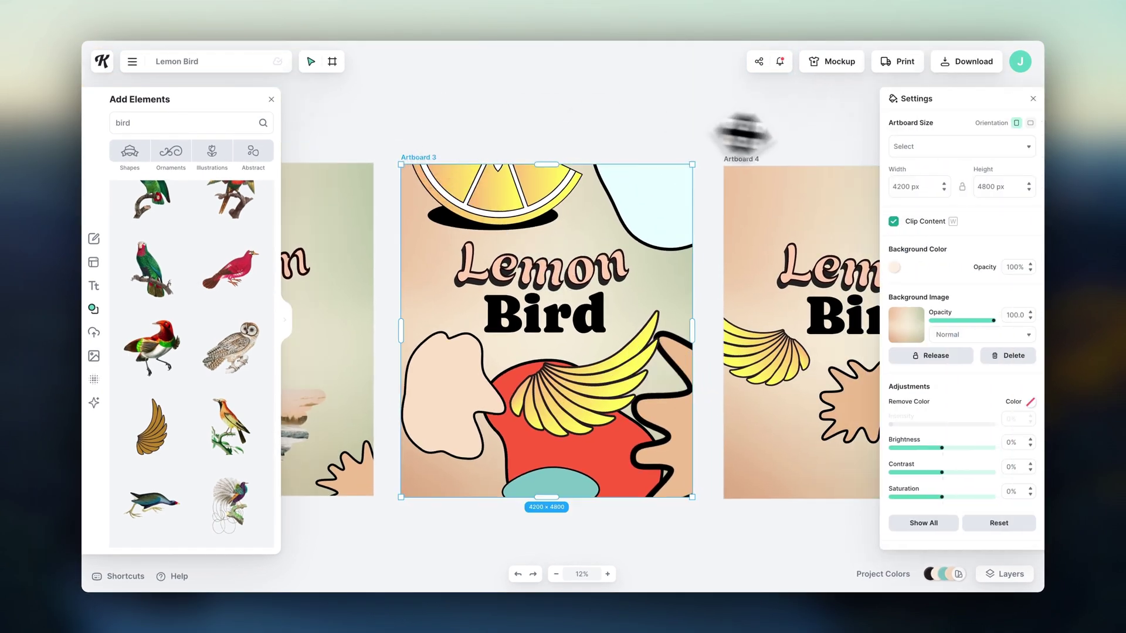
left_click(969, 65)
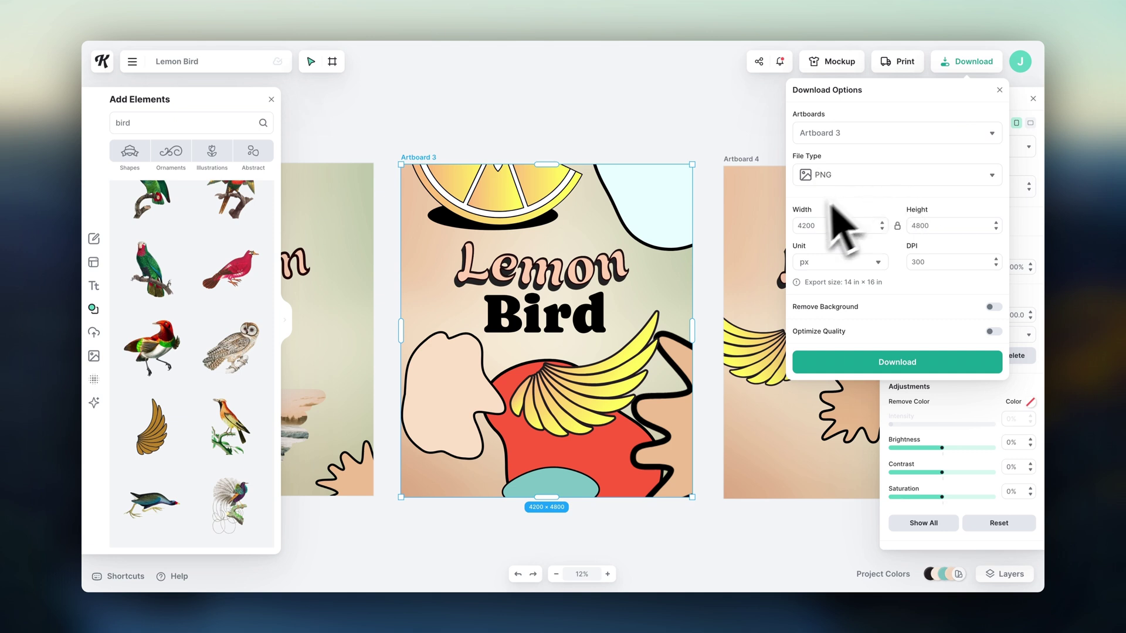
left_click(927, 262)
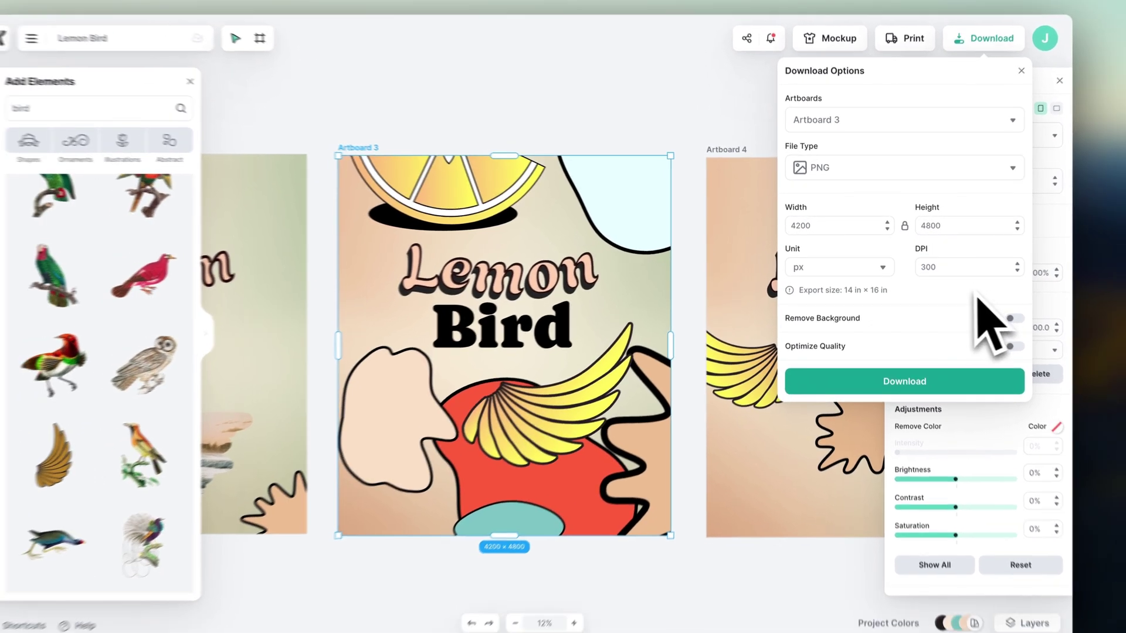
left_click(941, 396)
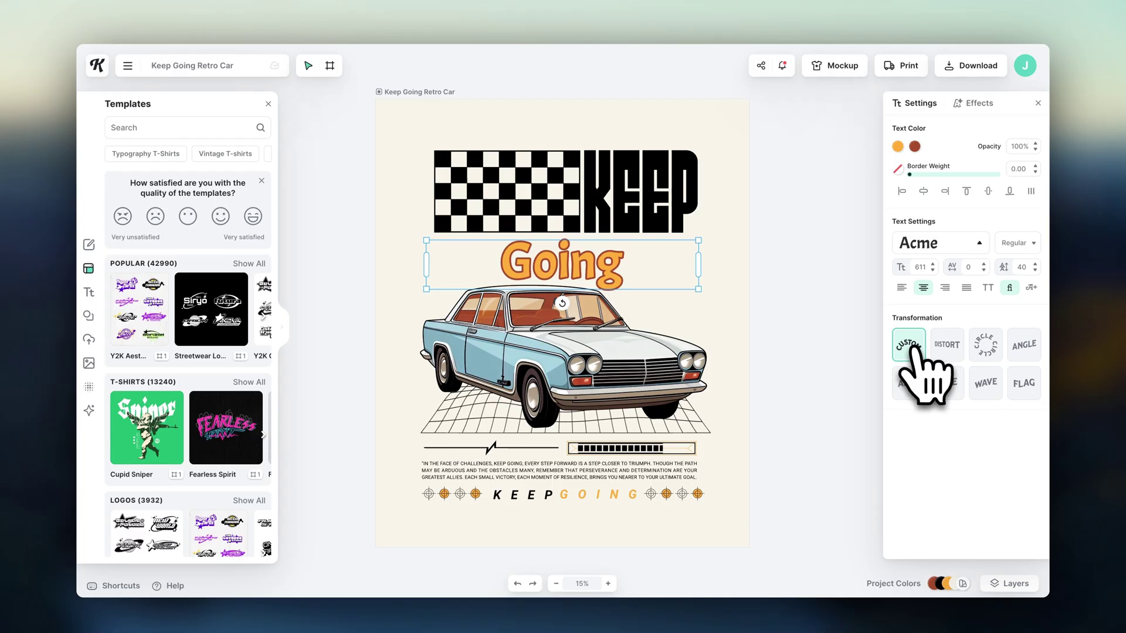
Warp 'Going' with the Custom transformation, then select the car and checkerboard group
left_click(912, 347)
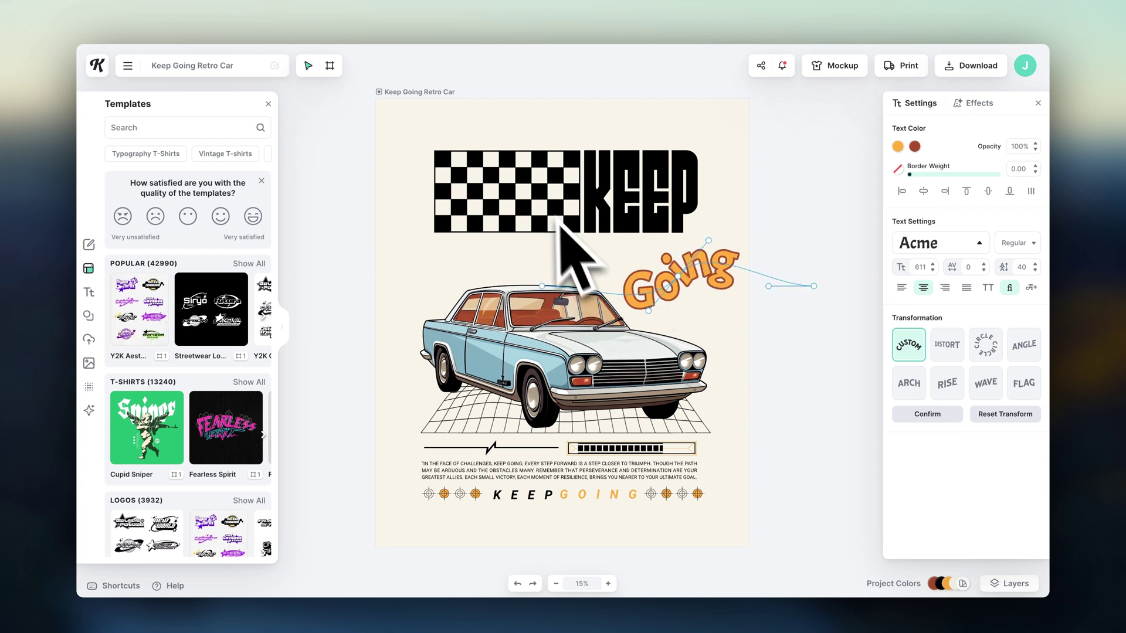
left_click(545, 288)
left_click(518, 226)
left_click(915, 147)
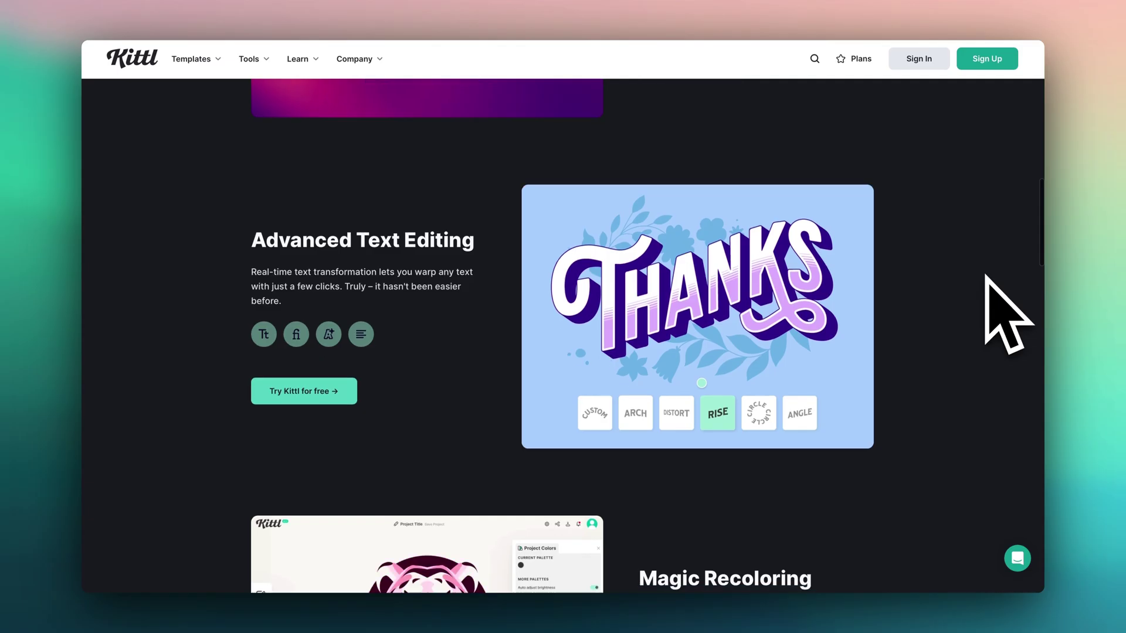
scroll(1005, 317, "up", 3)
scroll(997, 205, "up", 5)
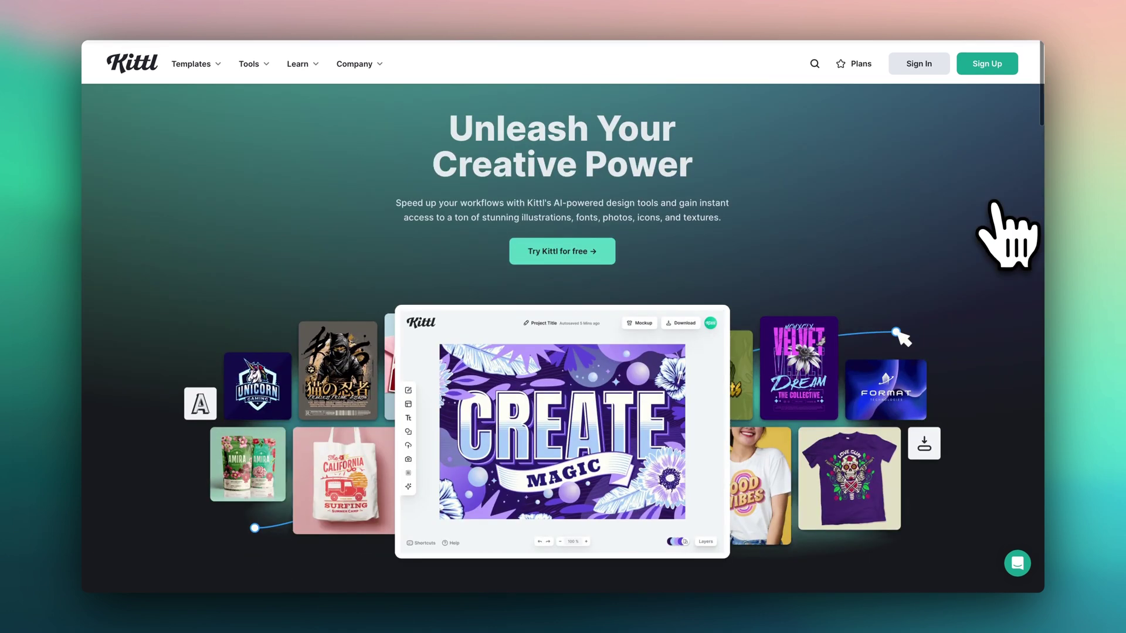